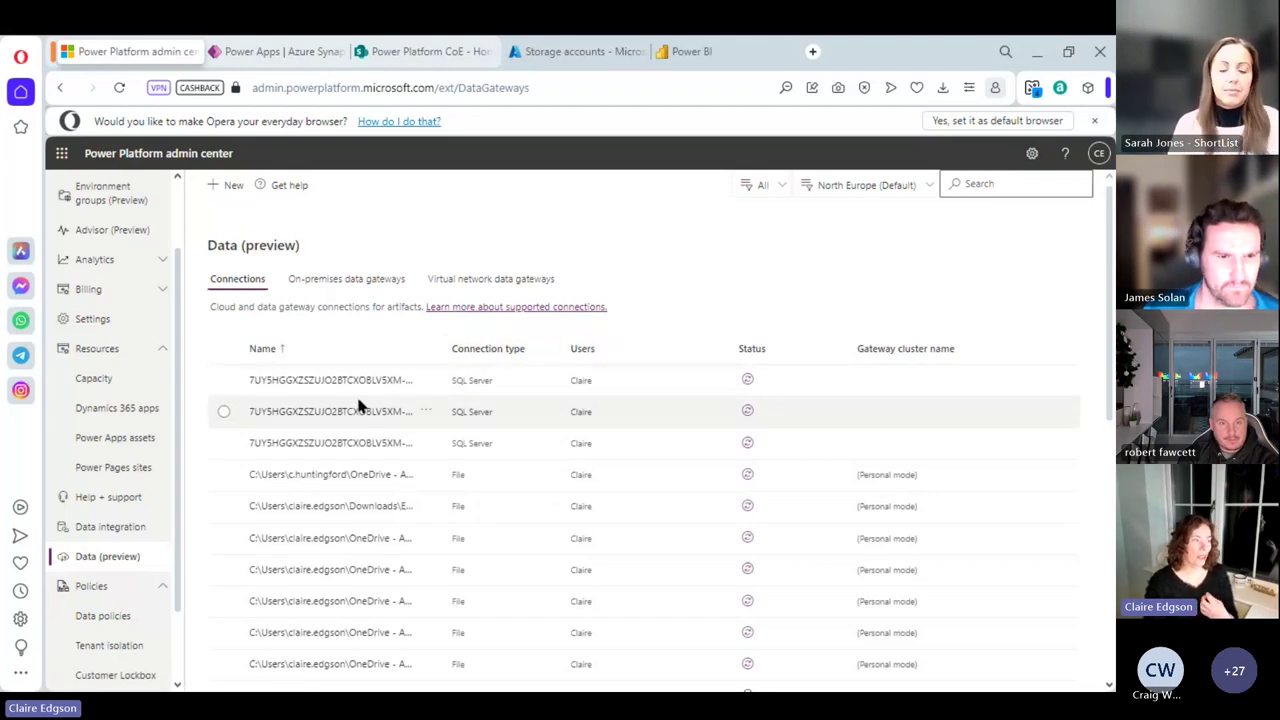
Step: Review the admin center's data connections list, then move to the Power BI workspace
scroll(365, 400, "down", 2)
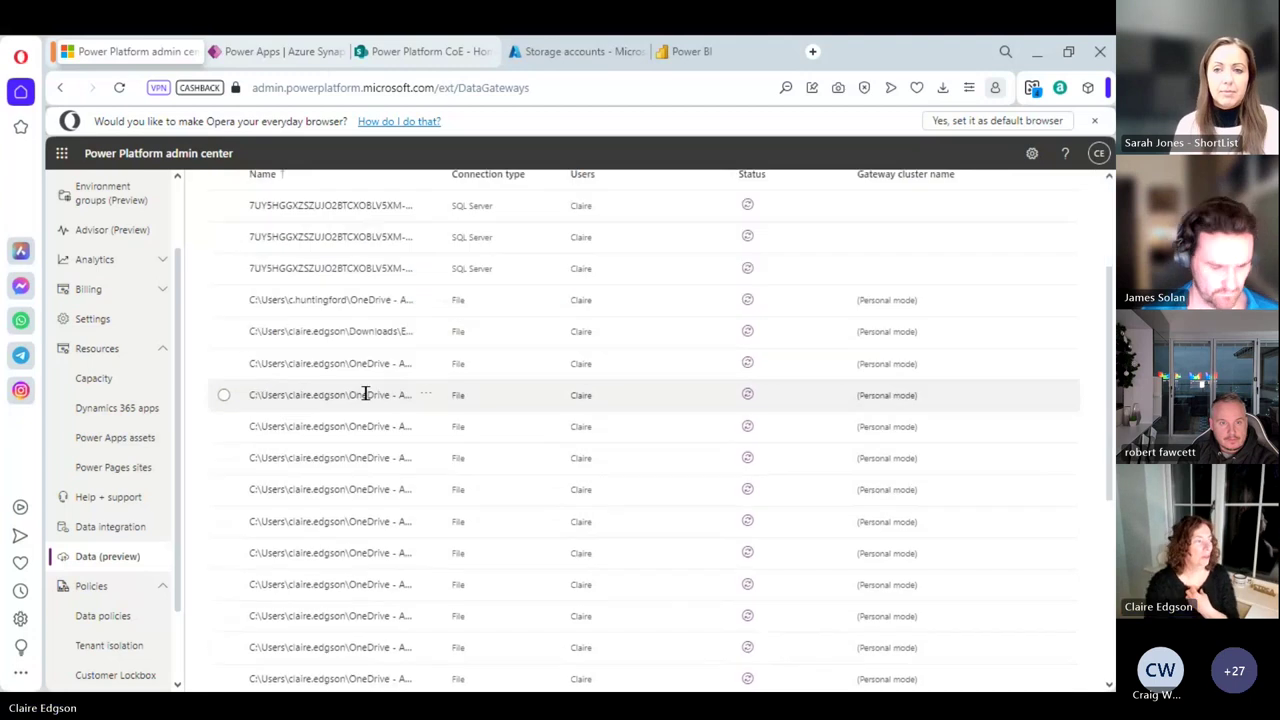
scroll(365, 393, "up", 2)
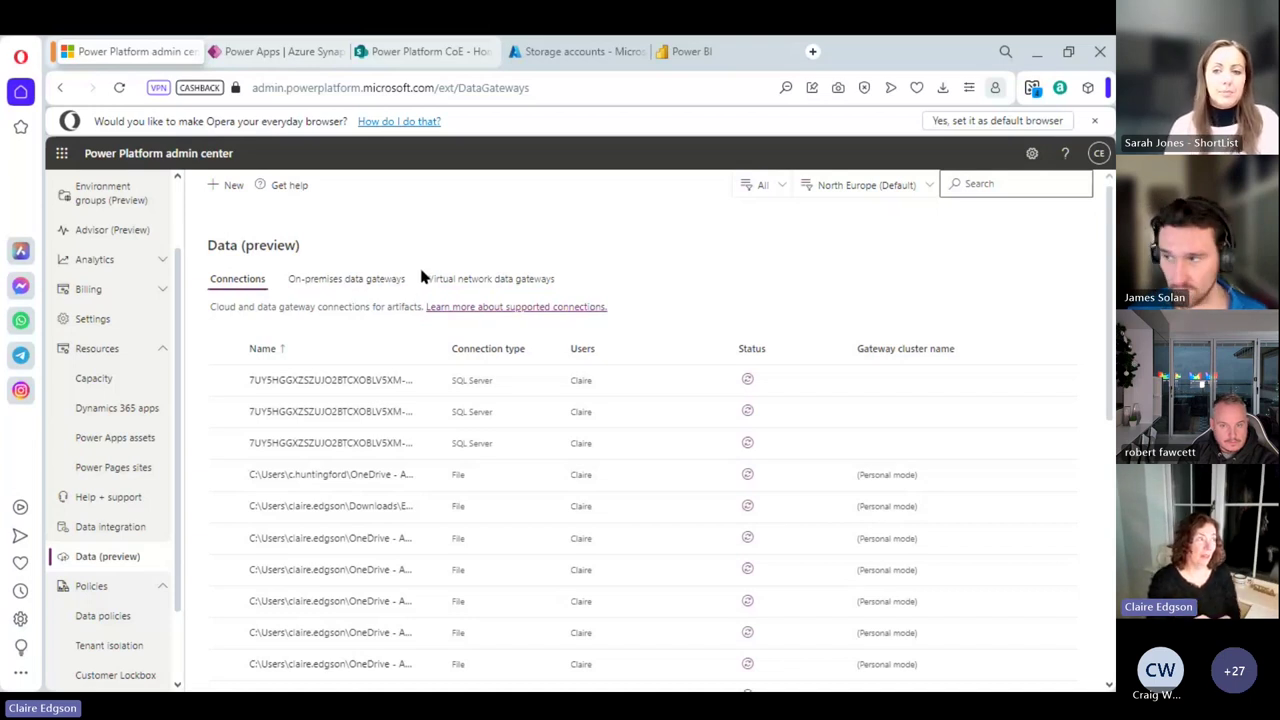
left_click(694, 51)
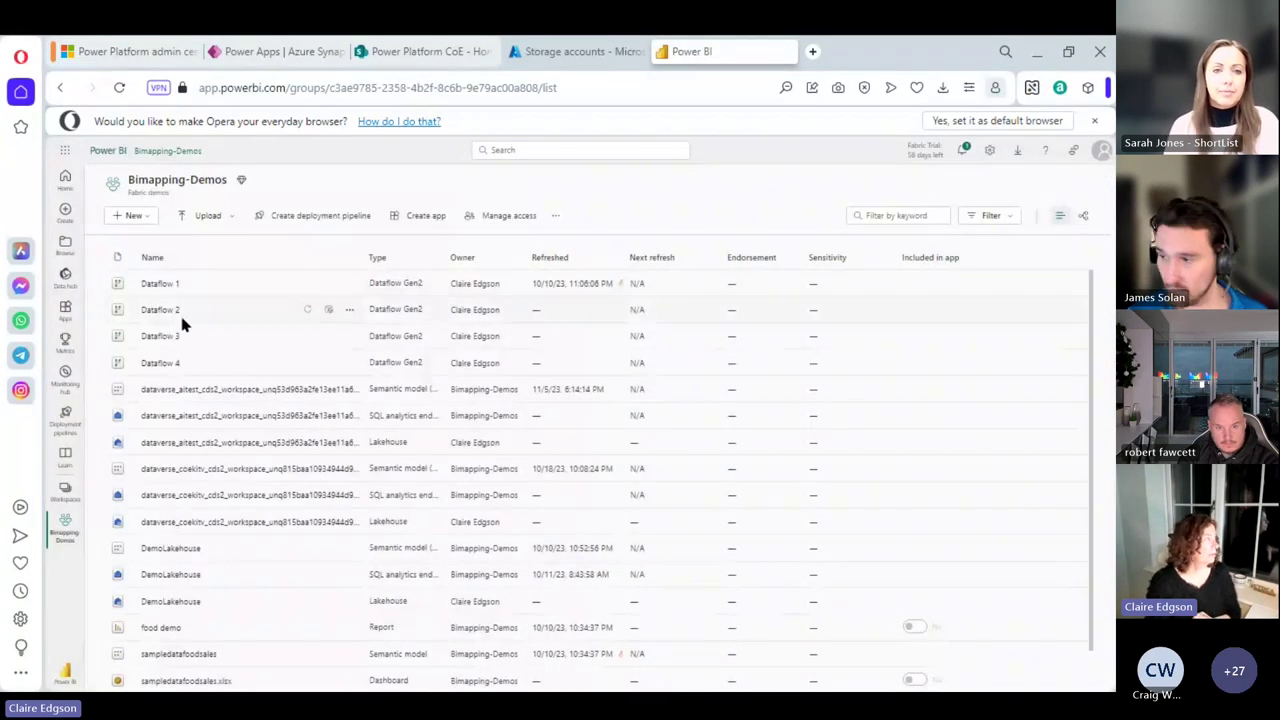
Step: Go to the Bimapping-Demos workspace and reach Manage connections and gateways from Settings
left_click(65, 492)
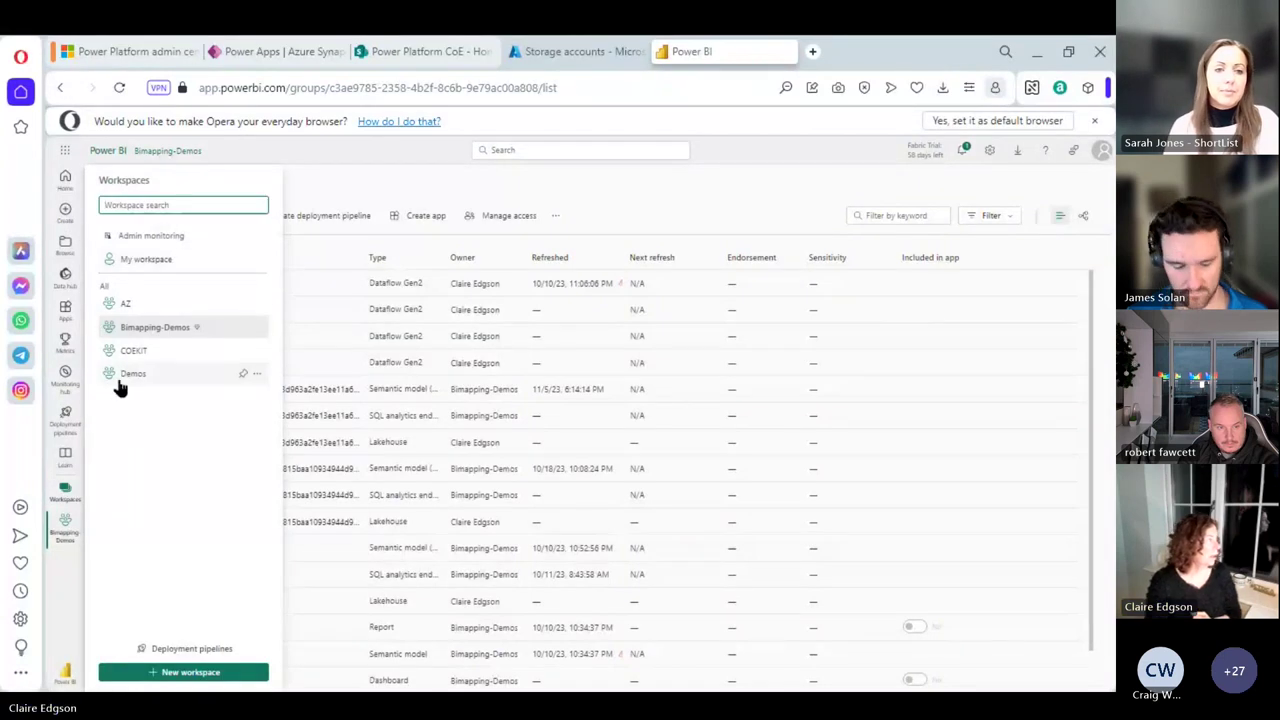
left_click(130, 330)
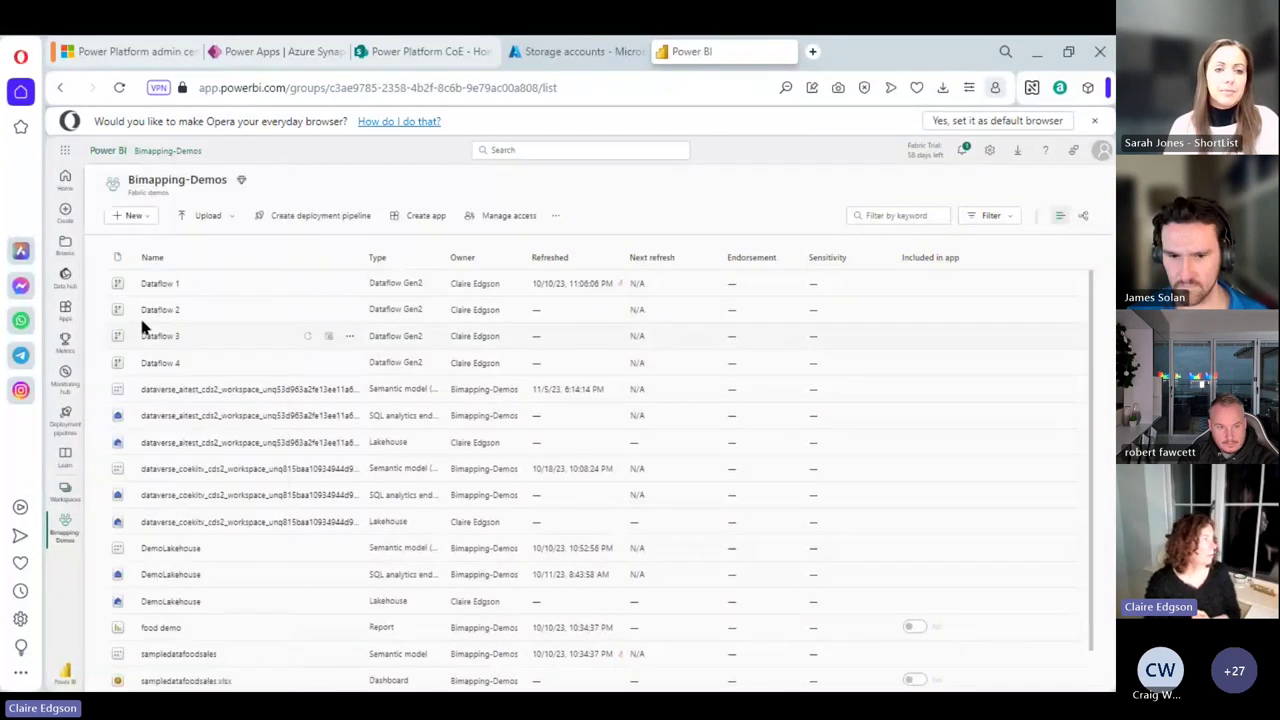
left_click(133, 217)
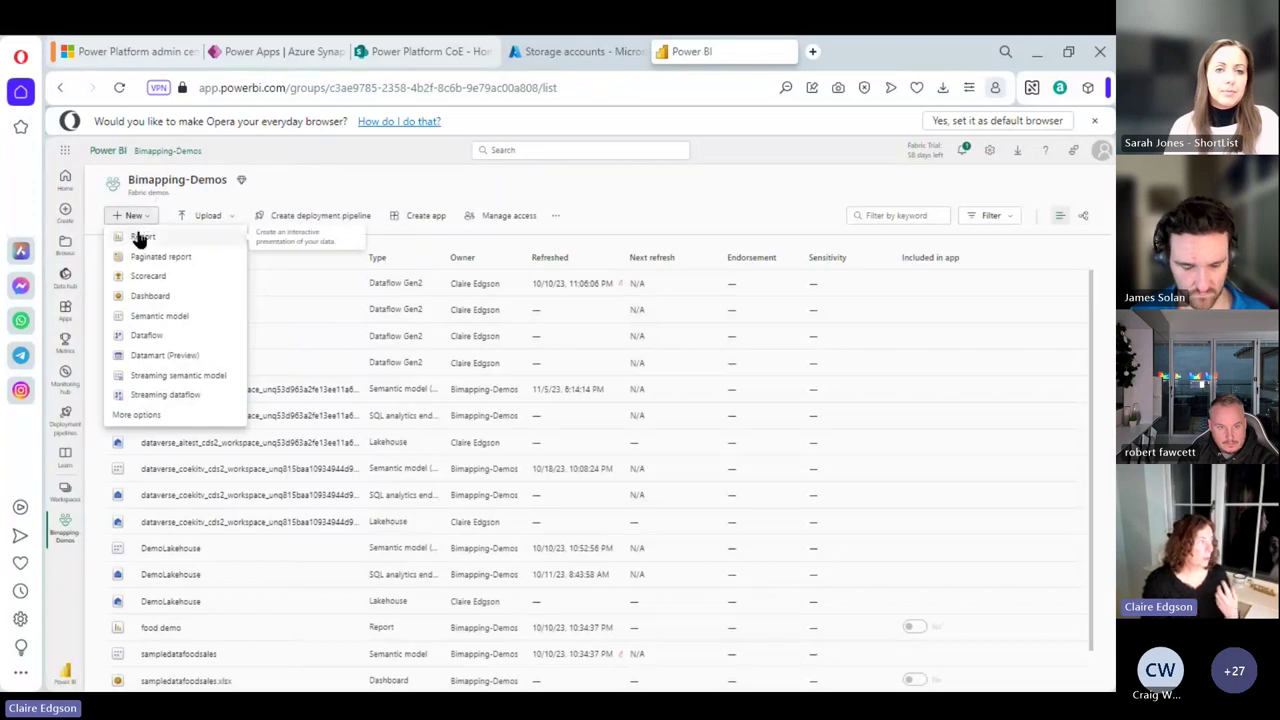
left_click(990, 152)
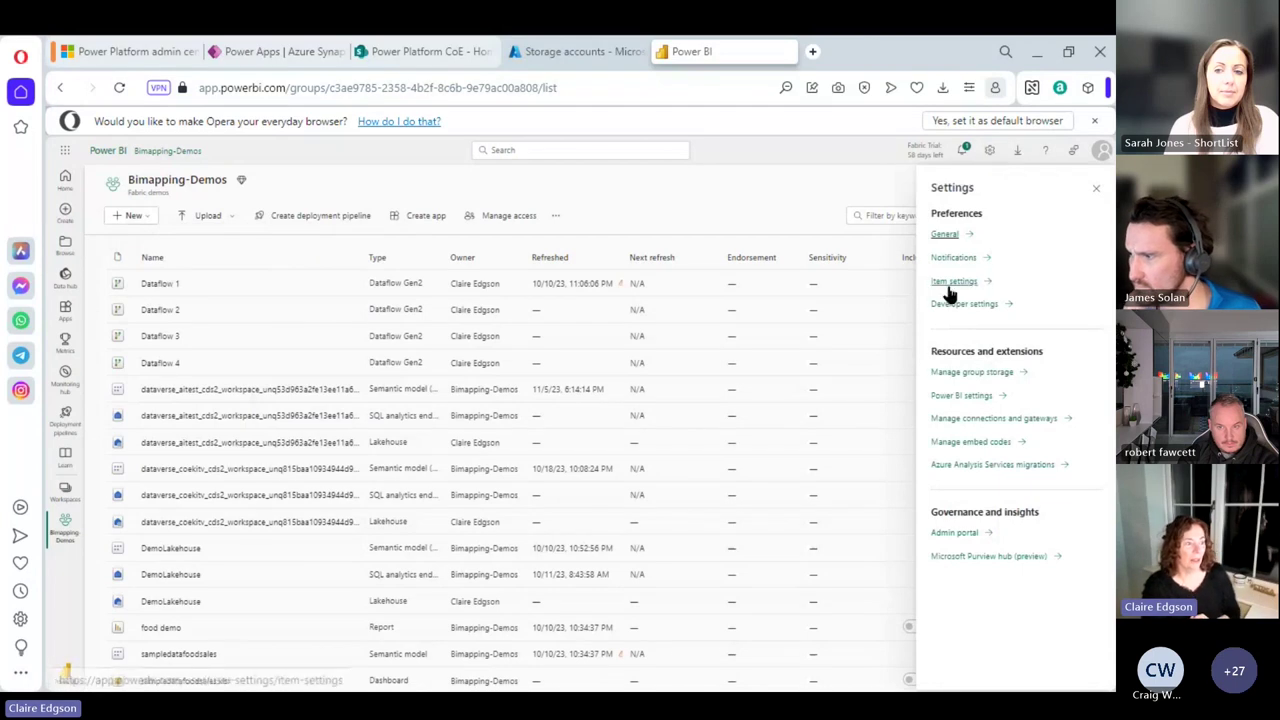
left_click(954, 422)
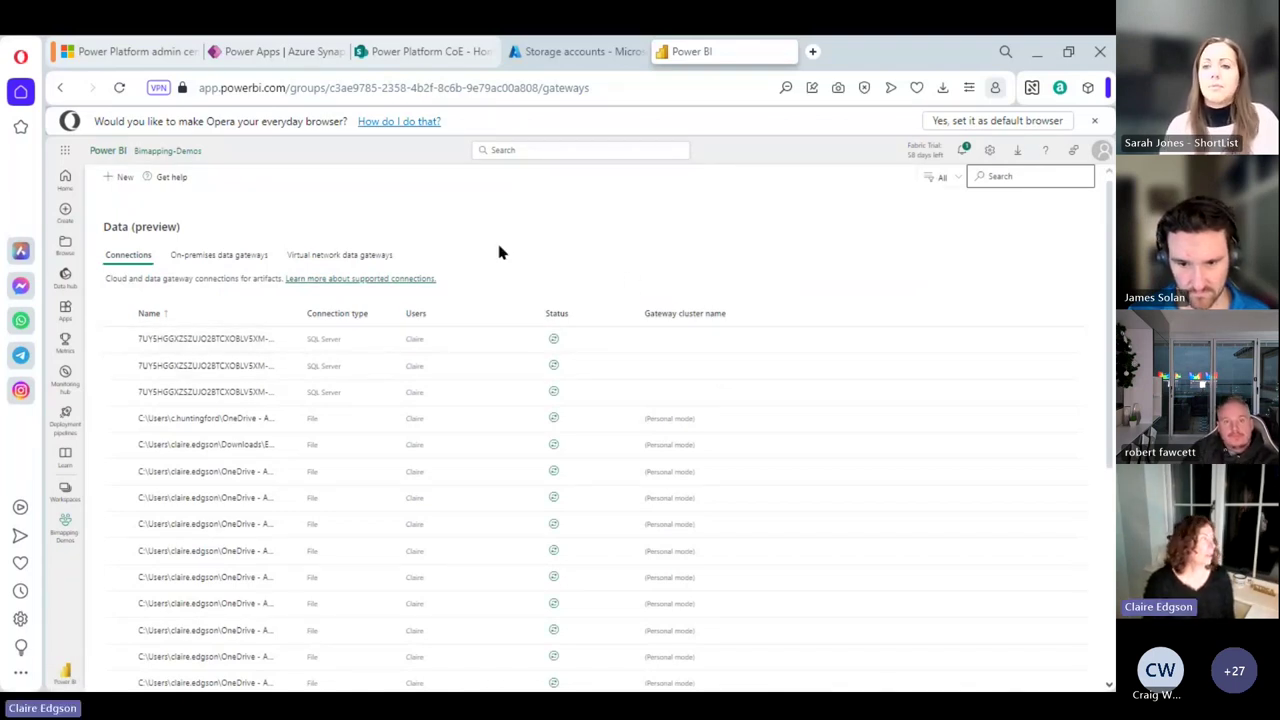
Step: Start a new Cloud connection in Power BI, then move to the Power Apps Synapse Link page
left_click(117, 178)
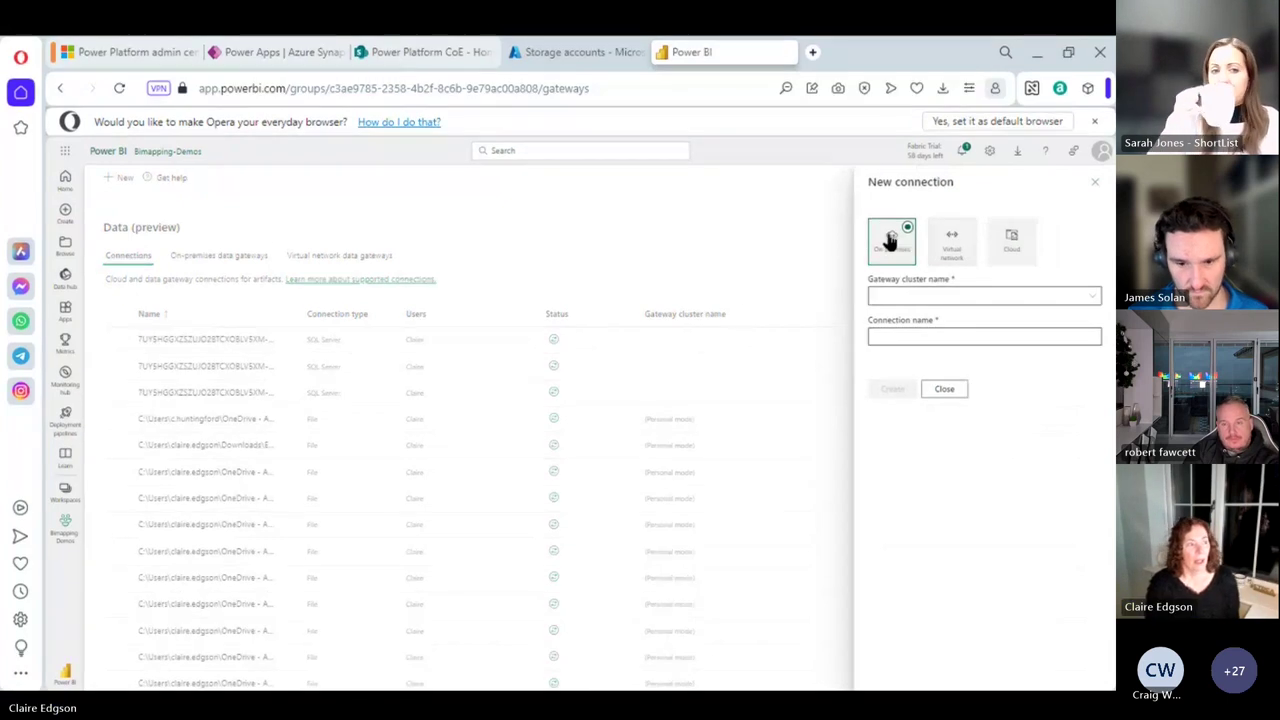
left_click(1010, 247)
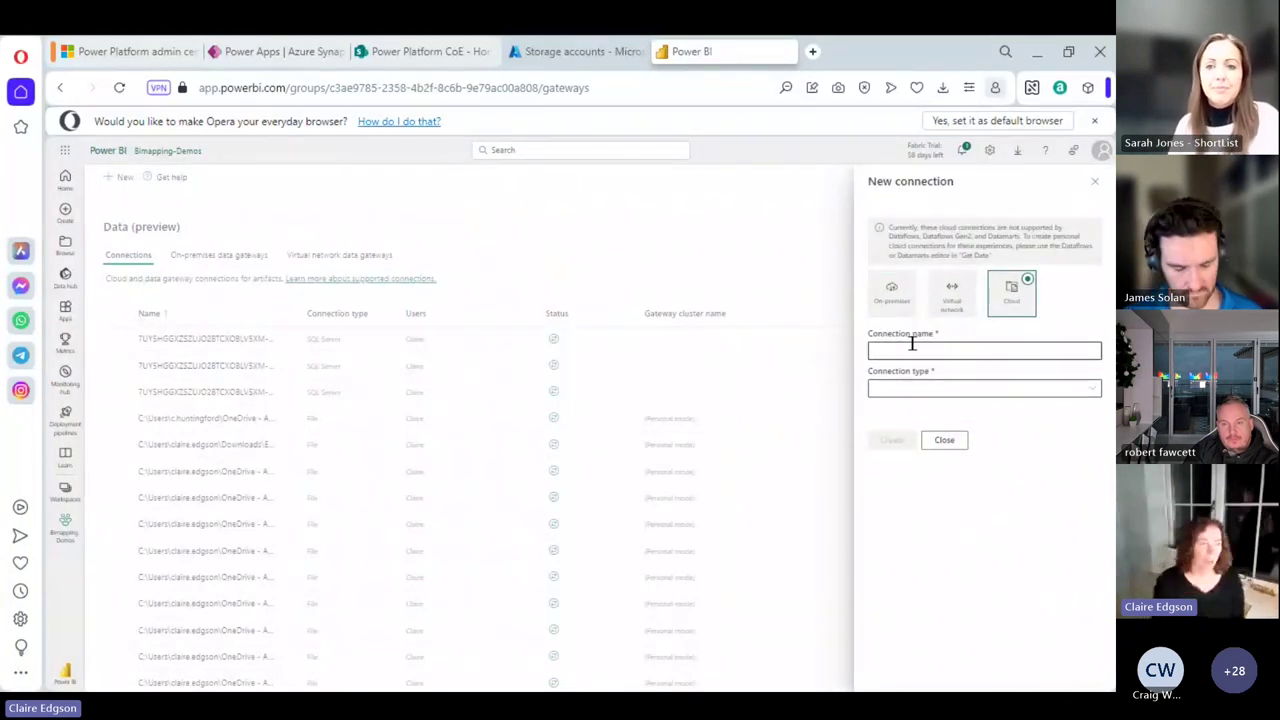
left_click(1013, 348)
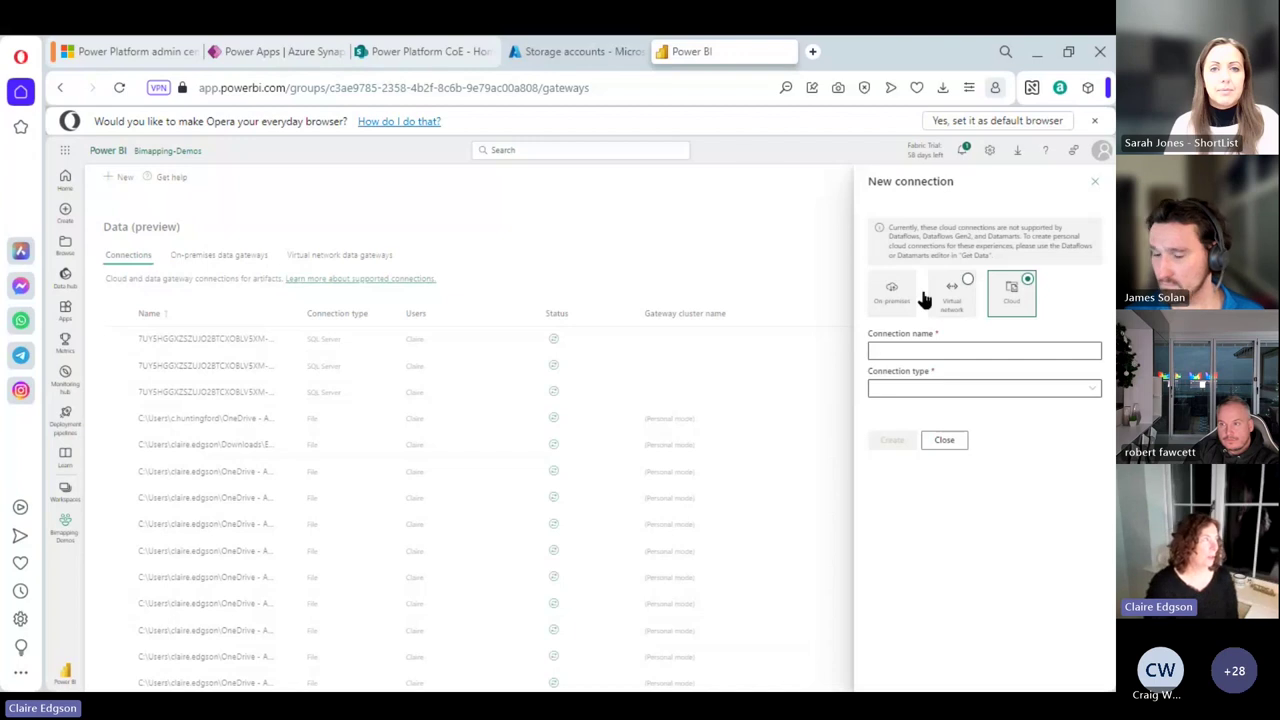
left_click(292, 55)
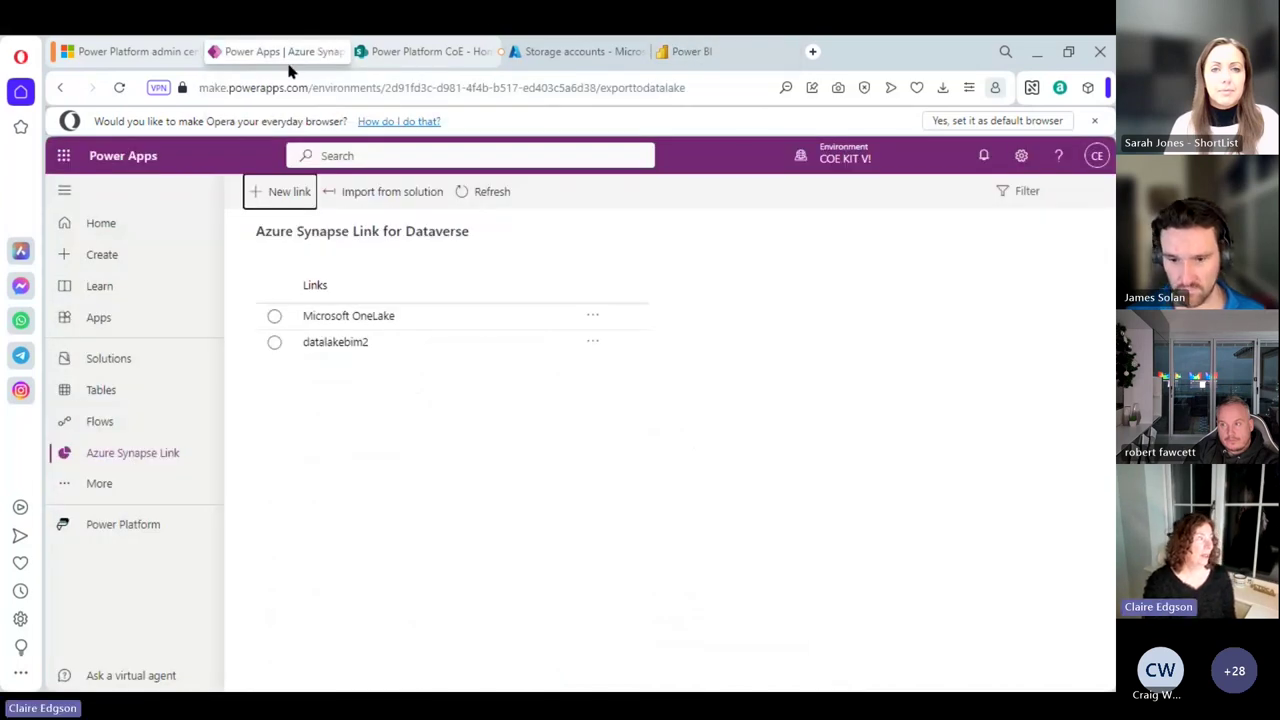
Step: Copy the COE KIT V! environment URL from its environment details, then return to Power BI
left_click(138, 48)
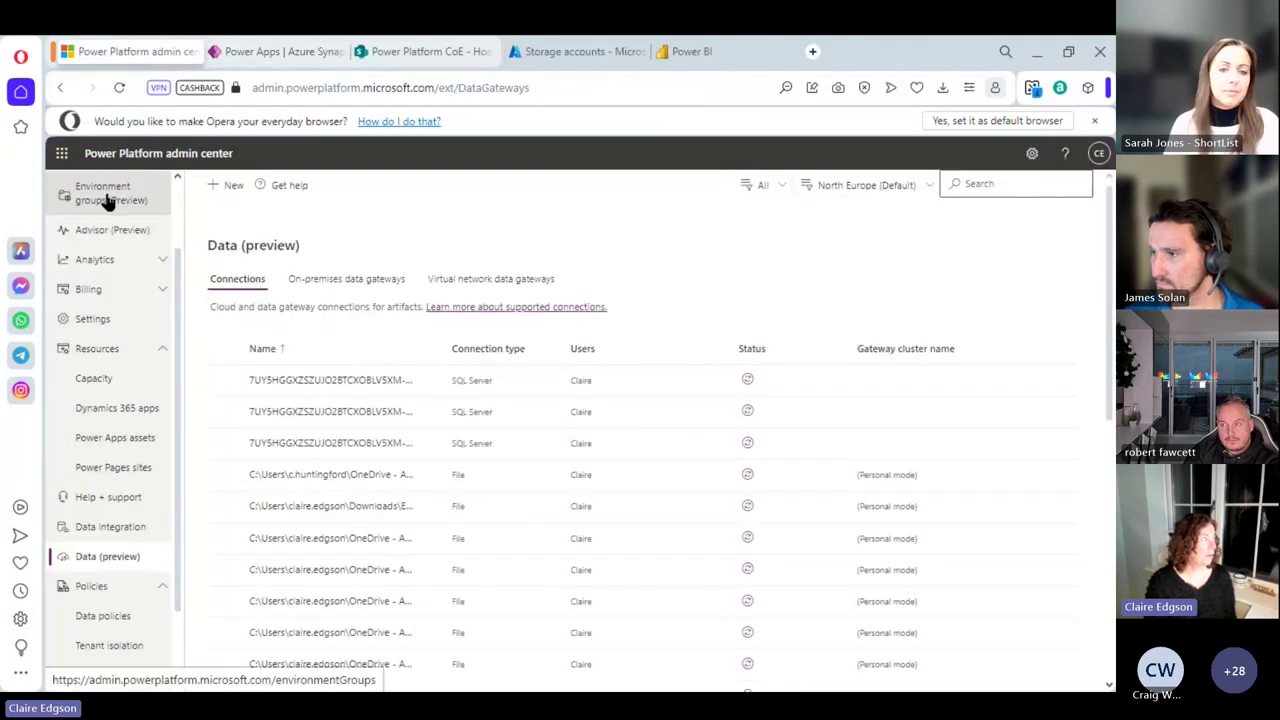
scroll(106, 205, "up", 1)
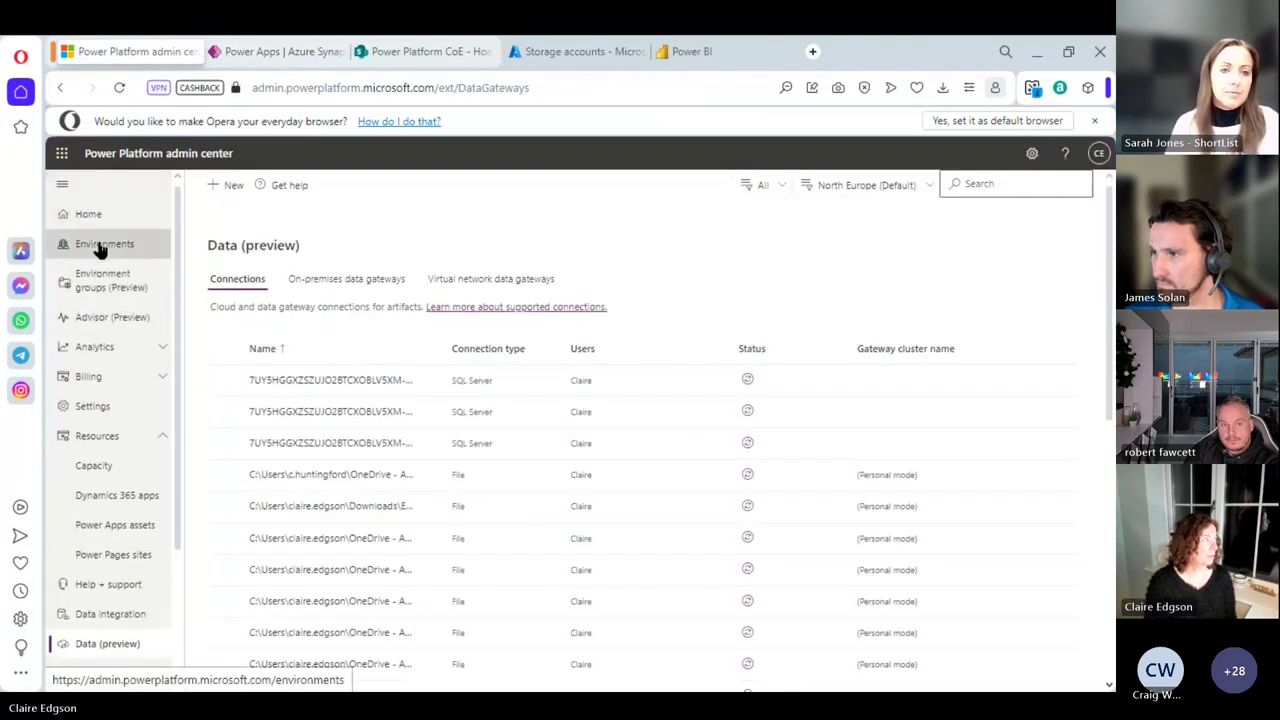
left_click(99, 246)
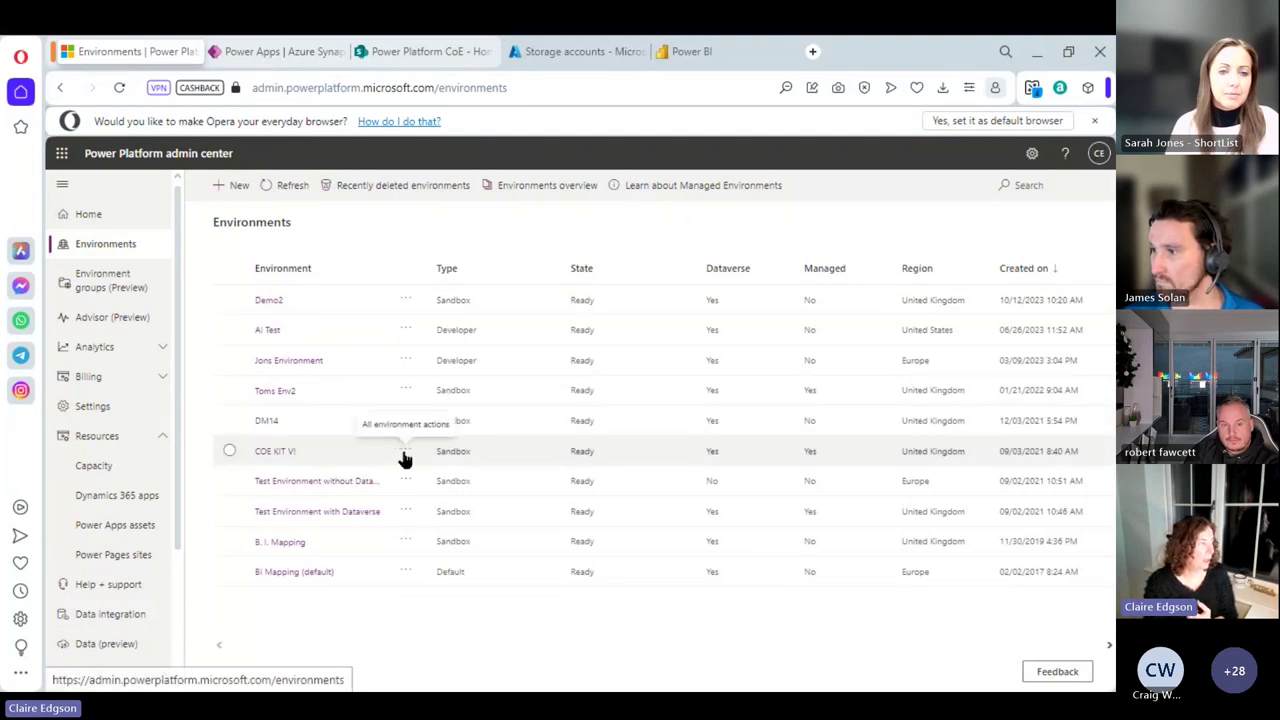
left_click(274, 455)
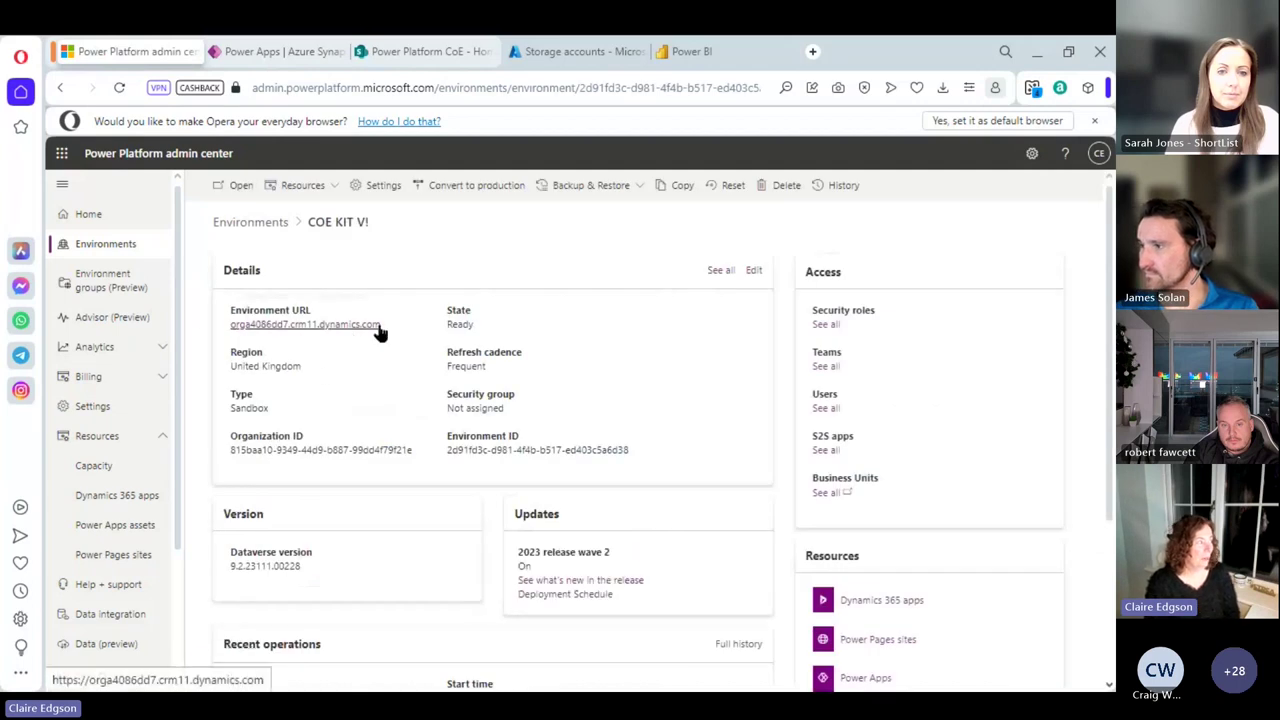
left_click_drag(390, 326, 234, 338)
key("ctrl+c")
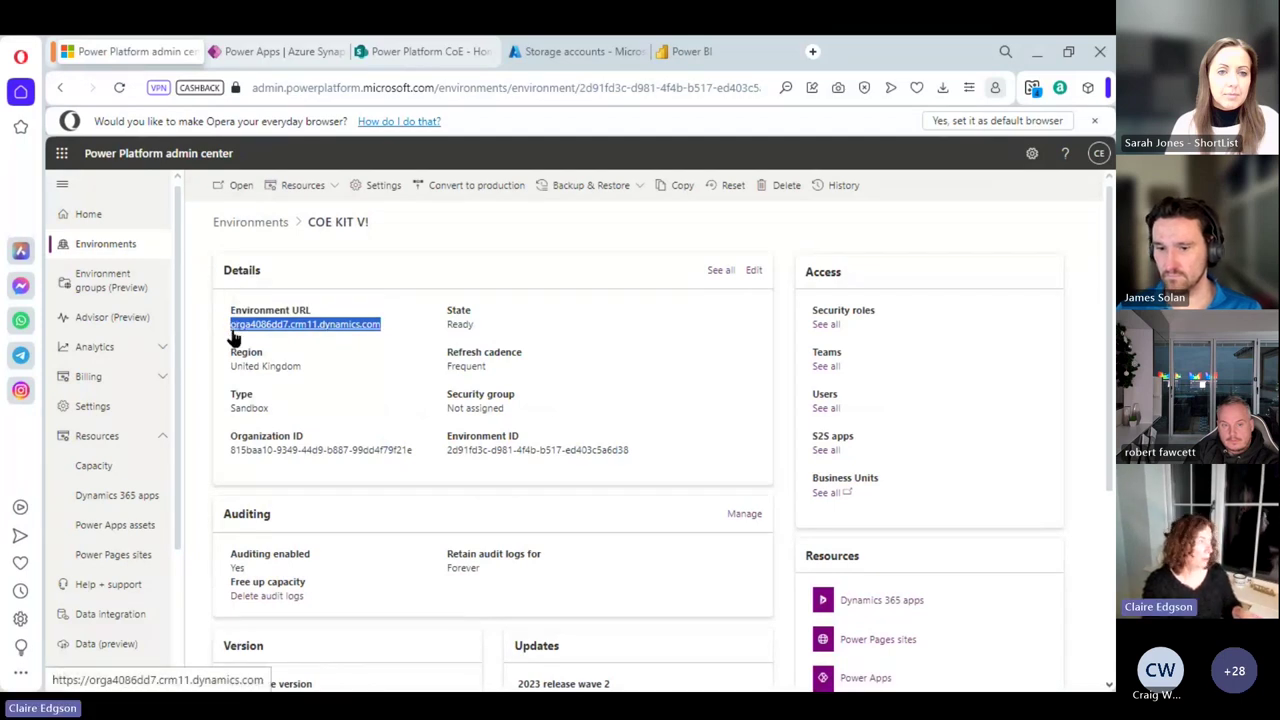
left_click(688, 58)
Step: Name the connection with the pasted COE KIT V! URL and set its type to Dataverse
left_click(893, 350)
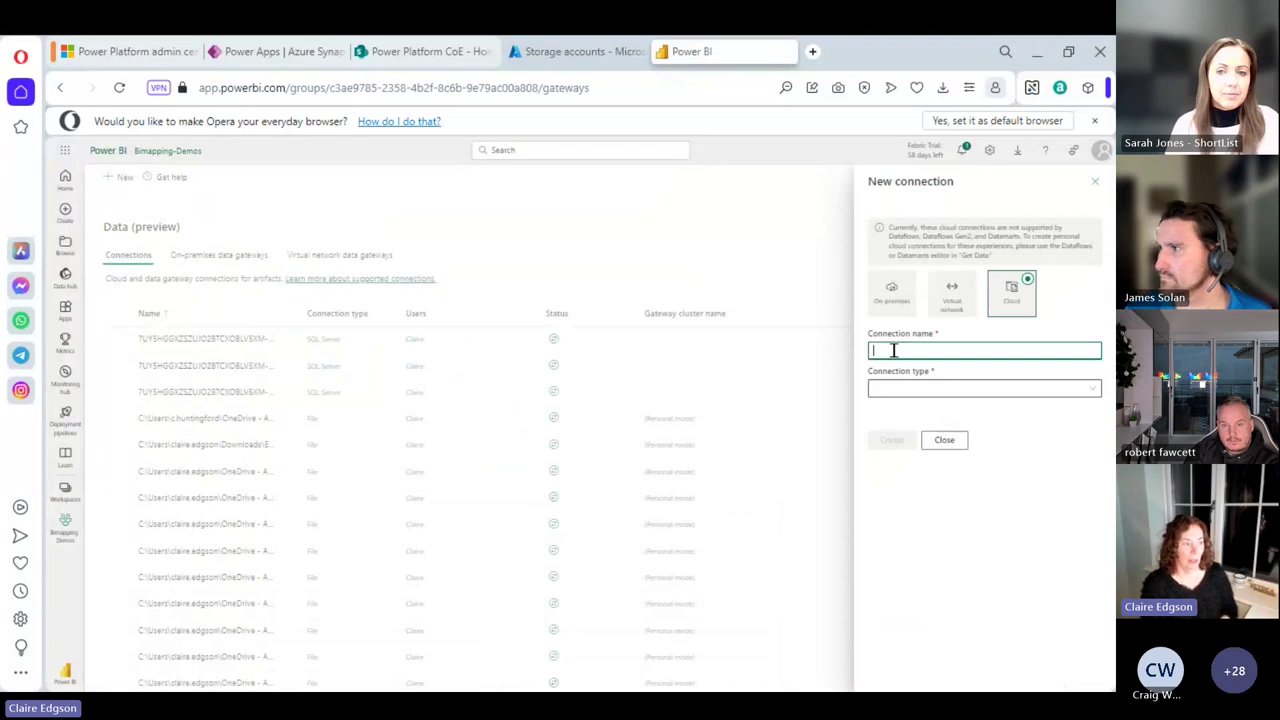
key("ctrl+v")
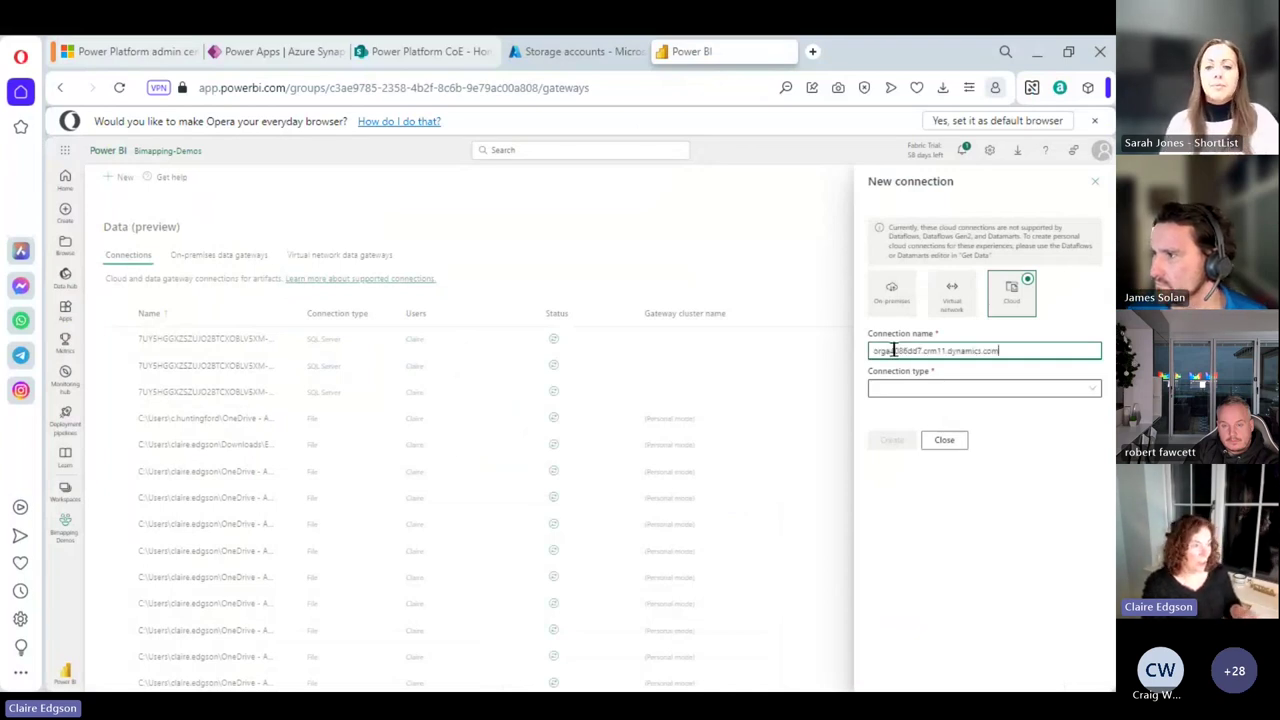
left_click(966, 388)
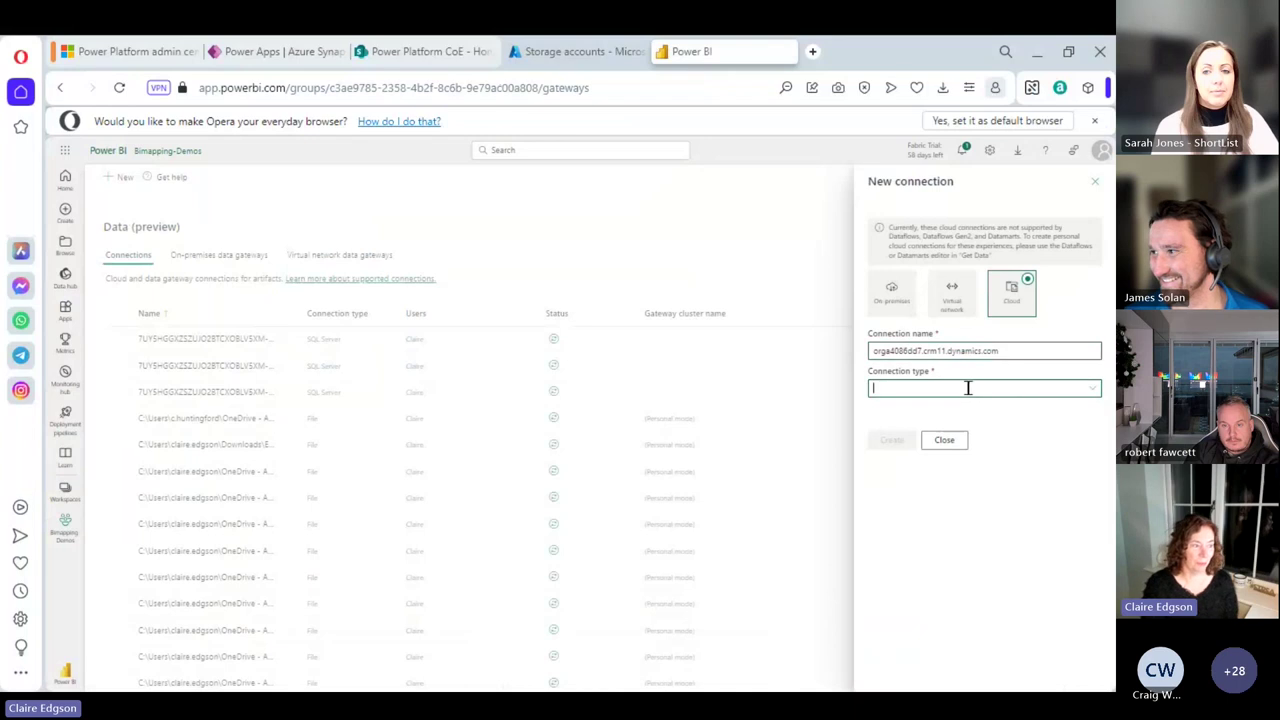
left_click(1087, 390)
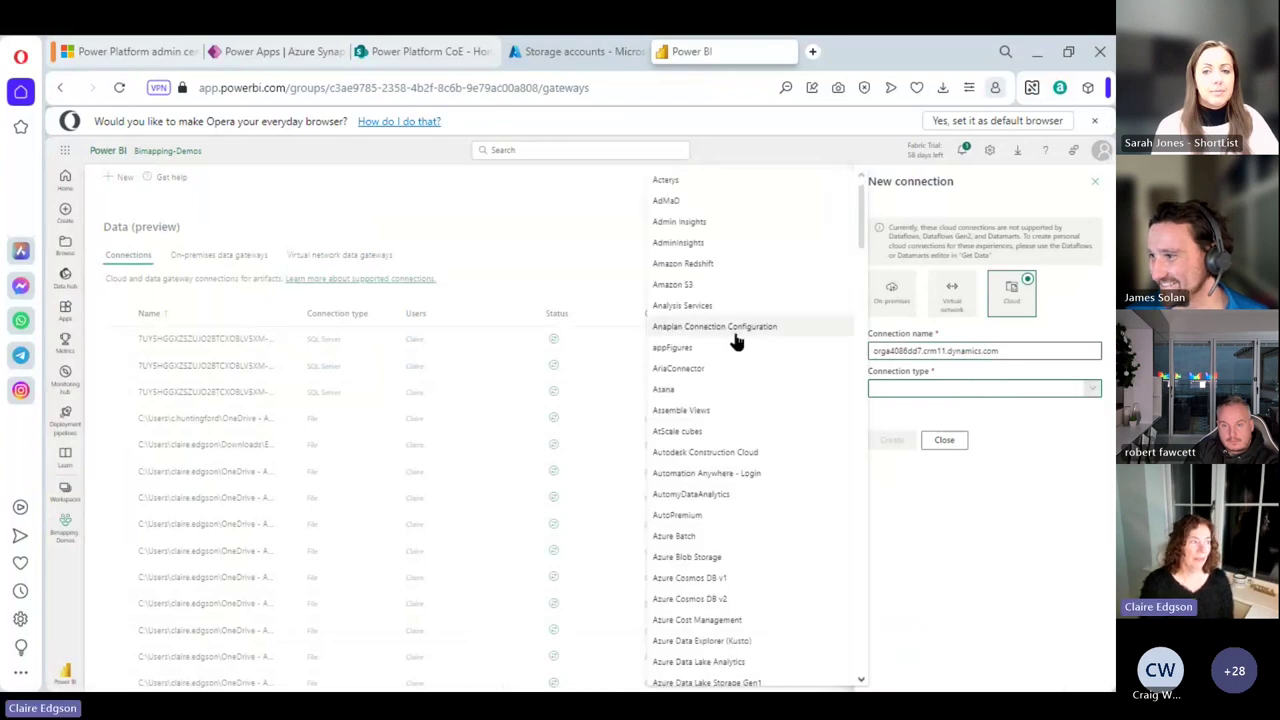
scroll(730, 335, "down", 10)
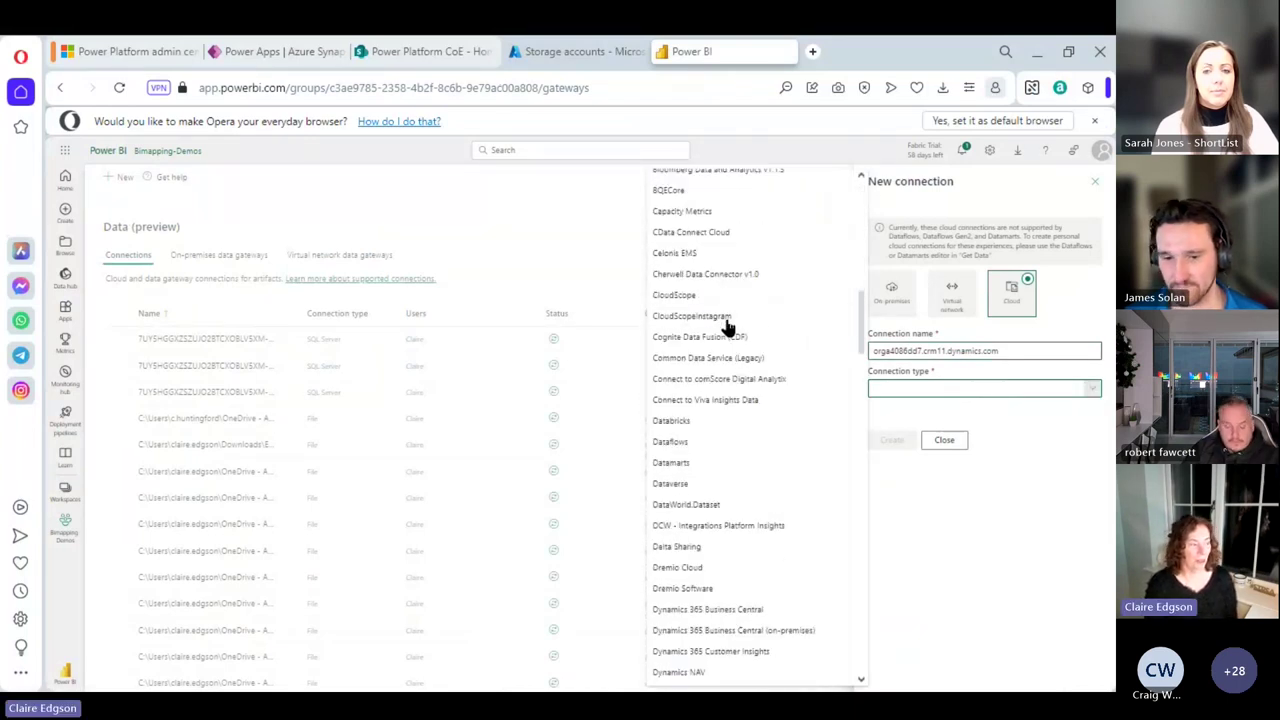
left_click(686, 488)
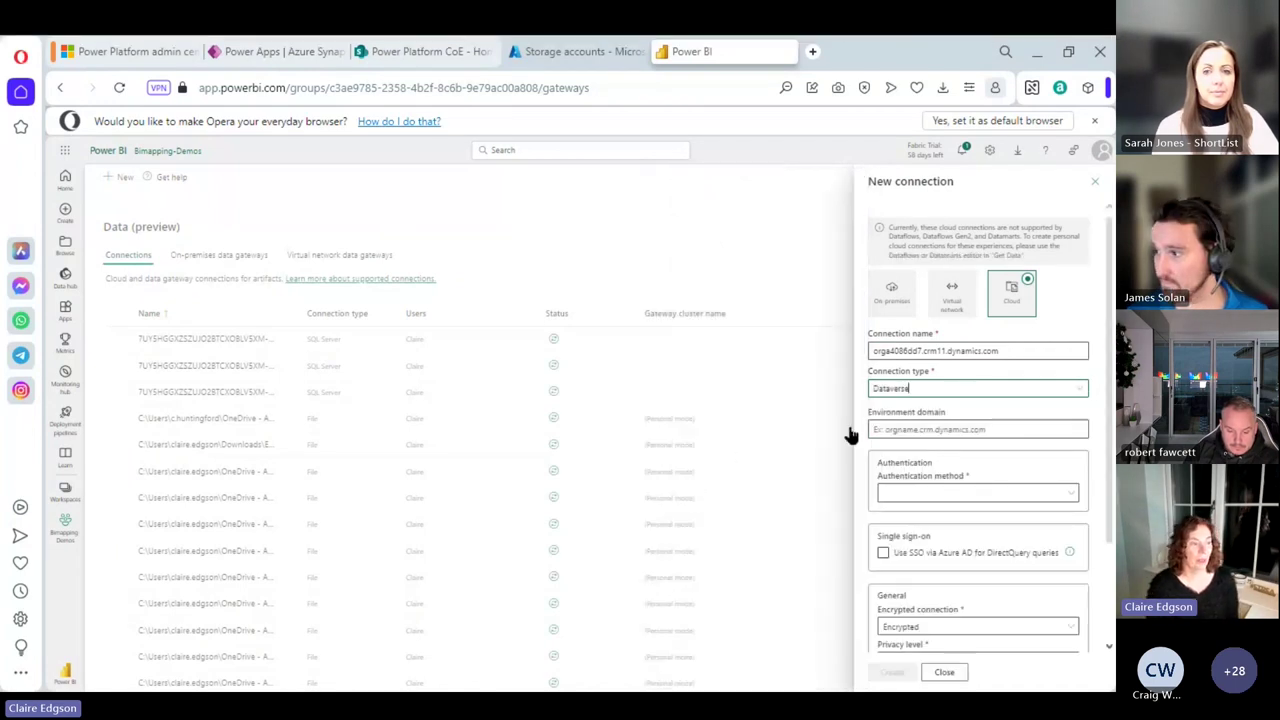
Step: Fill in the environment domain from the suggested autocomplete entry
left_click(904, 429)
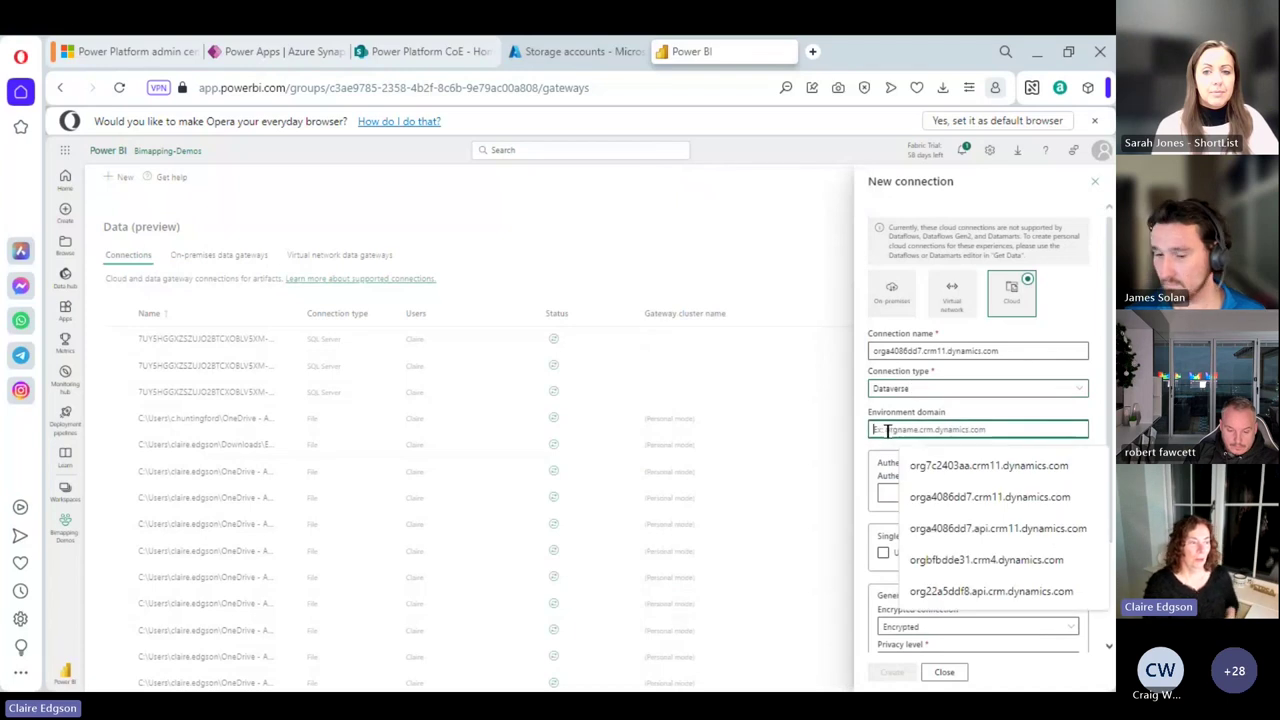
key("Down")
key("Down")
key("Return")
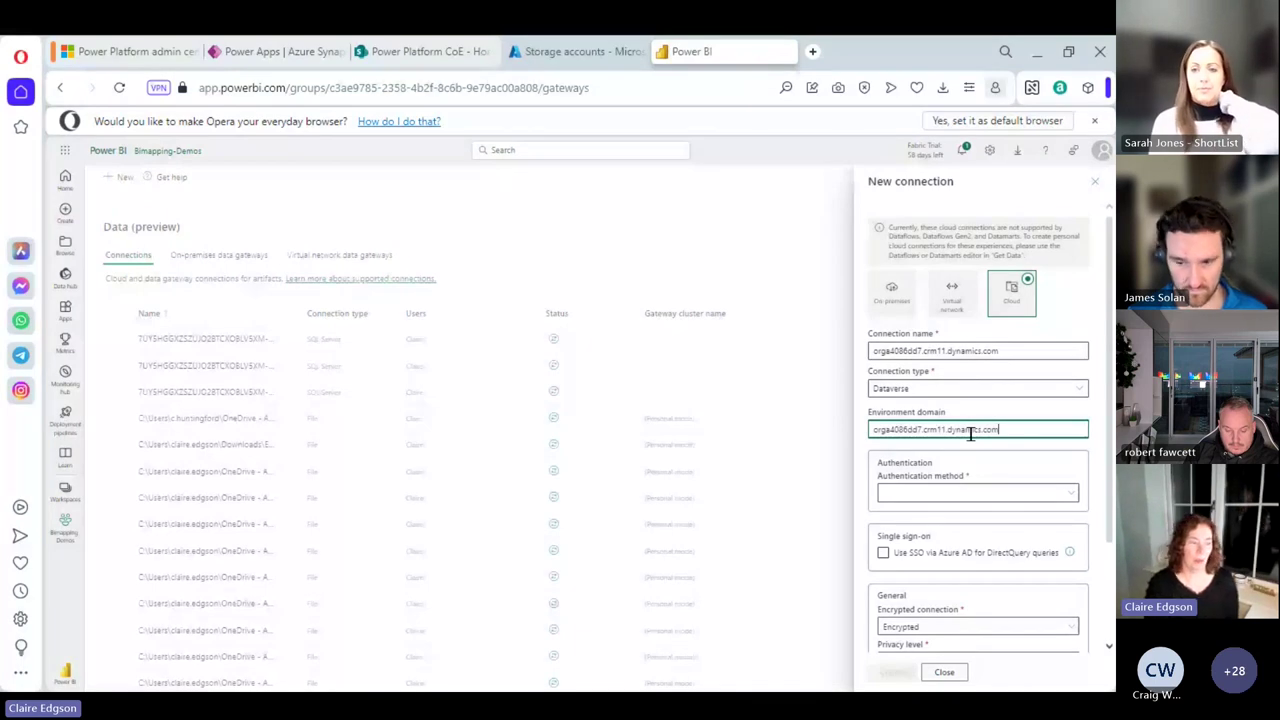
left_click(1072, 495)
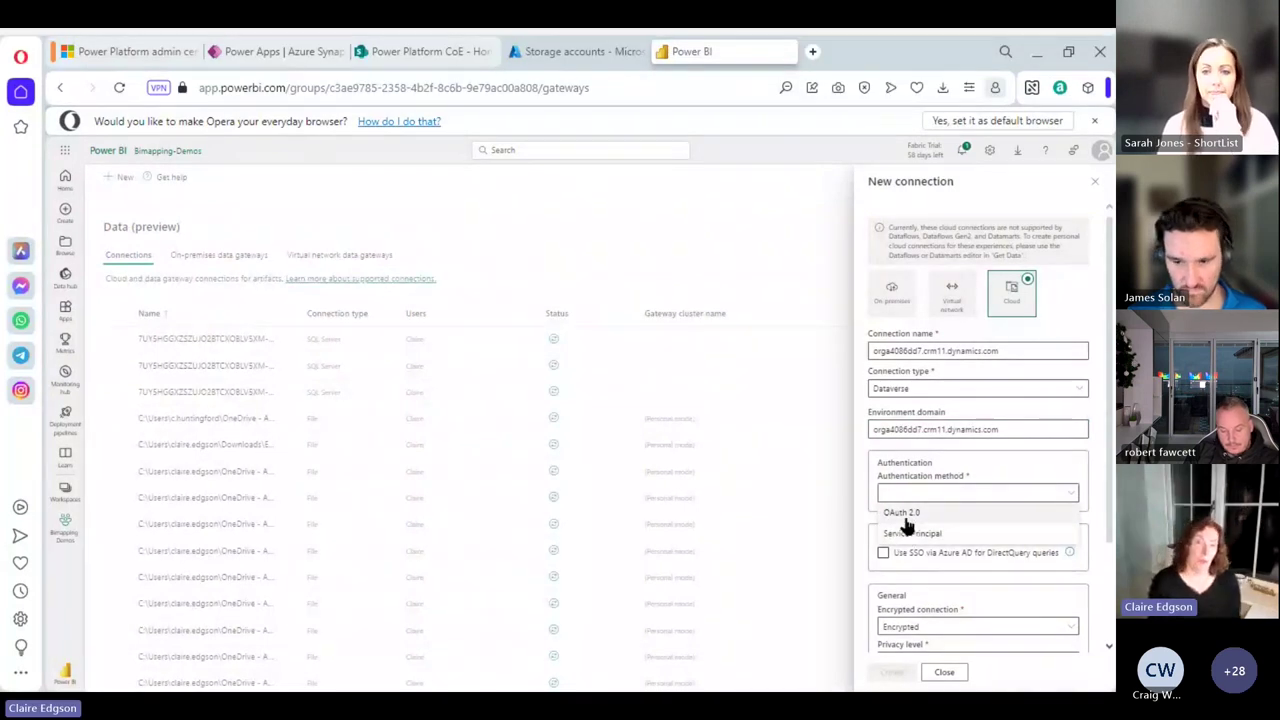
Step: Set authentication to OAuth 2.0 and enable Azure AD SSO for DirectQuery queries
left_click(903, 513)
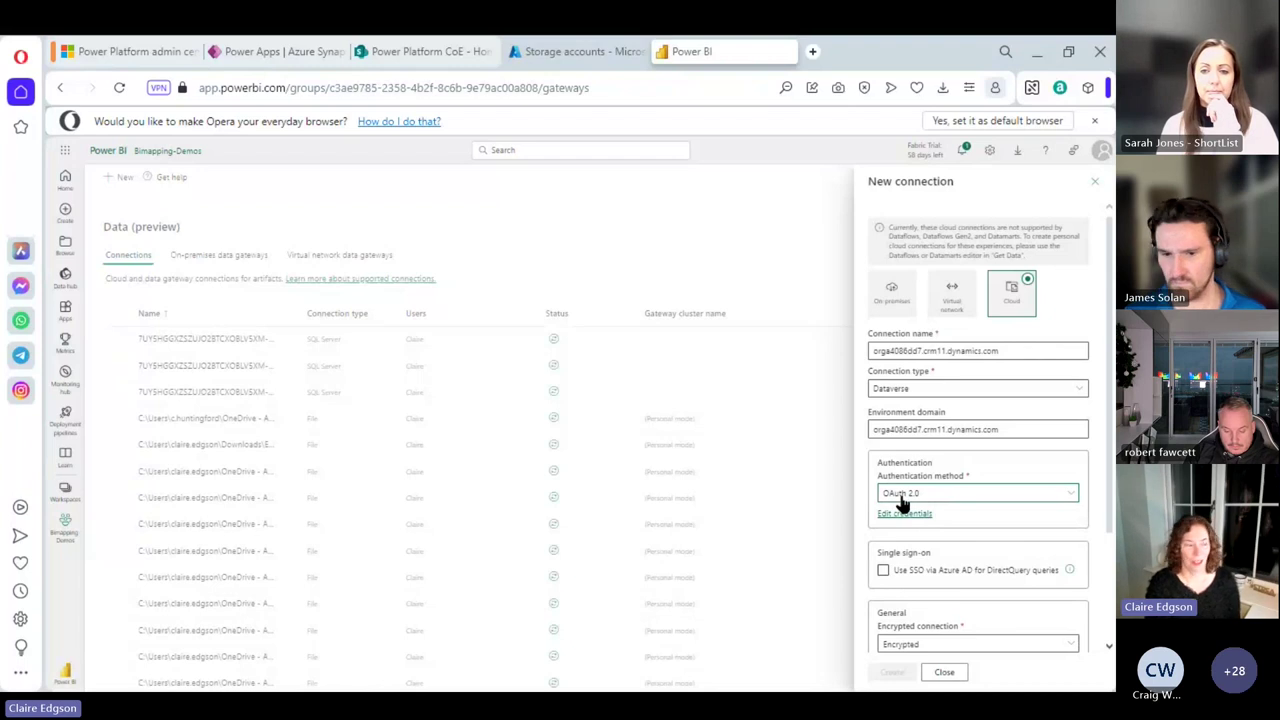
scroll(931, 520, "down", 2)
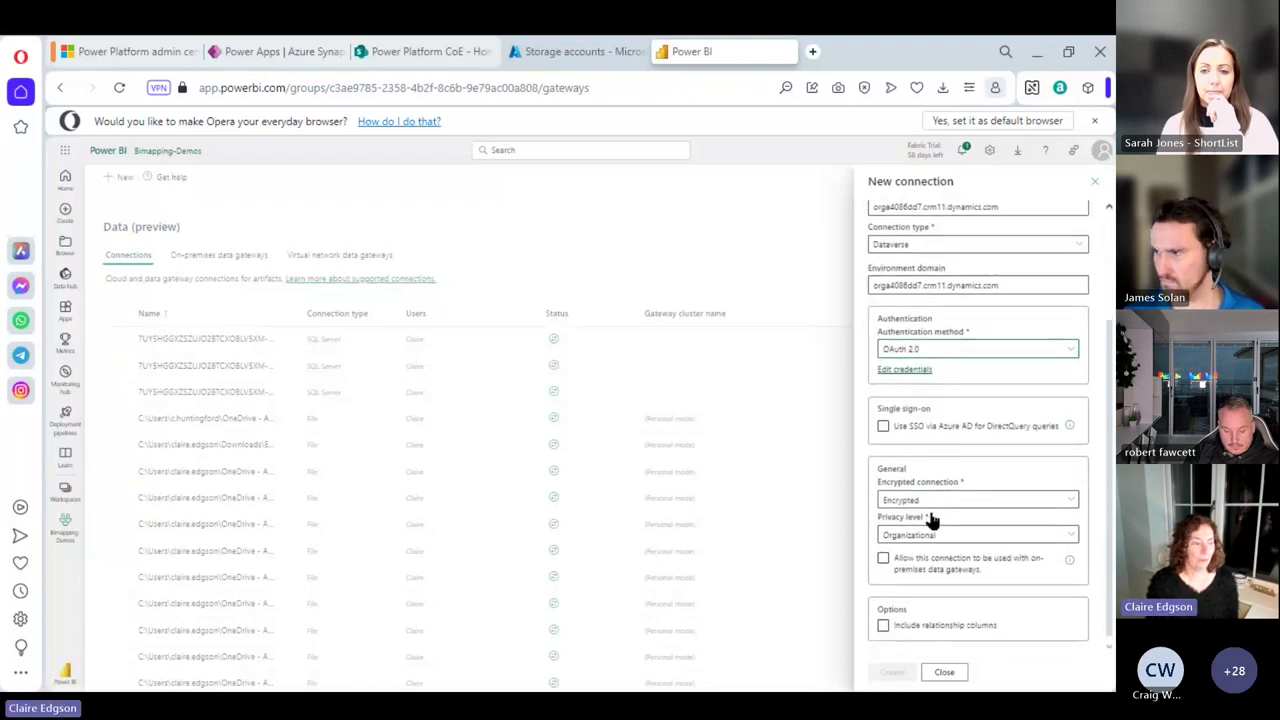
left_click(883, 426)
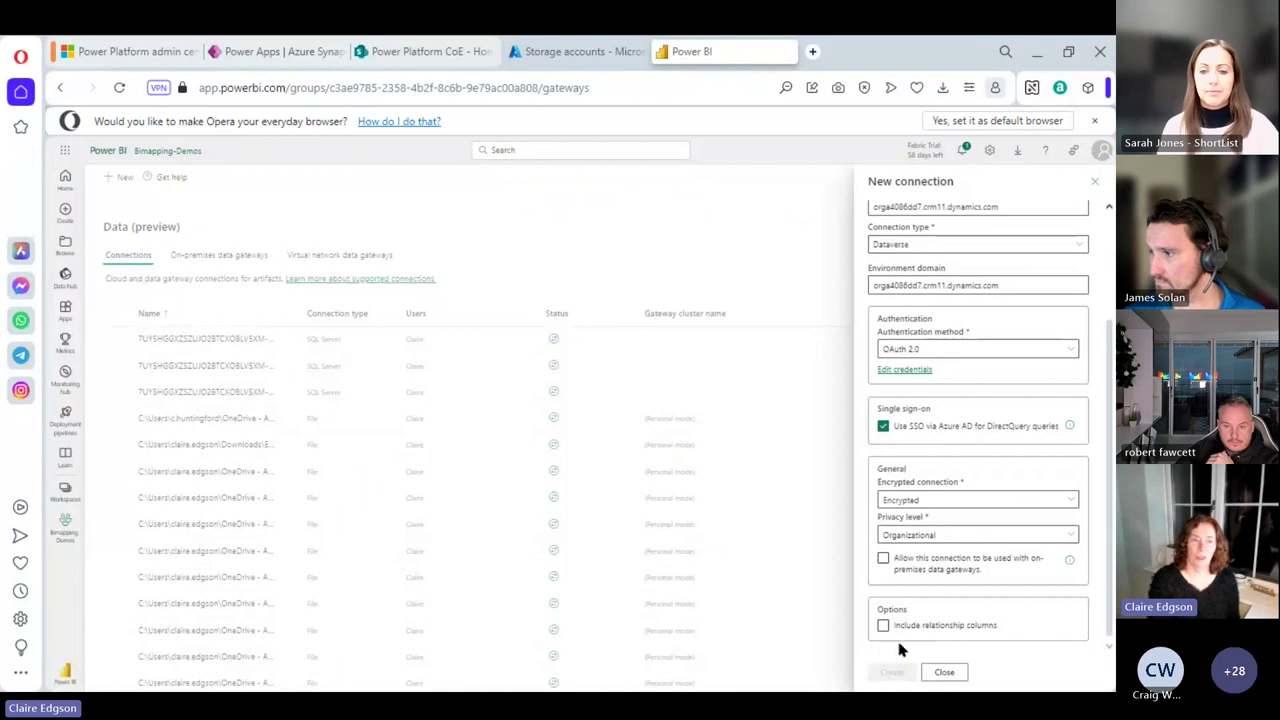
scroll(940, 605, "up", 3)
scroll(937, 592, "down", 2)
scroll(940, 600, "down", 1)
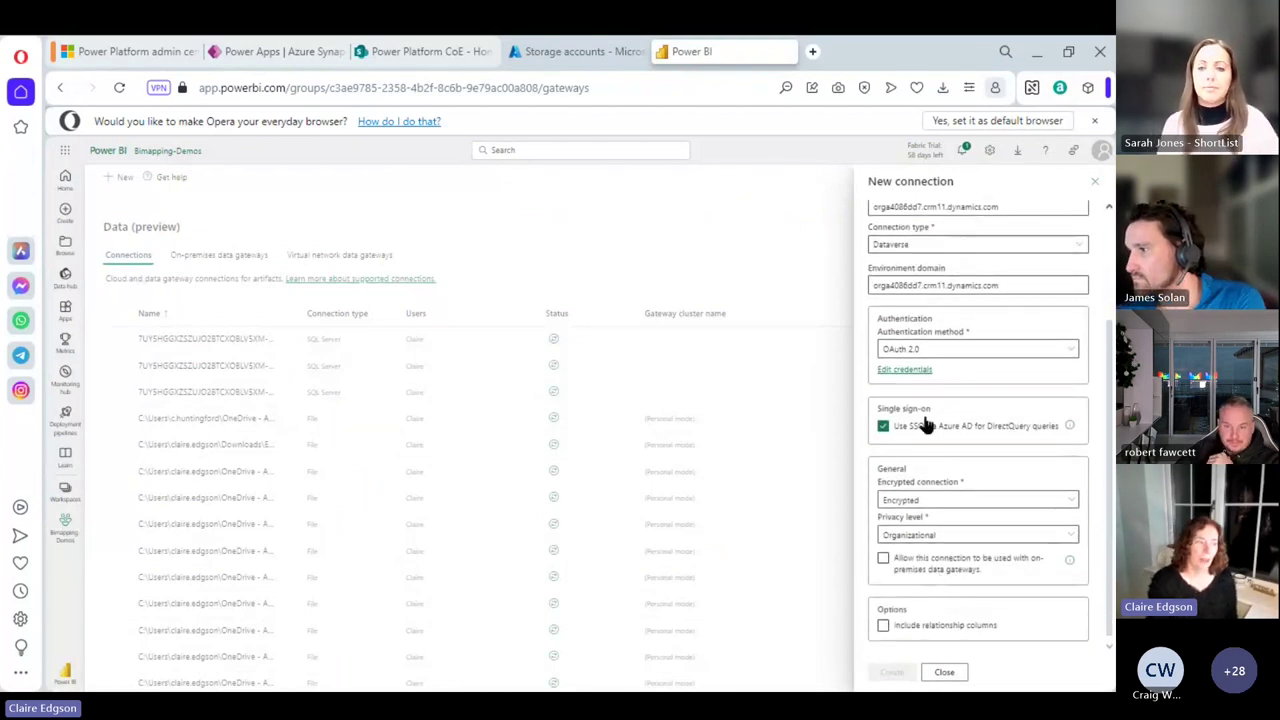
Step: Sign in via Edit credentials and create the connection, which fails as a duplicate name
left_click(903, 371)
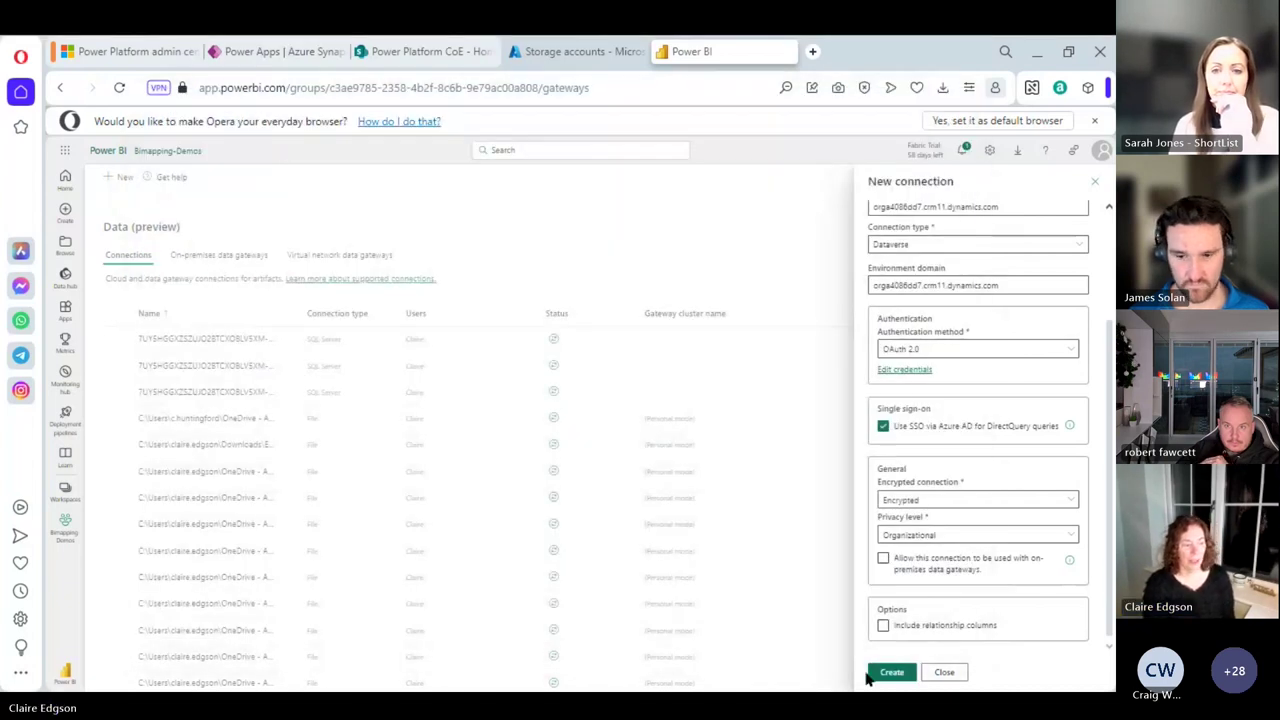
left_click(892, 675)
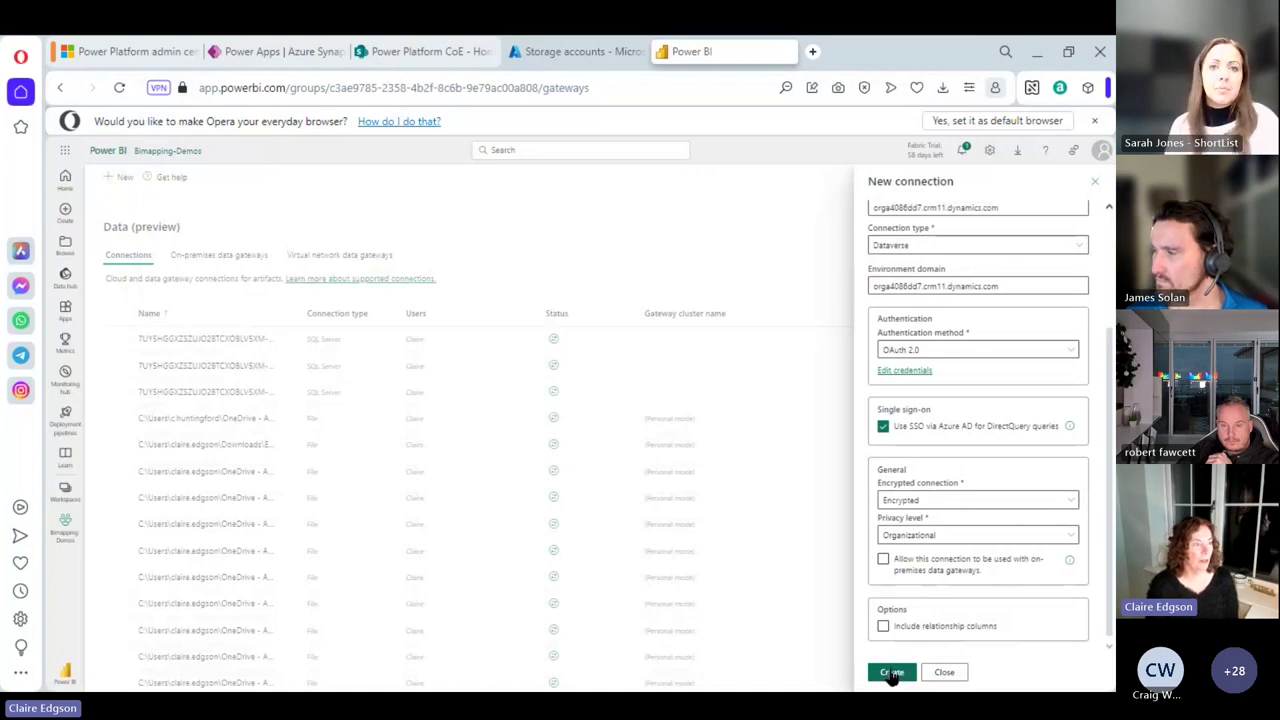
left_click(893, 673)
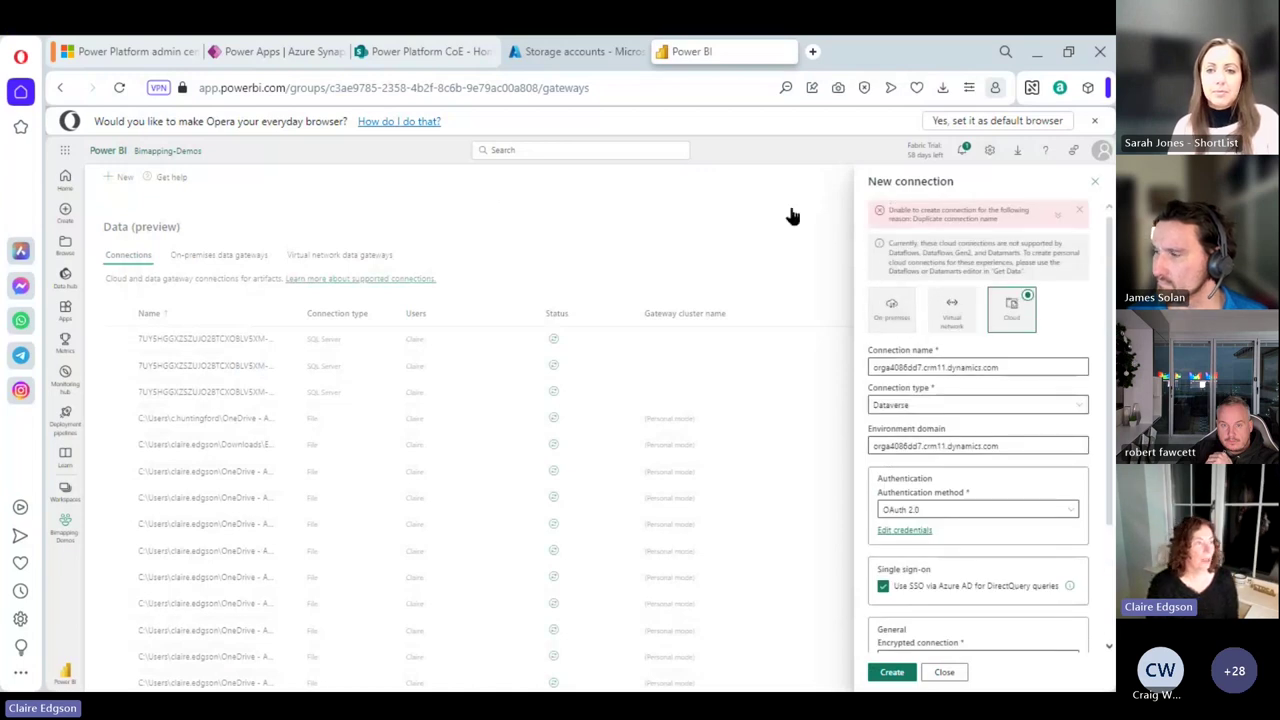
Step: Switch the Power Apps Azure Synapse Link page to the AI Test environment
left_click(279, 55)
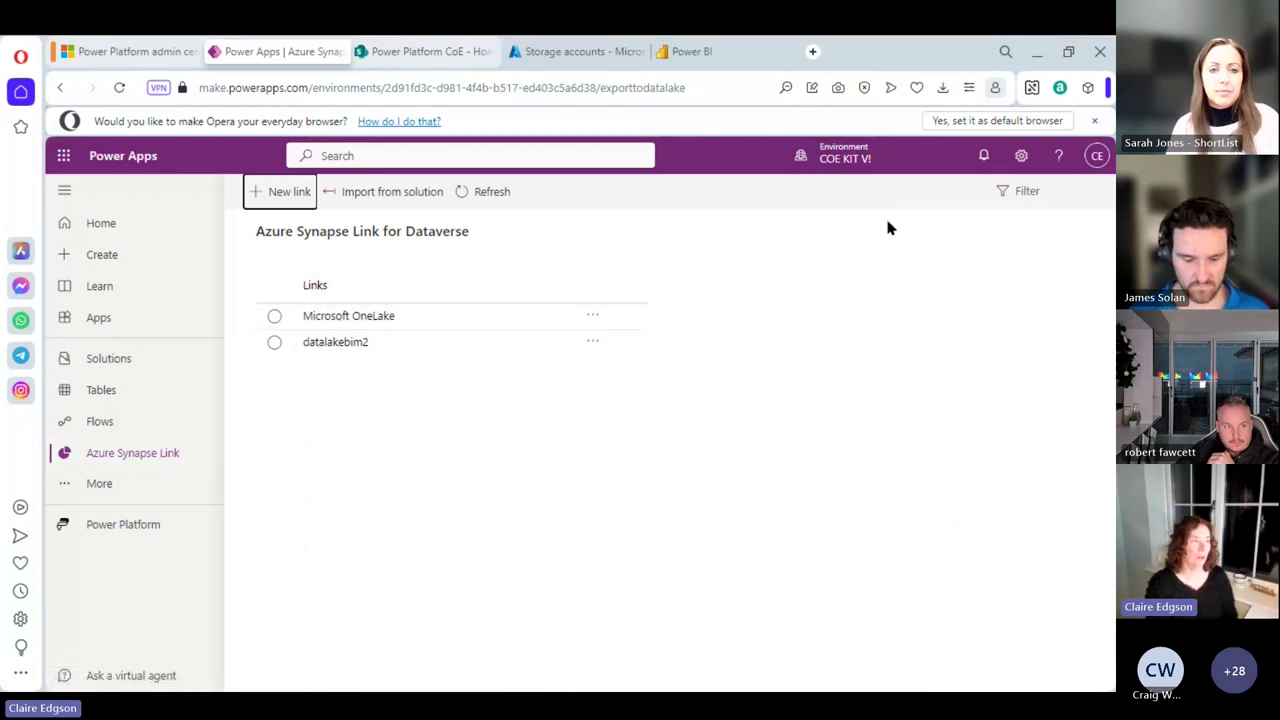
left_click(860, 160)
left_click(858, 395)
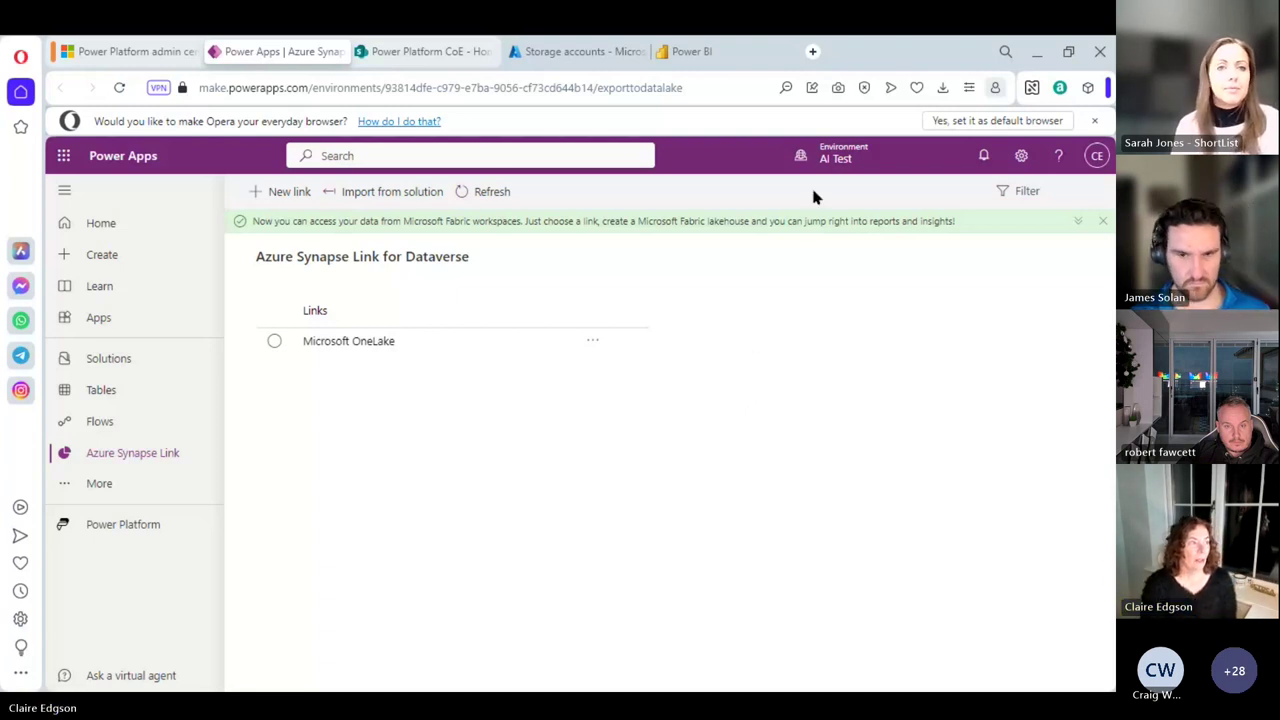
Step: Begin a new Synapse link, then change the environment to COE KIT V!
left_click(260, 191)
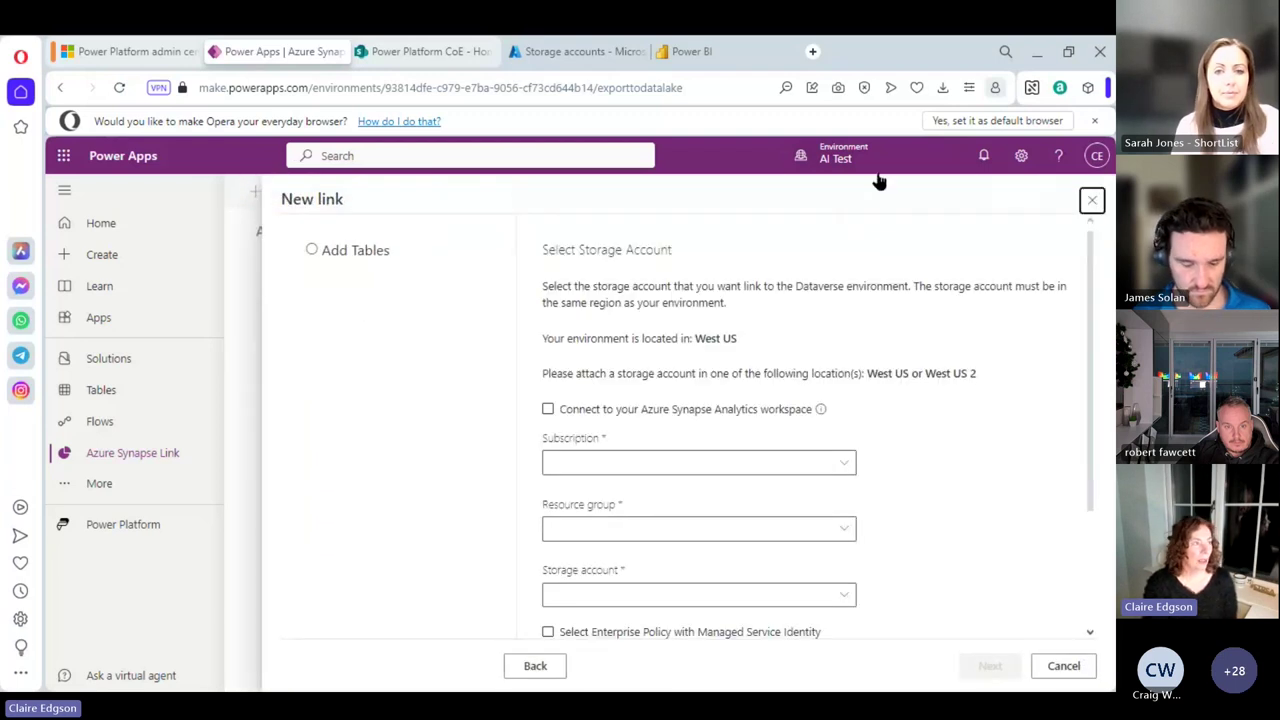
left_click(838, 160)
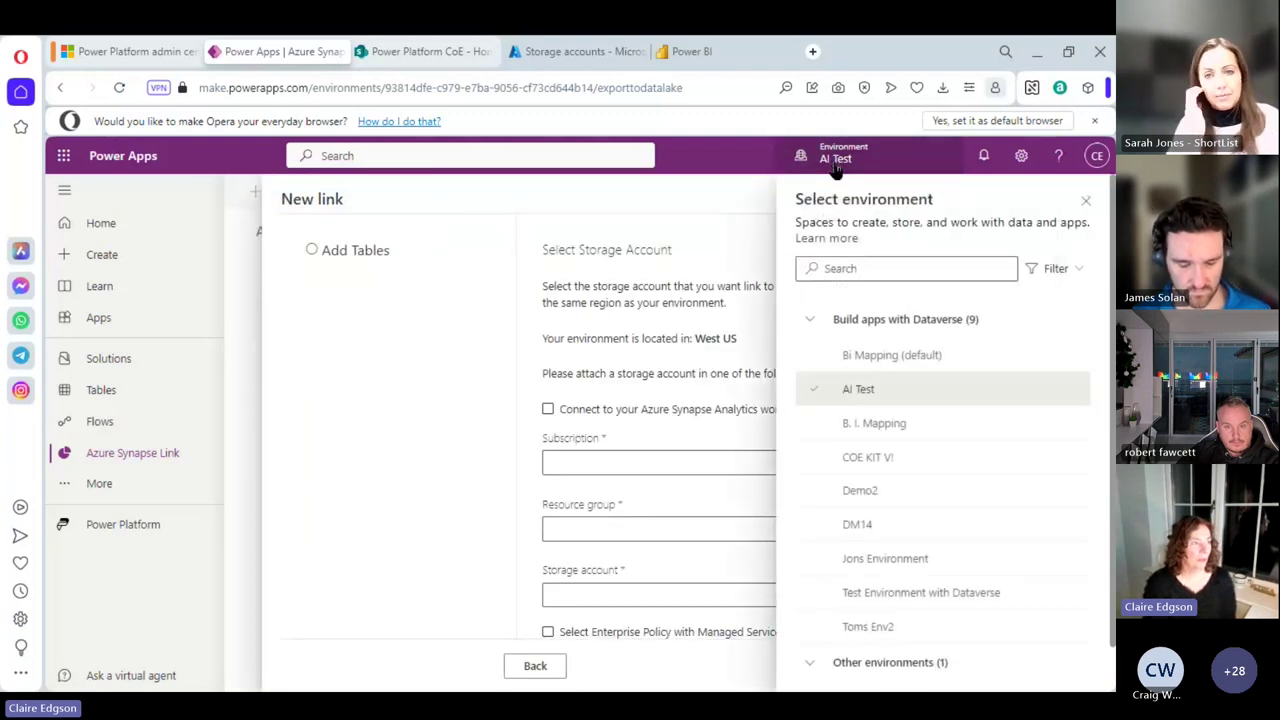
left_click(840, 460)
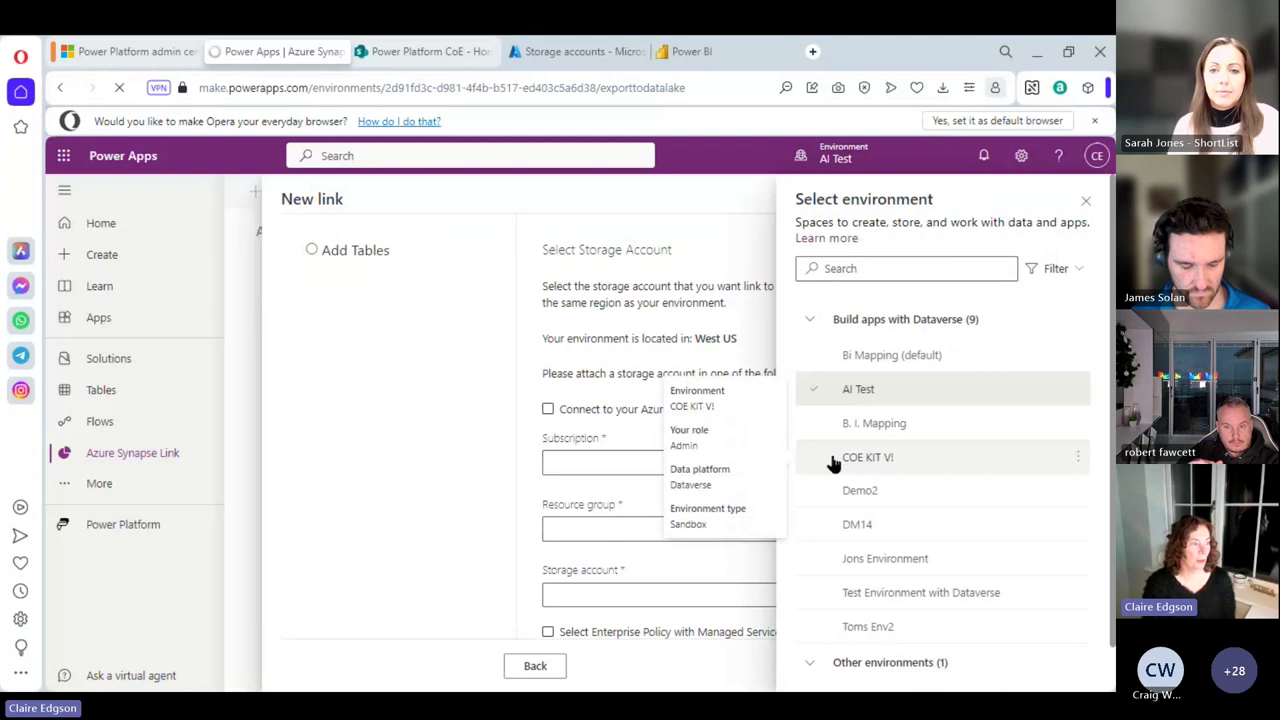
left_click(812, 462)
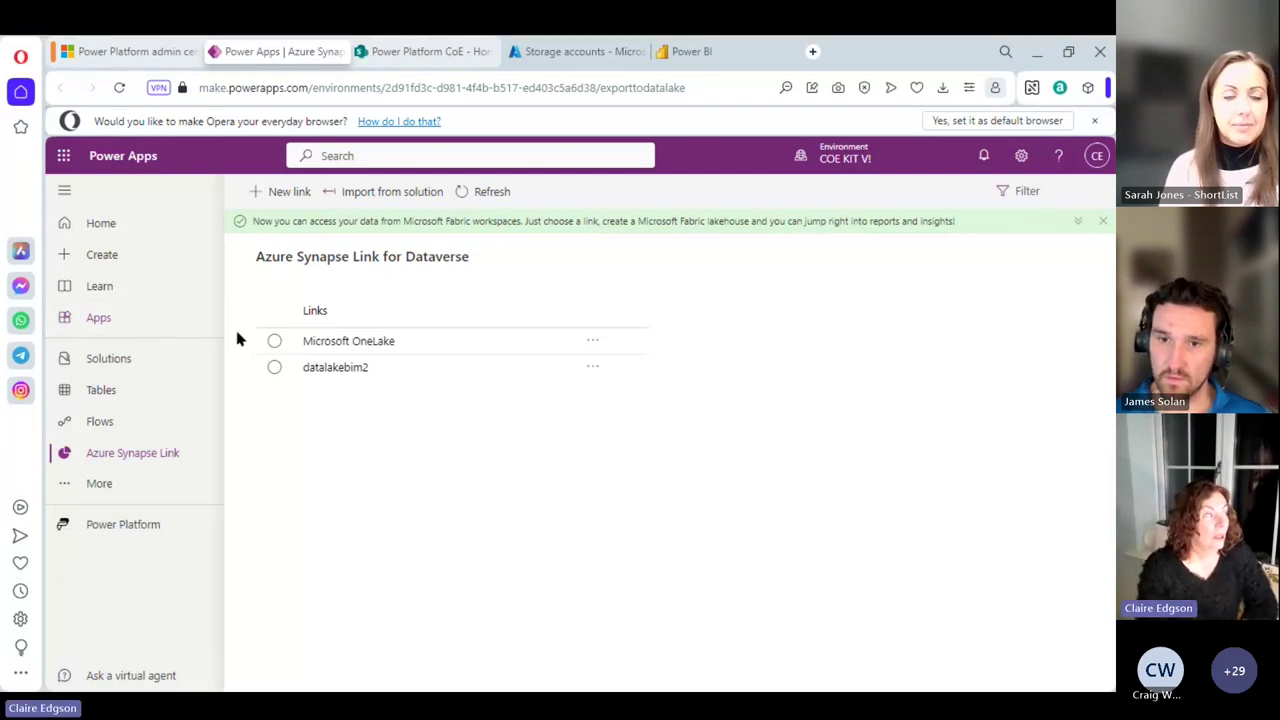
Step: Set up a new link with Pay-As-You-Go subscription, Synapse resource group and bimappingsynapsedatalake storage
left_click(283, 193)
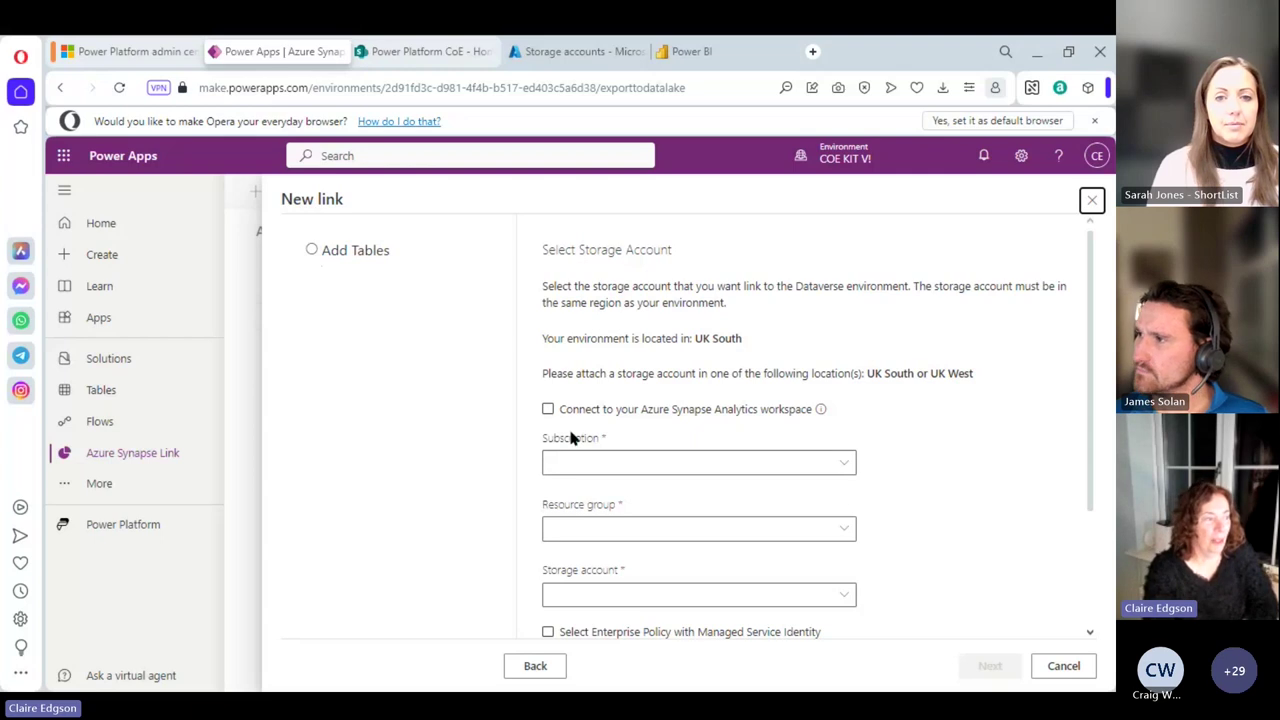
left_click(840, 466)
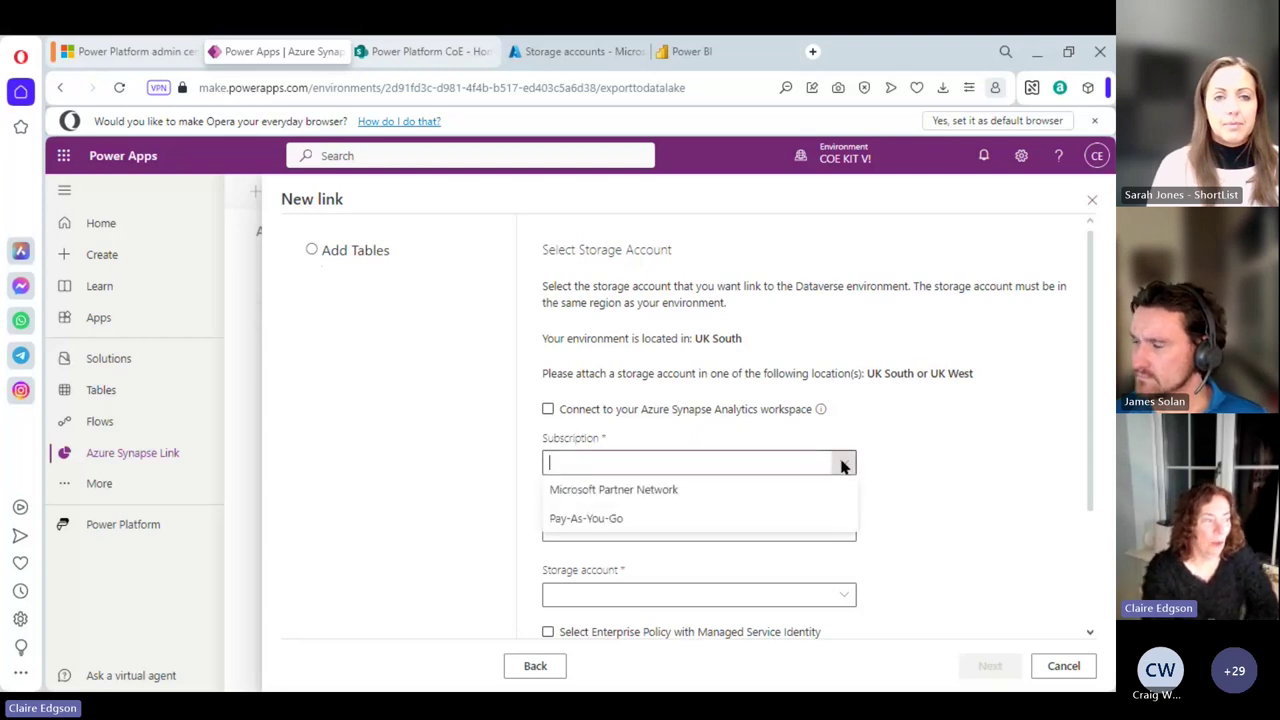
left_click(729, 517)
left_click(843, 531)
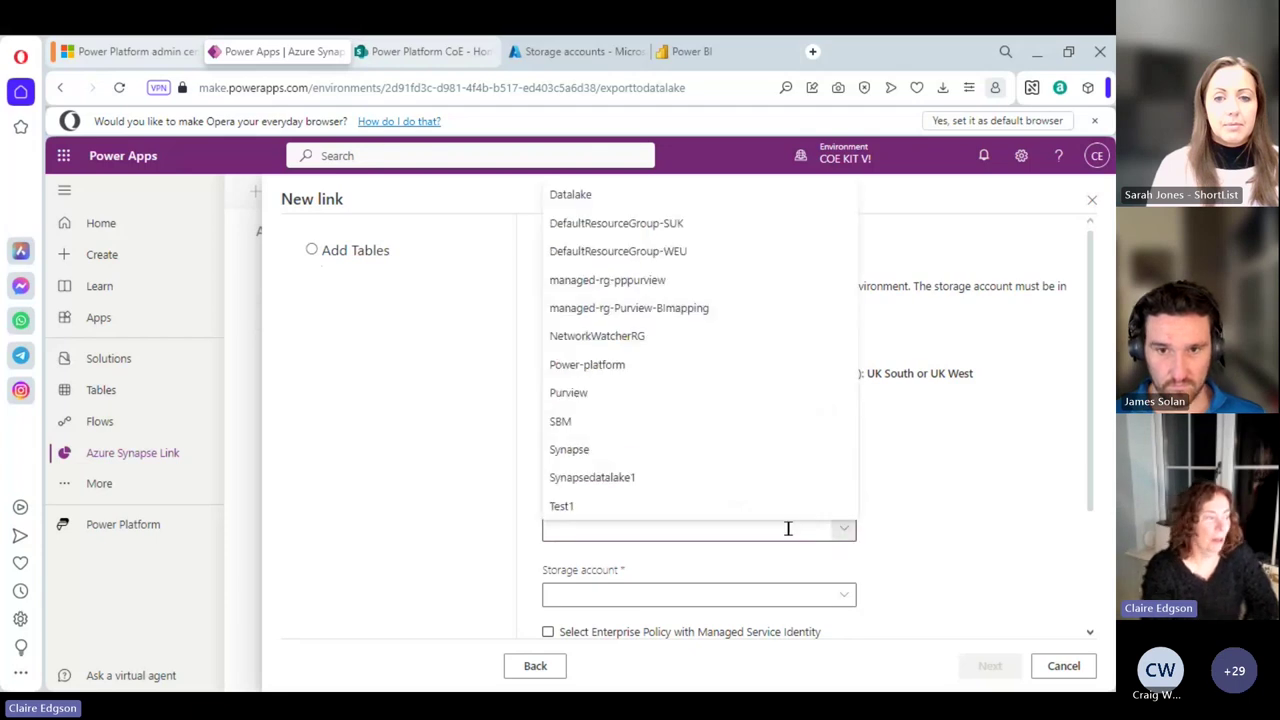
left_click(583, 458)
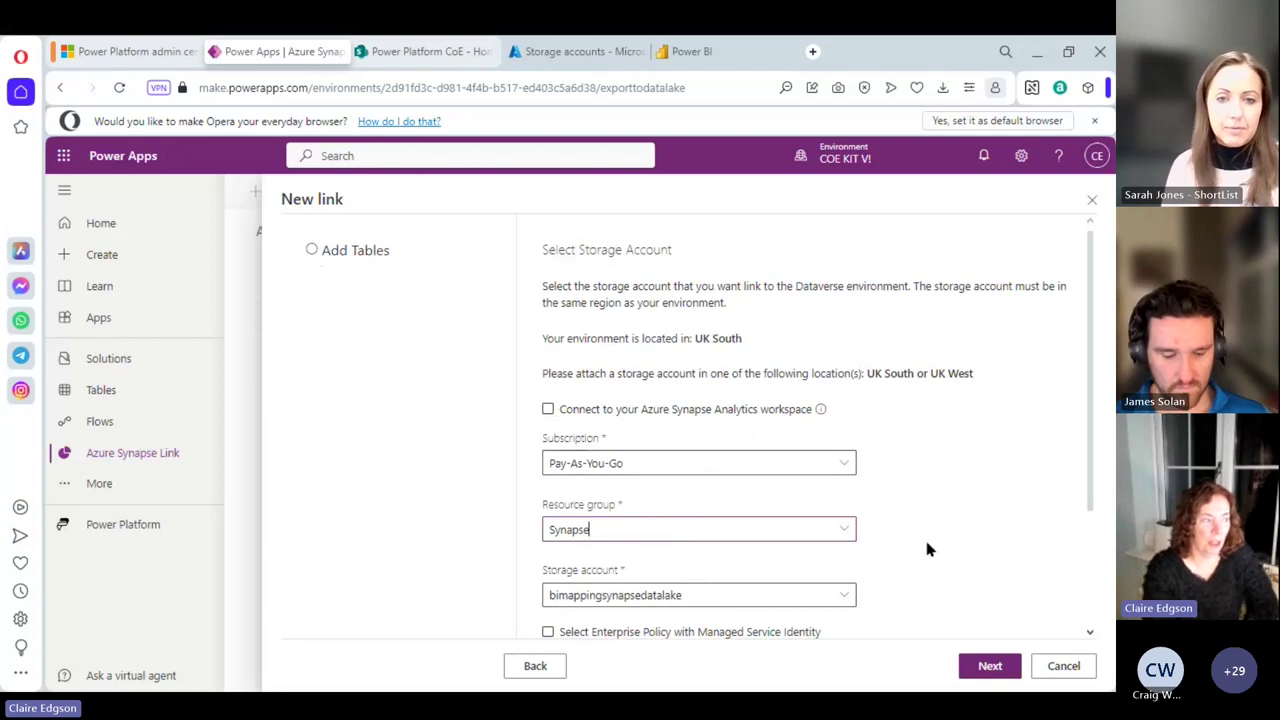
scroll(925, 543, "down", 1)
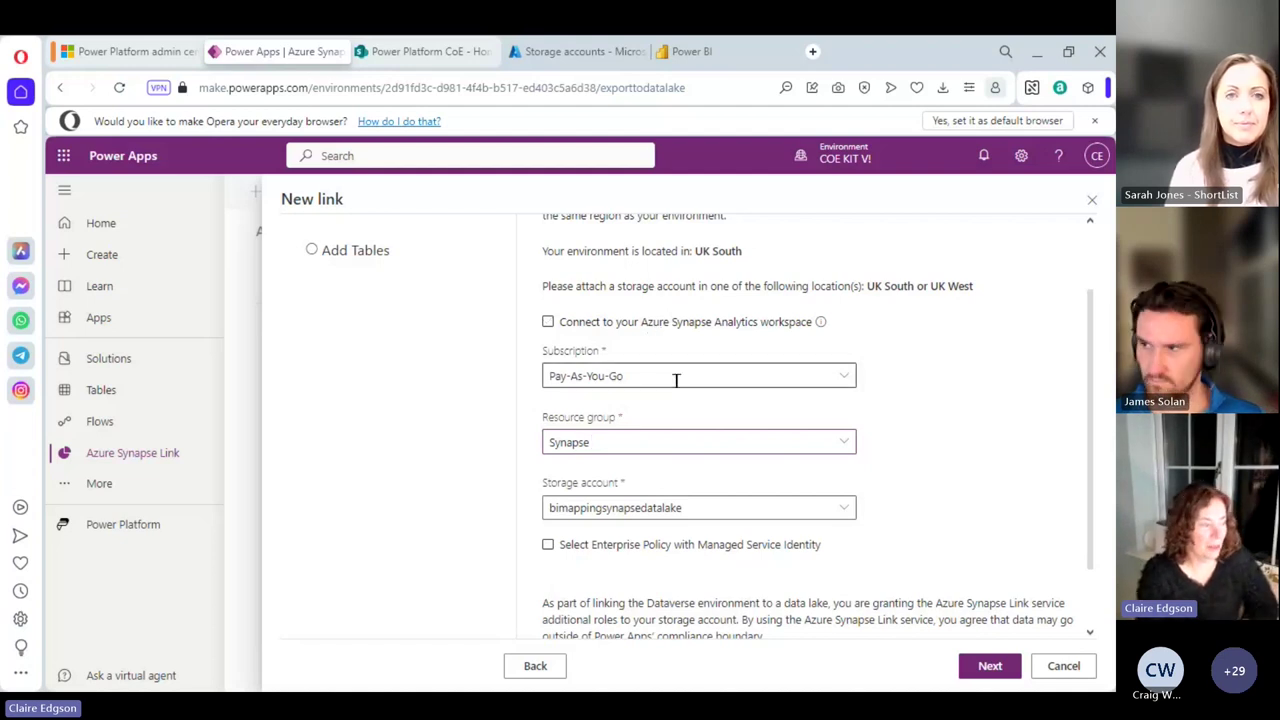
scroll(670, 400, "down", 1)
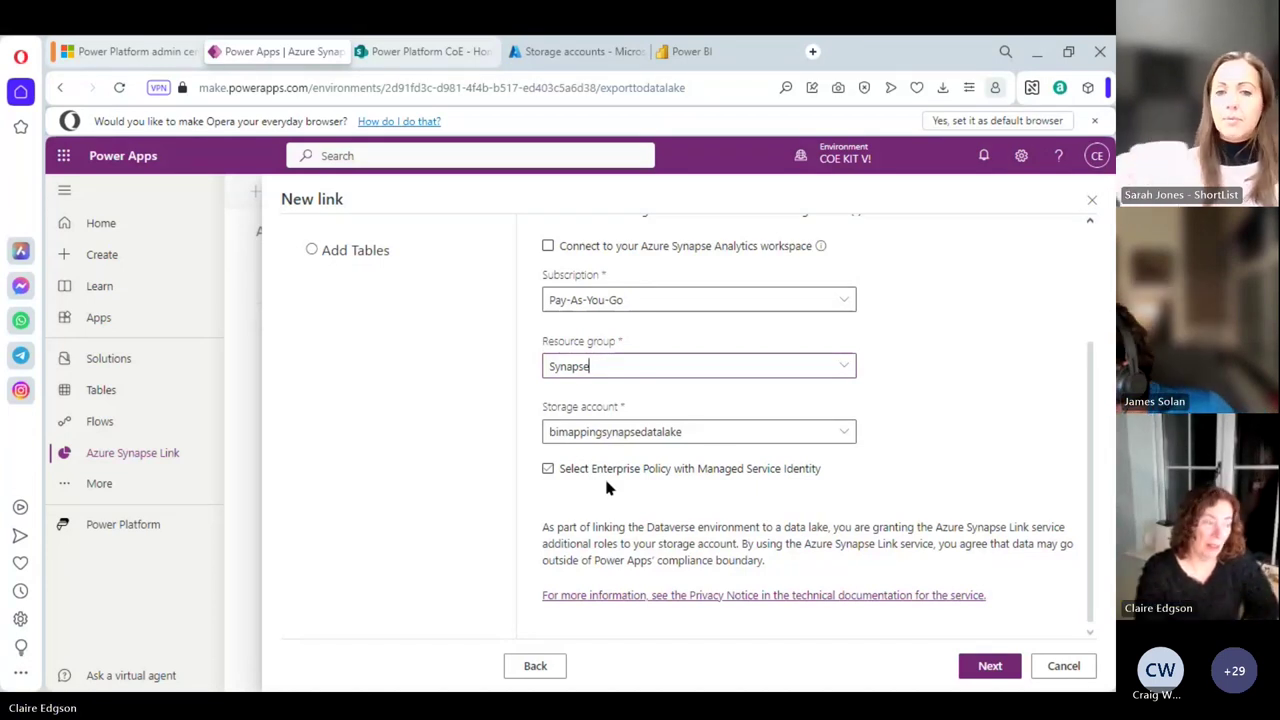
Step: Move on to table selection and tick the Audit Log table
left_click(1001, 671)
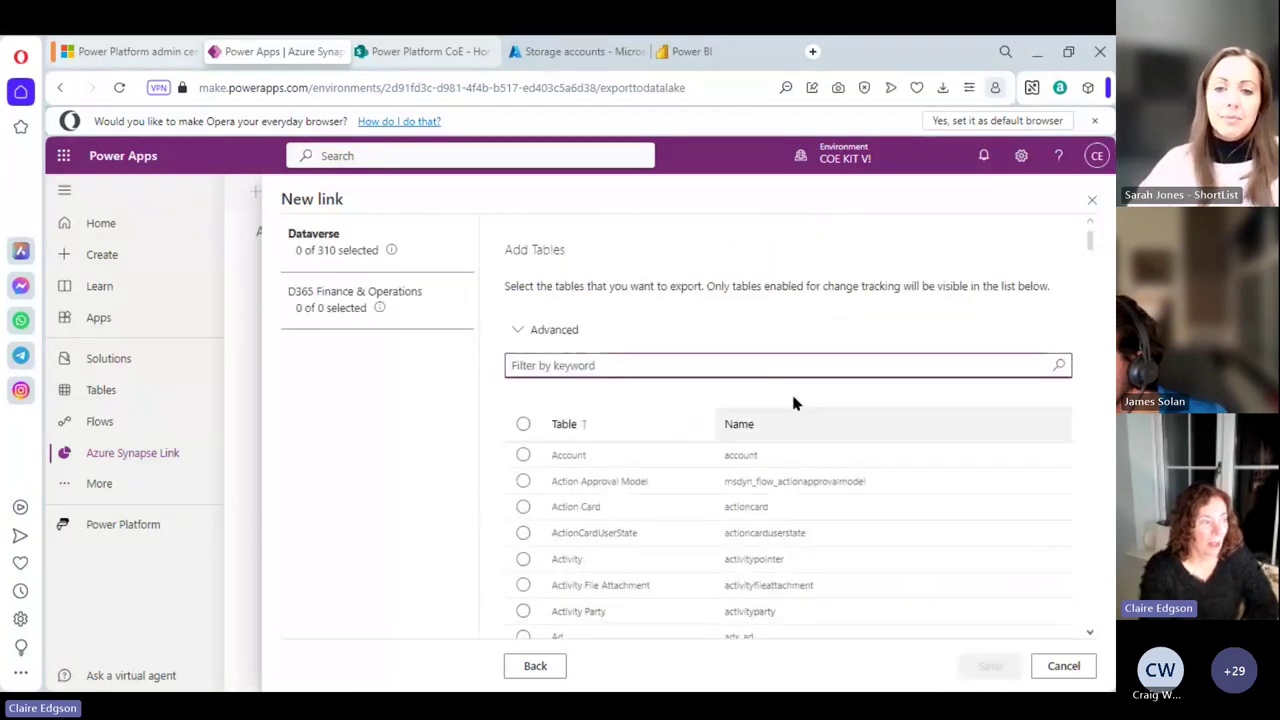
scroll(784, 387, "down", 3)
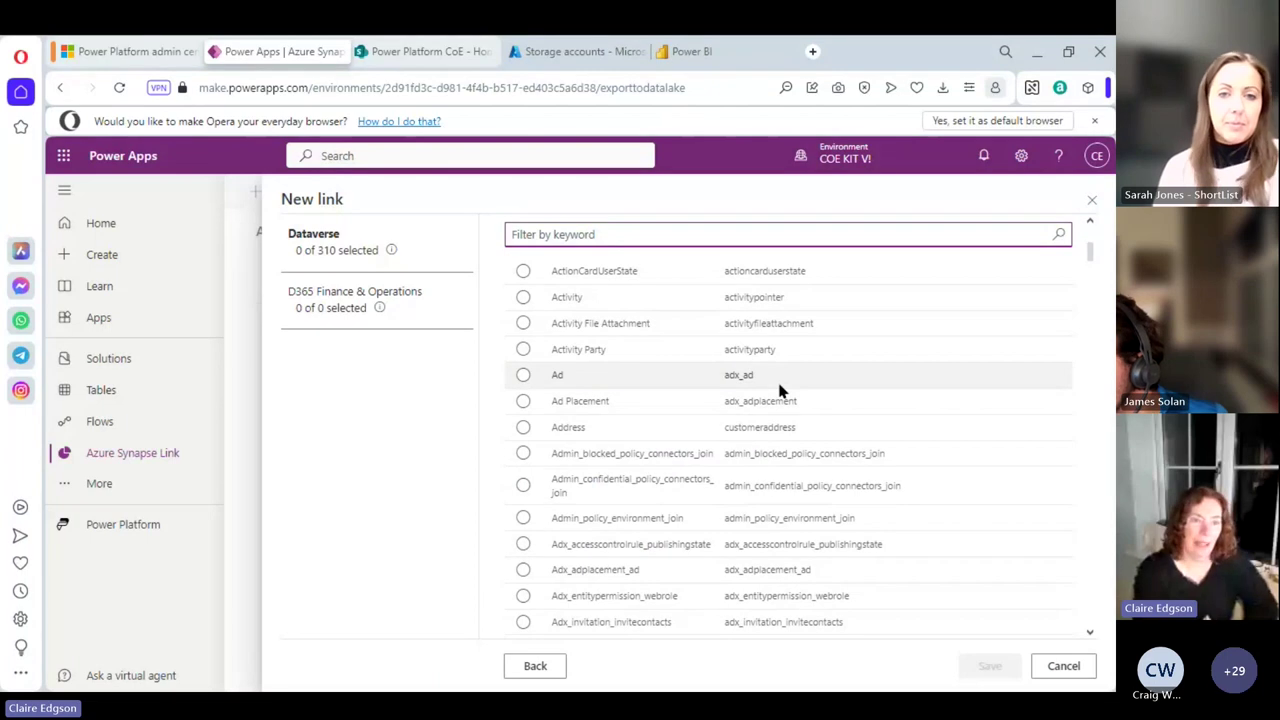
scroll(781, 390, "down", 2)
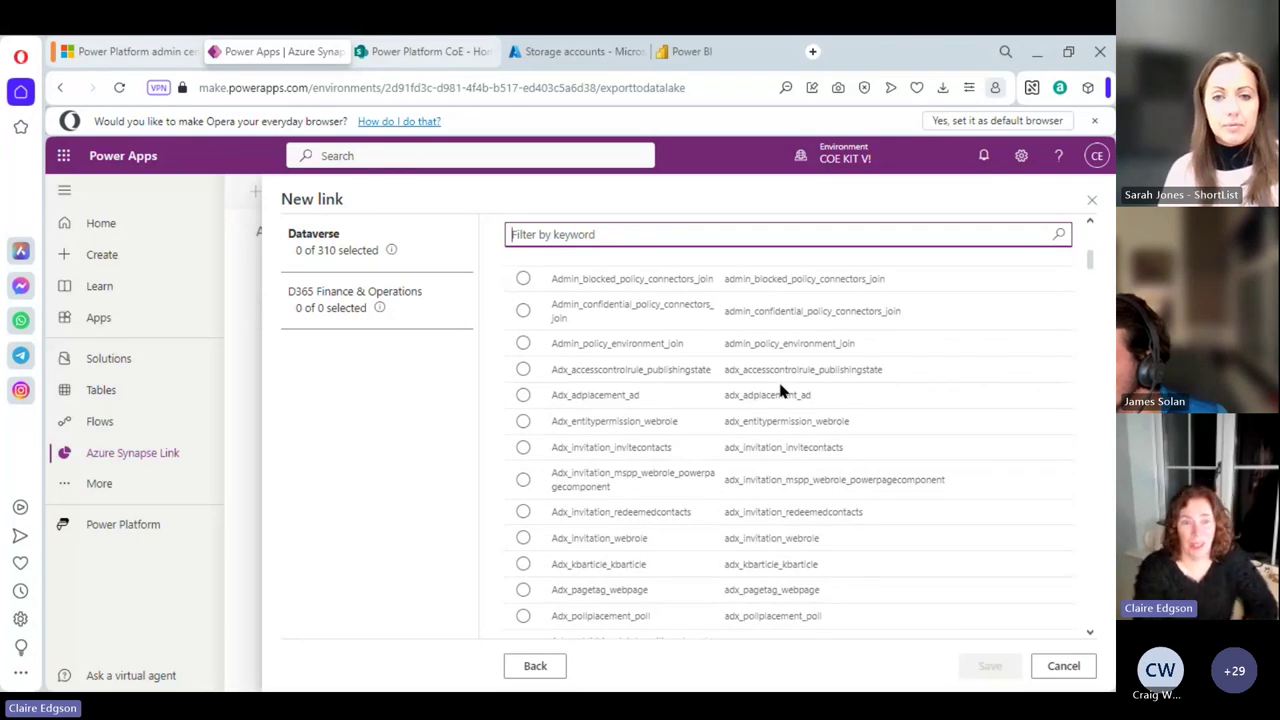
scroll(783, 392, "down", 1)
scroll(783, 392, "down", 10)
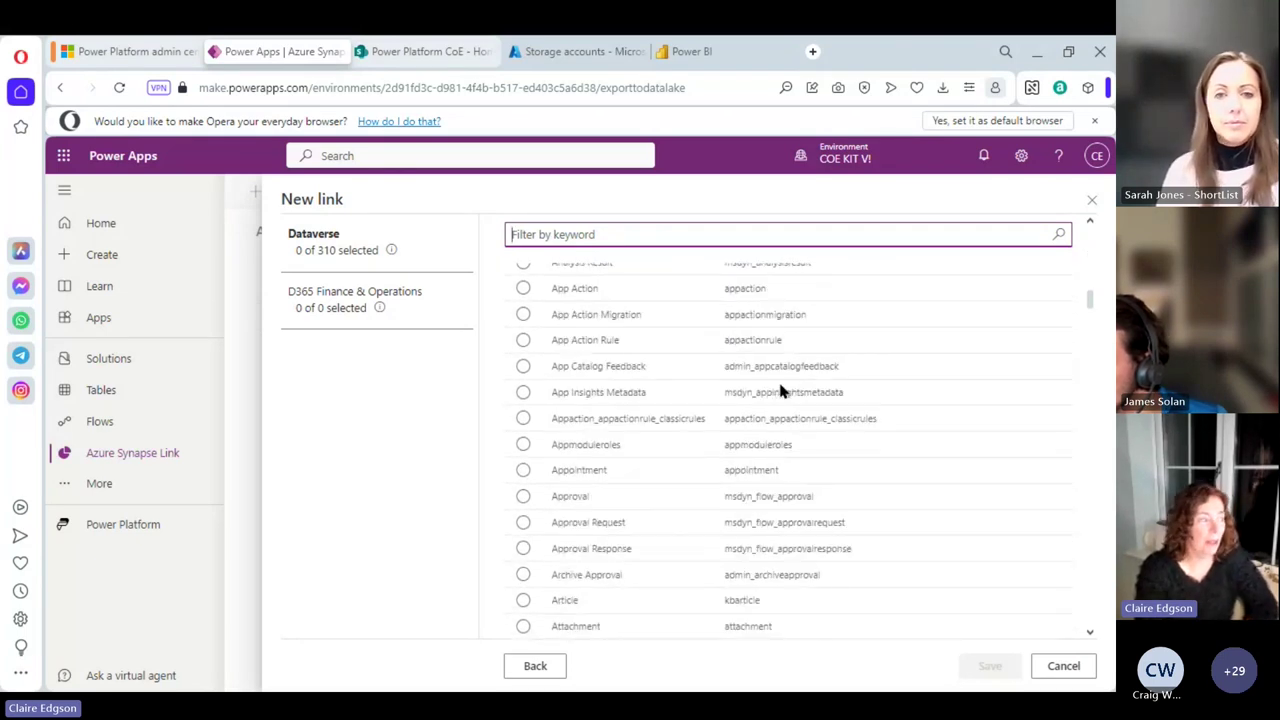
scroll(783, 392, "down", 5)
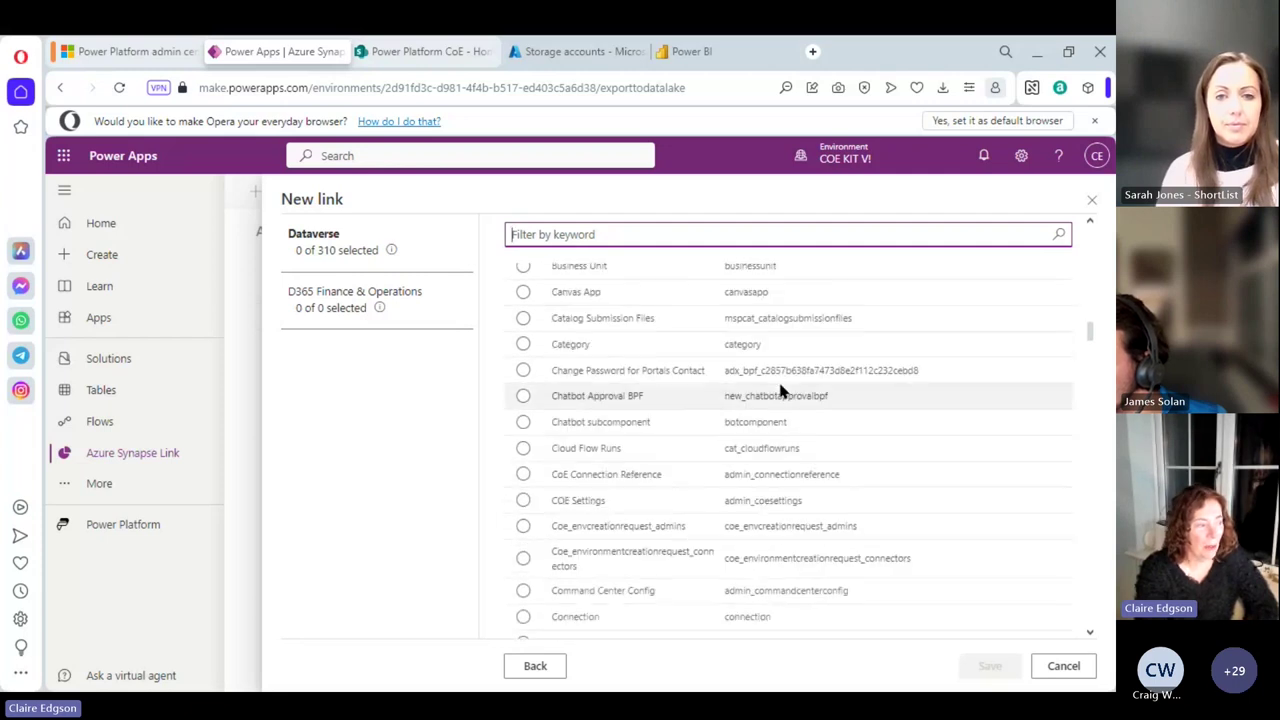
scroll(783, 392, "down", 1)
scroll(783, 392, "down", 3)
scroll(783, 392, "up", 5)
scroll(783, 392, "up", 3)
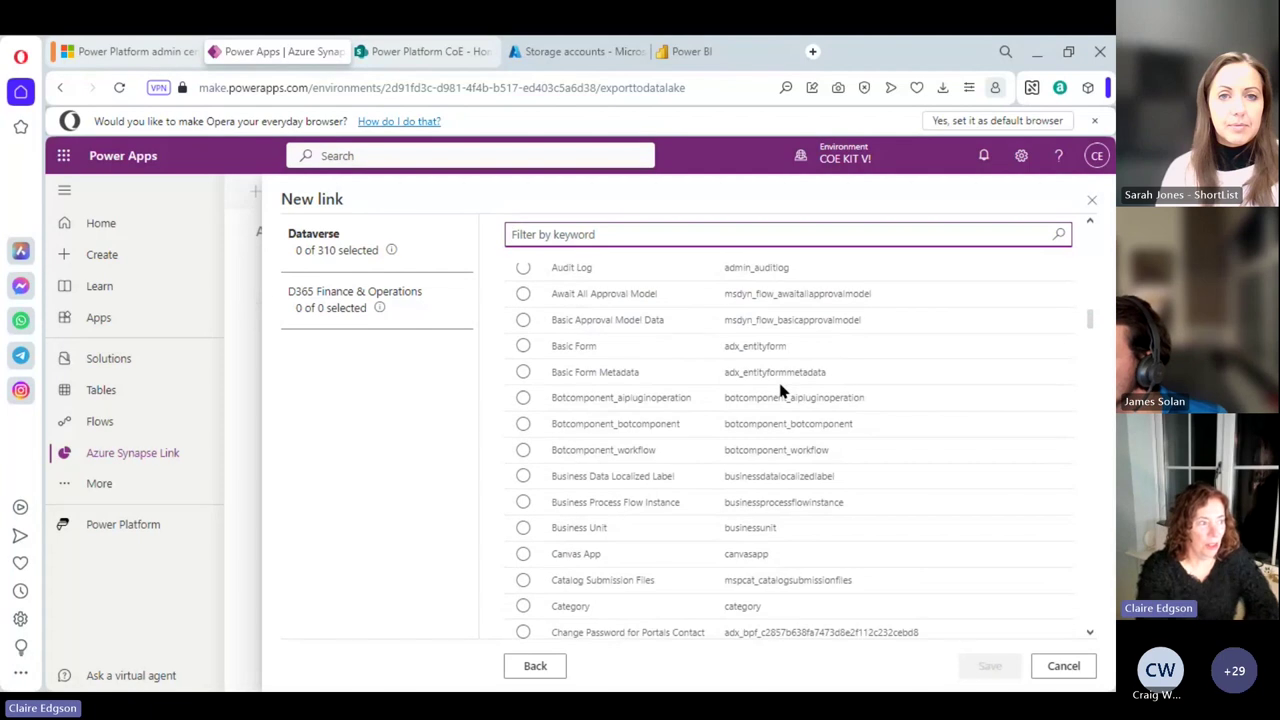
scroll(783, 392, "up", 2)
scroll(783, 392, "up", 1)
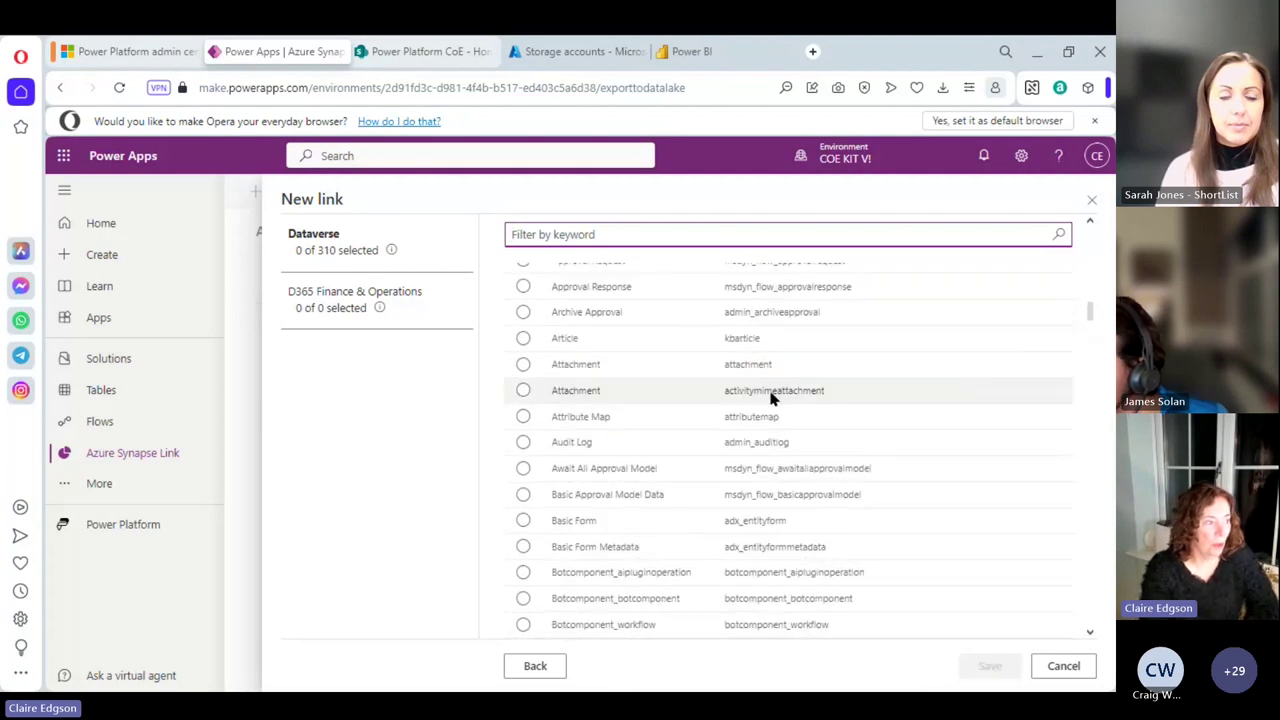
left_click(523, 442)
Step: Add the Account and Category tables and save, which fails with a 403 storage-access error
scroll(557, 388, "up", 8)
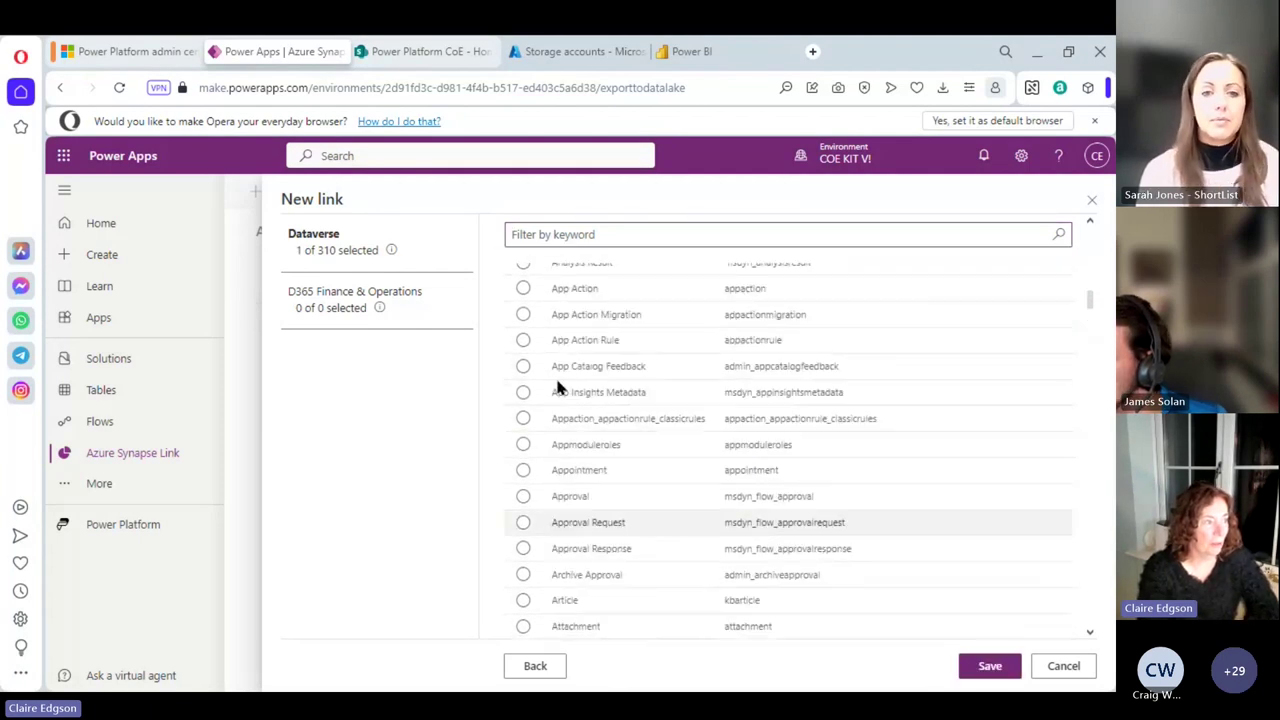
scroll(550, 390, "up", 10)
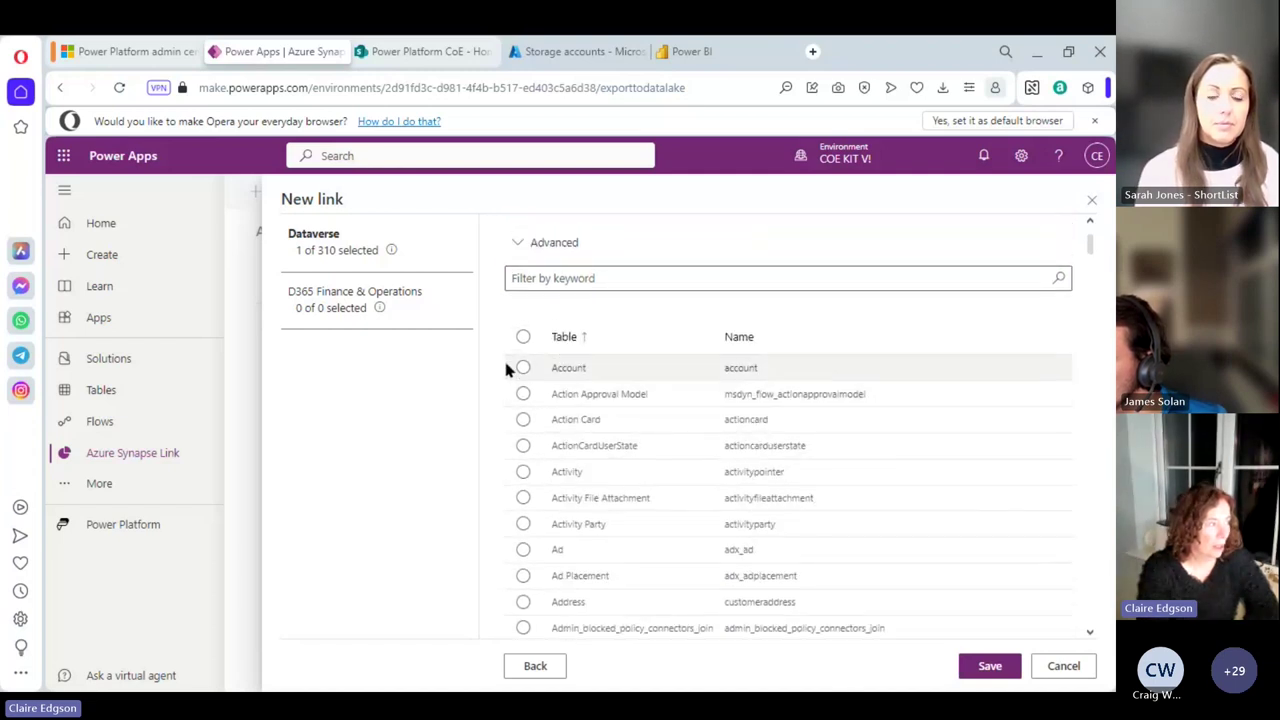
left_click(523, 368)
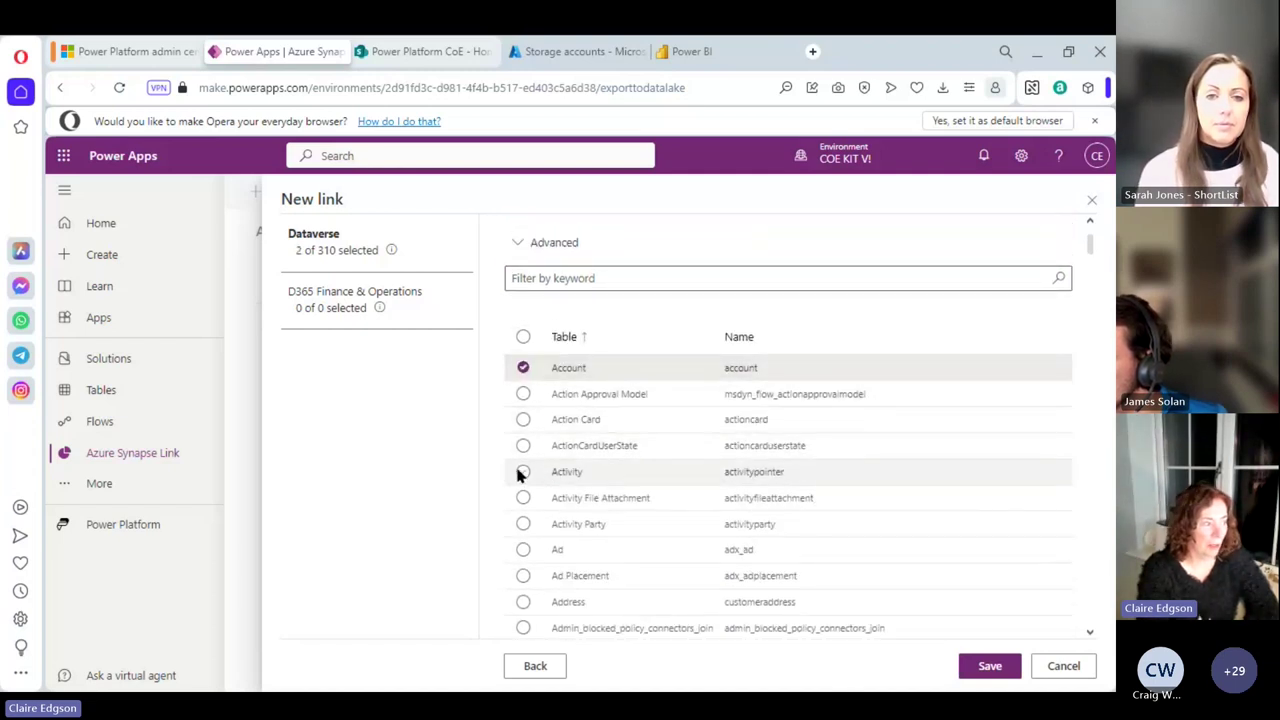
scroll(525, 550, "down", 3)
scroll(530, 550, "down", 10)
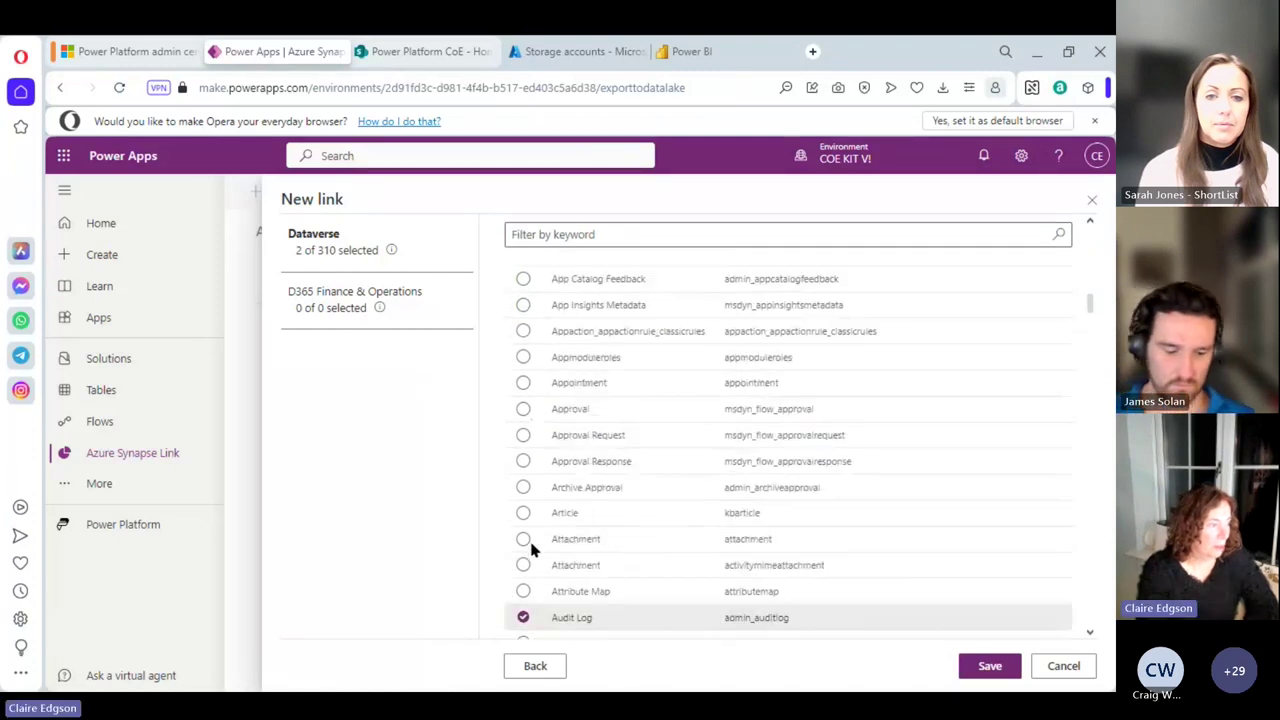
left_click(523, 519)
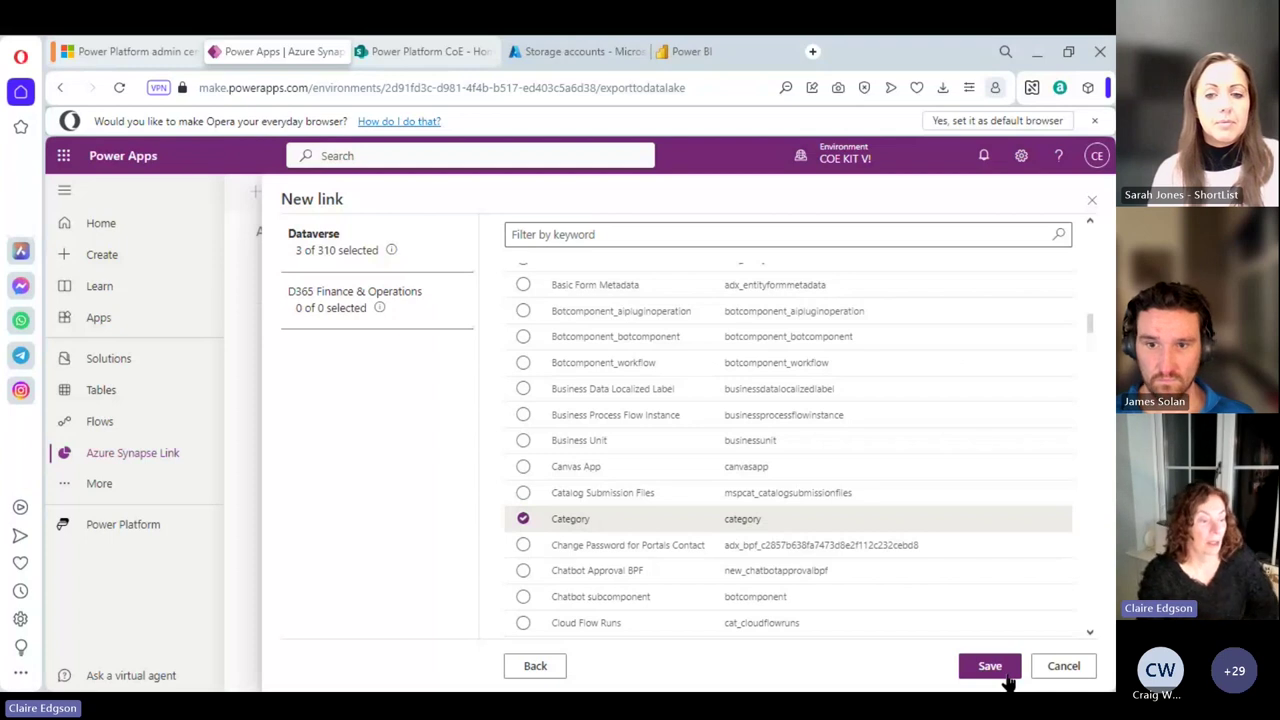
left_click(1005, 670)
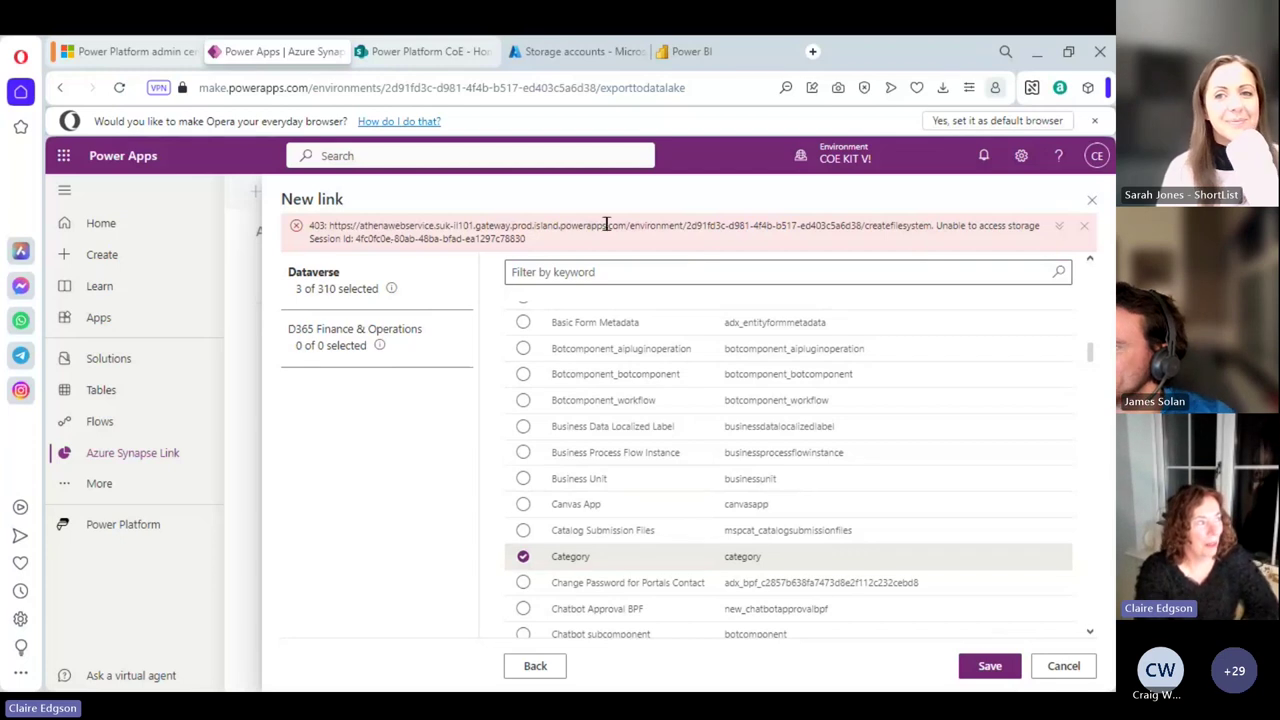
Step: Dismiss the storage access error and cancel the New link dialog
left_click(1085, 227)
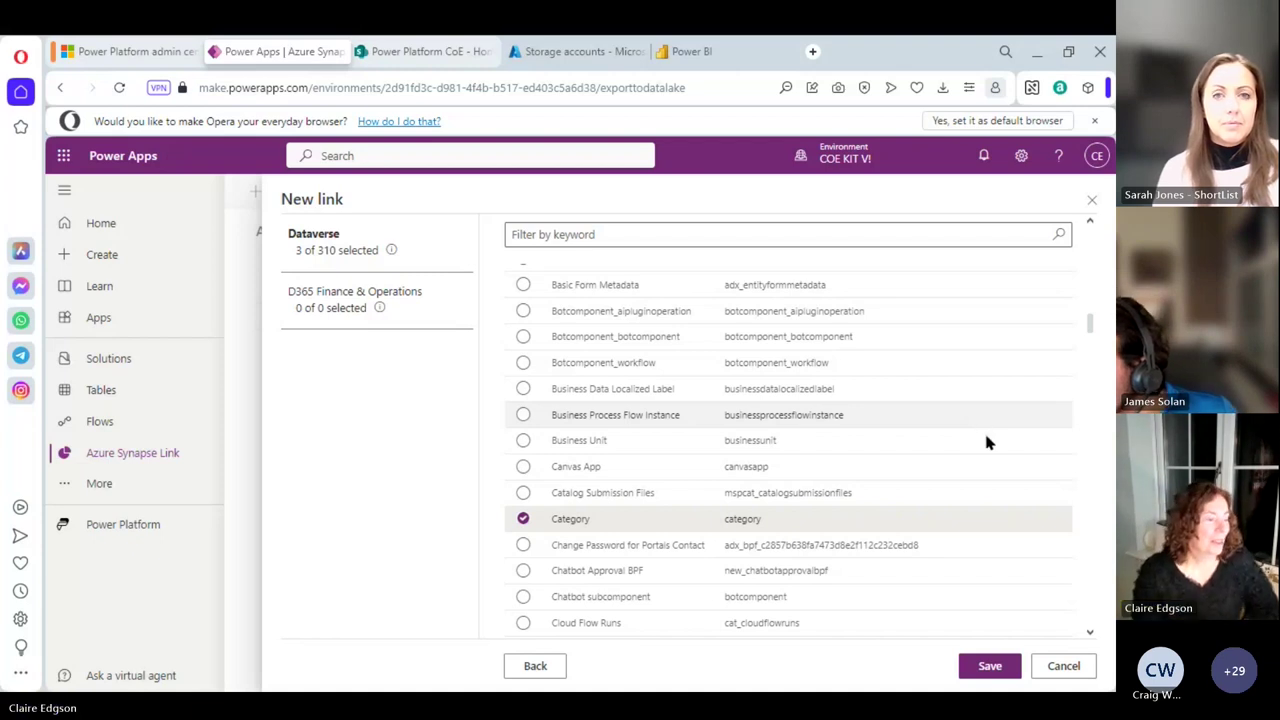
left_click(1070, 670)
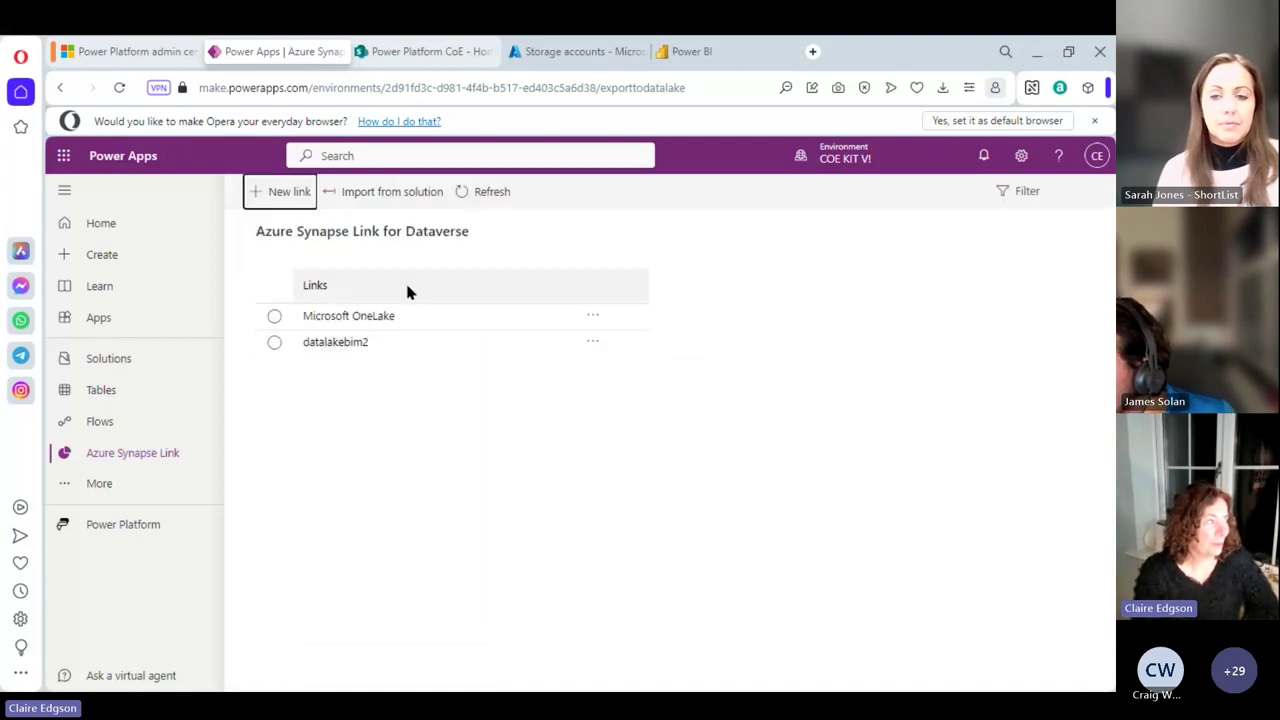
Step: Review the Microsoft OneLake link's synced tables and open its Manage tables panel, with 11 of 311 selected
left_click(358, 318)
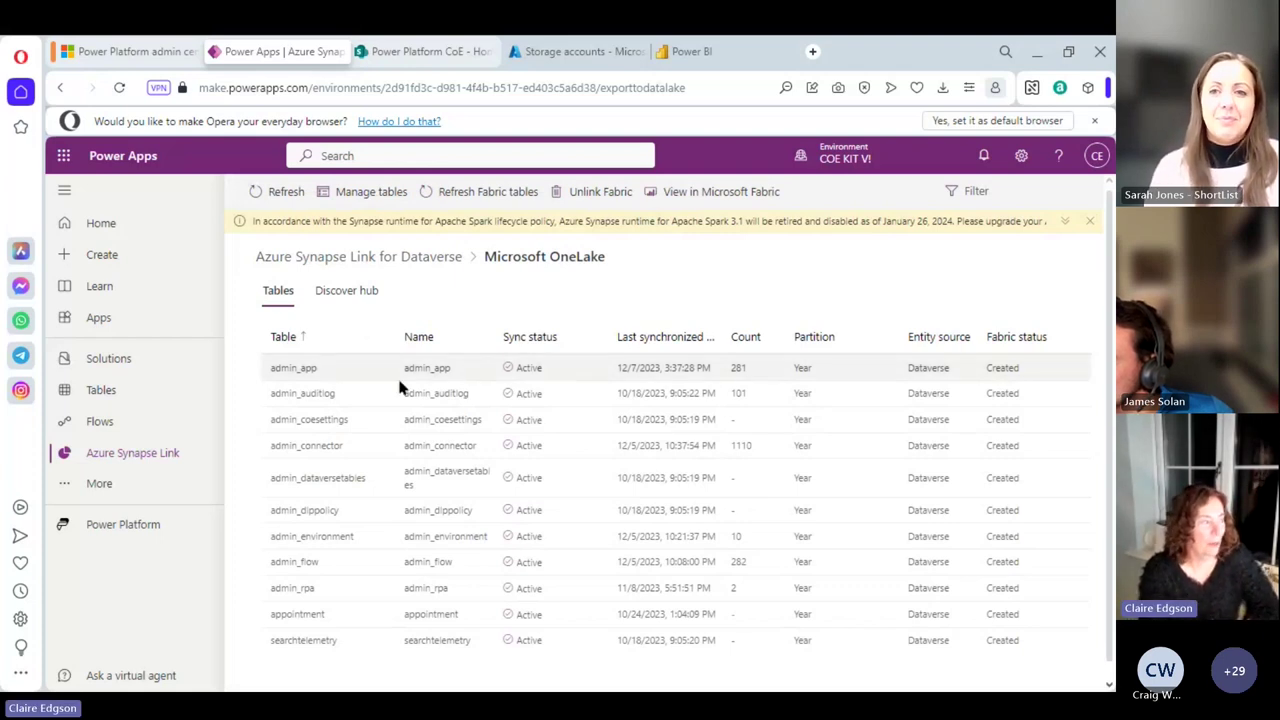
scroll(337, 423, "down", 1)
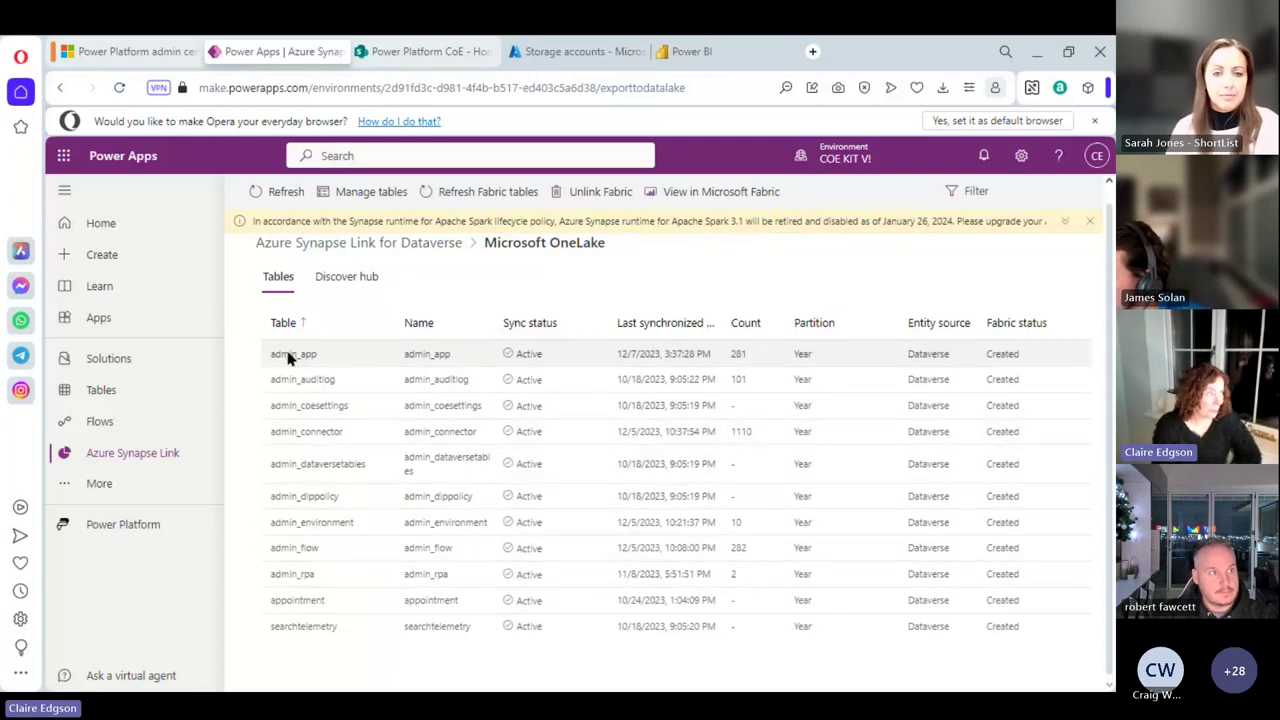
left_click(366, 191)
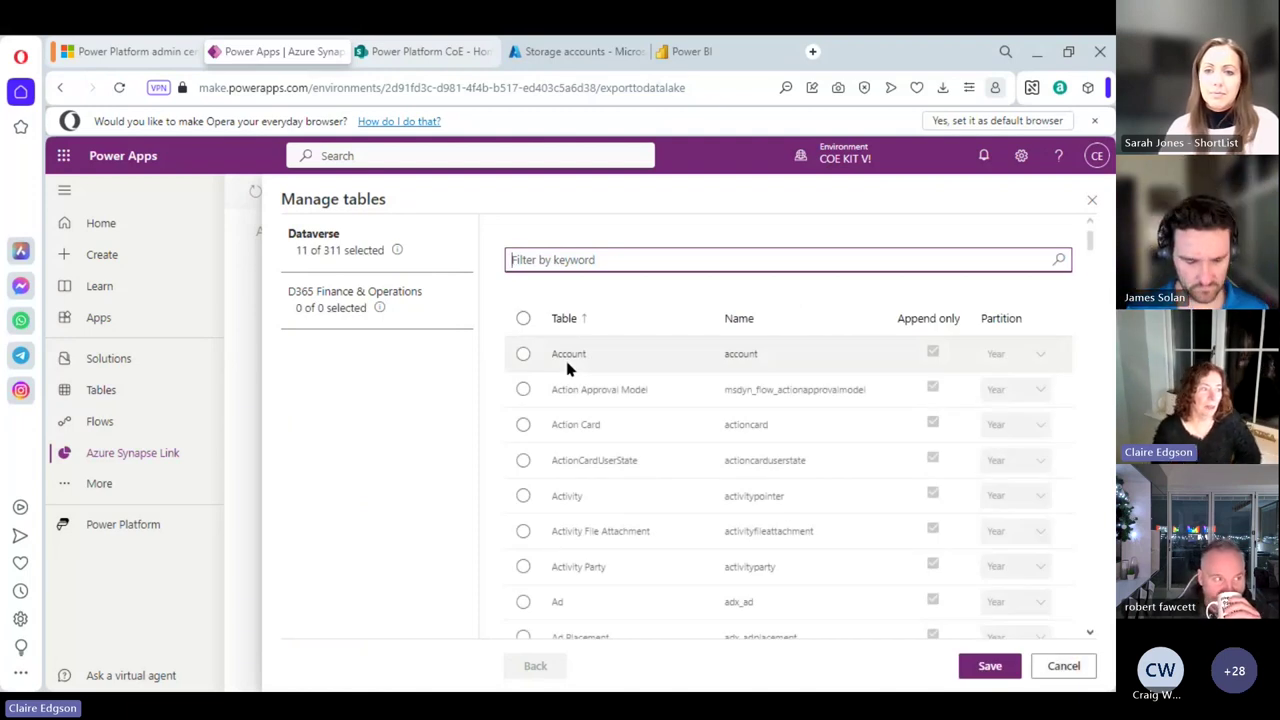
Step: Tick Action Approval Model in Manage tables, raising the selection to 12 of 311
left_click(522, 391)
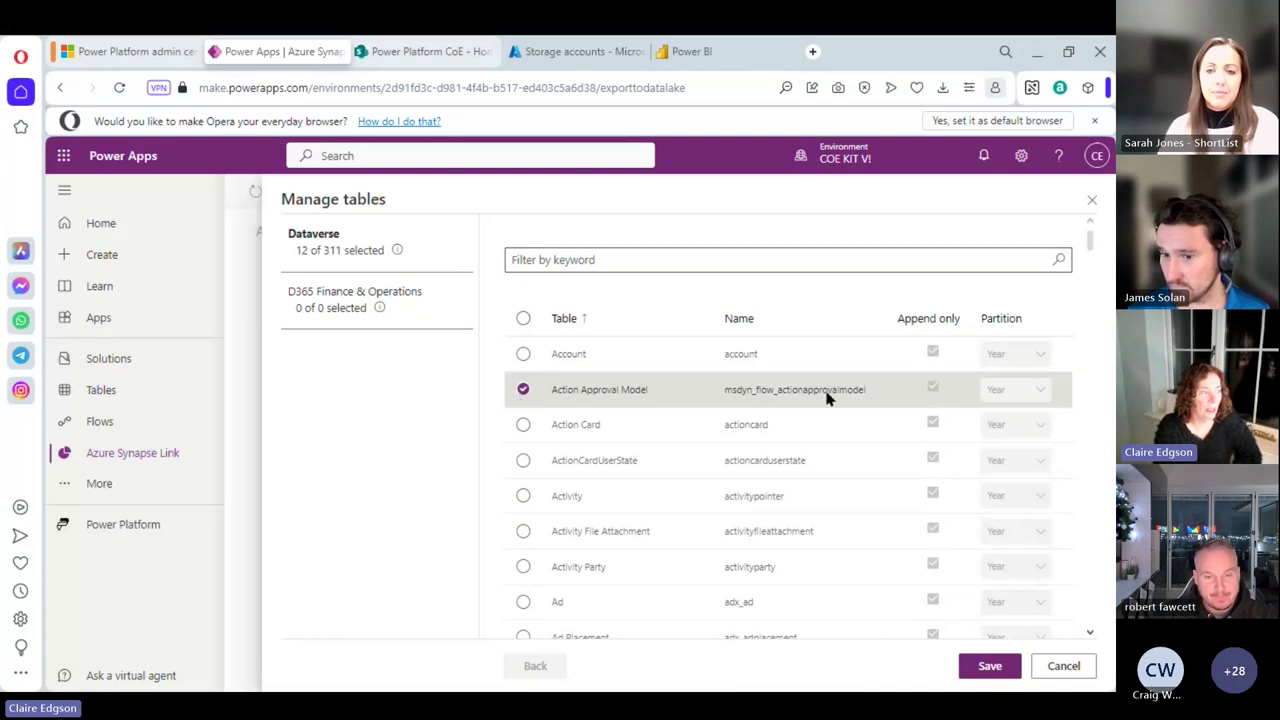
scroll(517, 406, "down", 5)
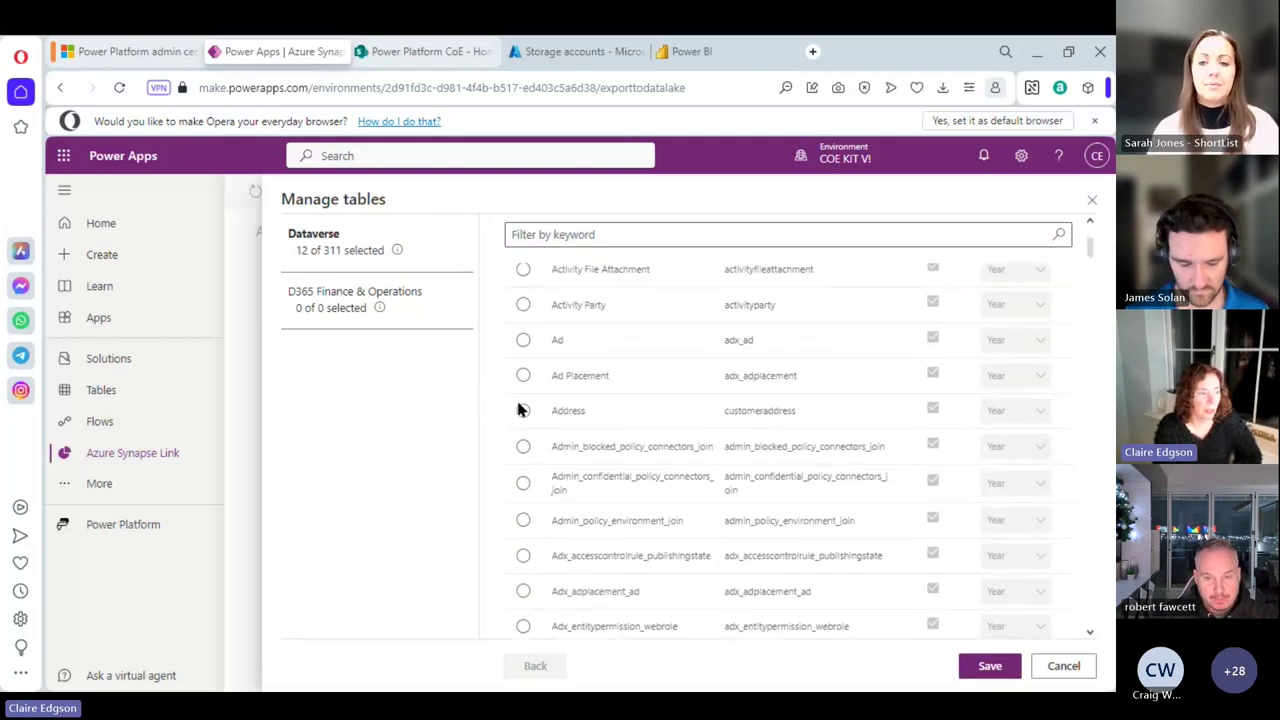
scroll(519, 413, "down", 5)
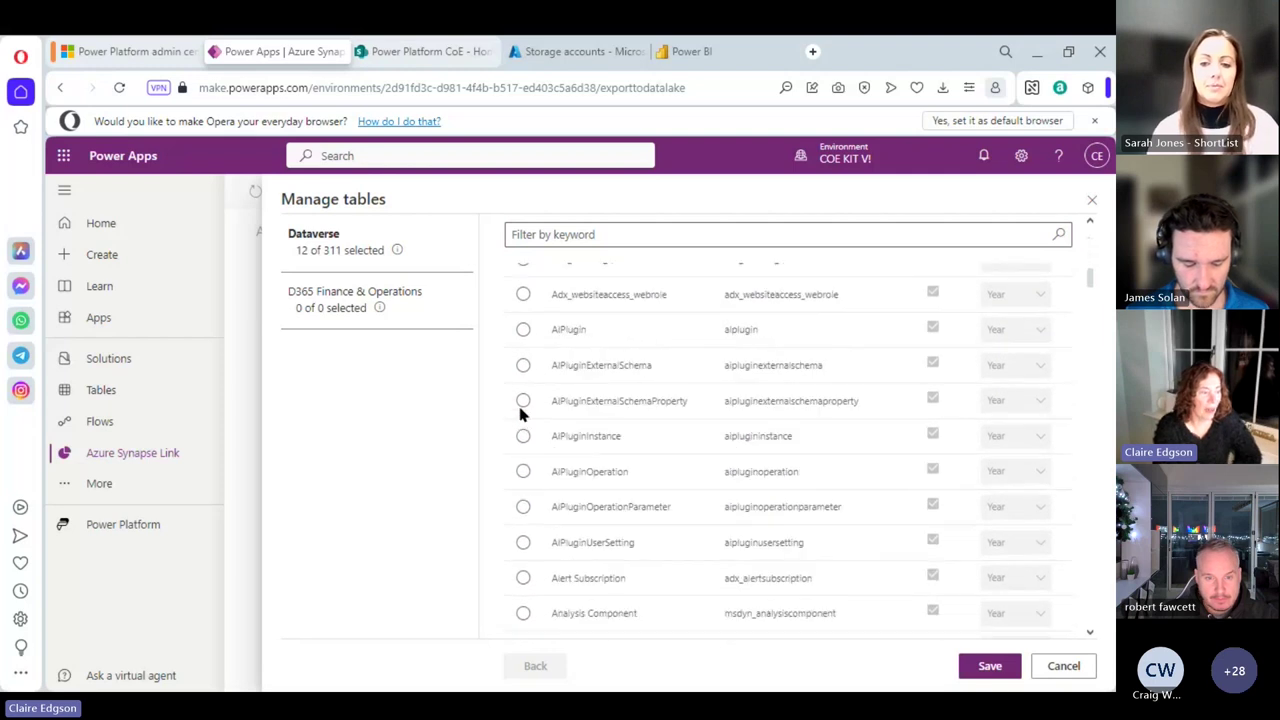
scroll(519, 413, "up", 5)
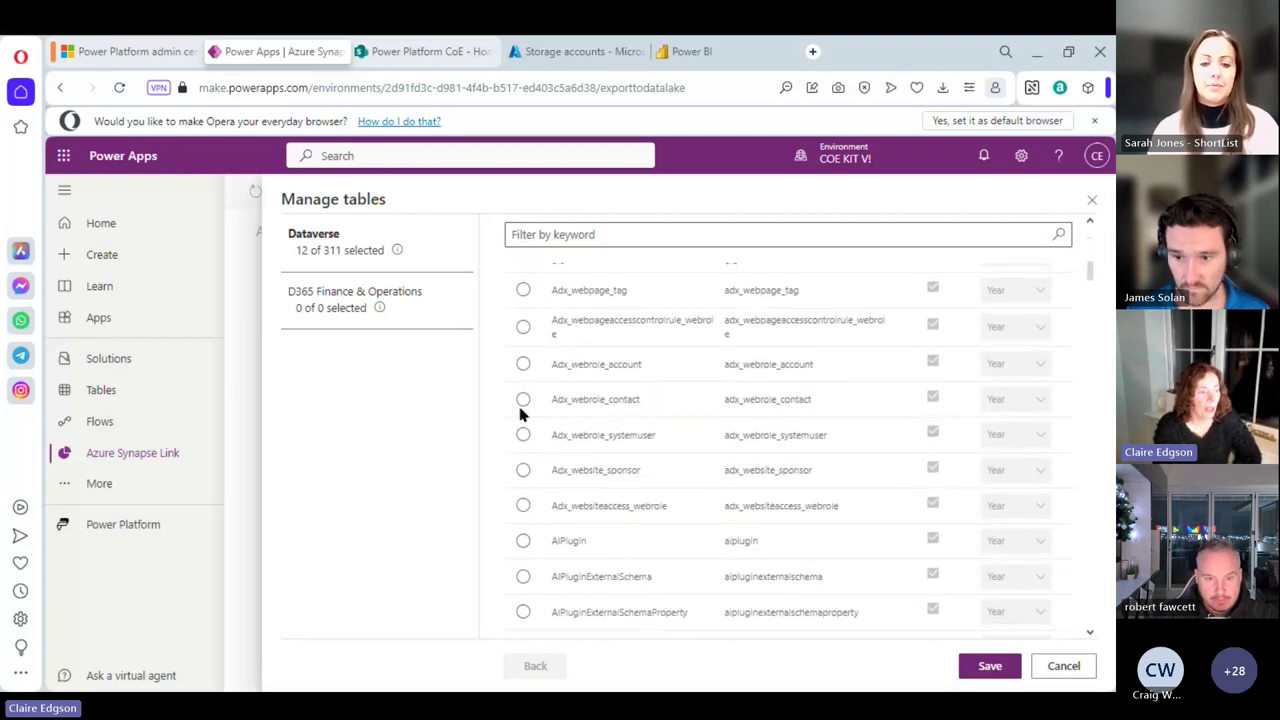
scroll(519, 413, "up", 5)
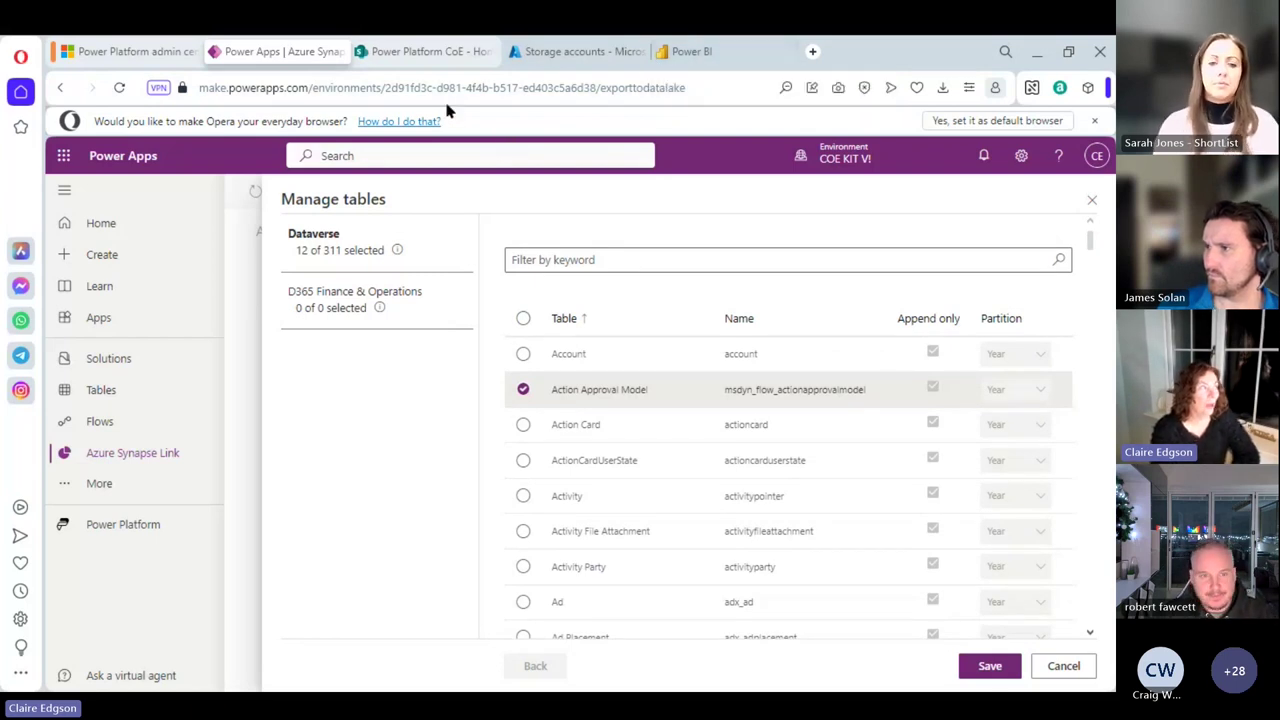
Step: In Power BI, discard the unfinished new connection and scroll through the existing Connections list
left_click(705, 51)
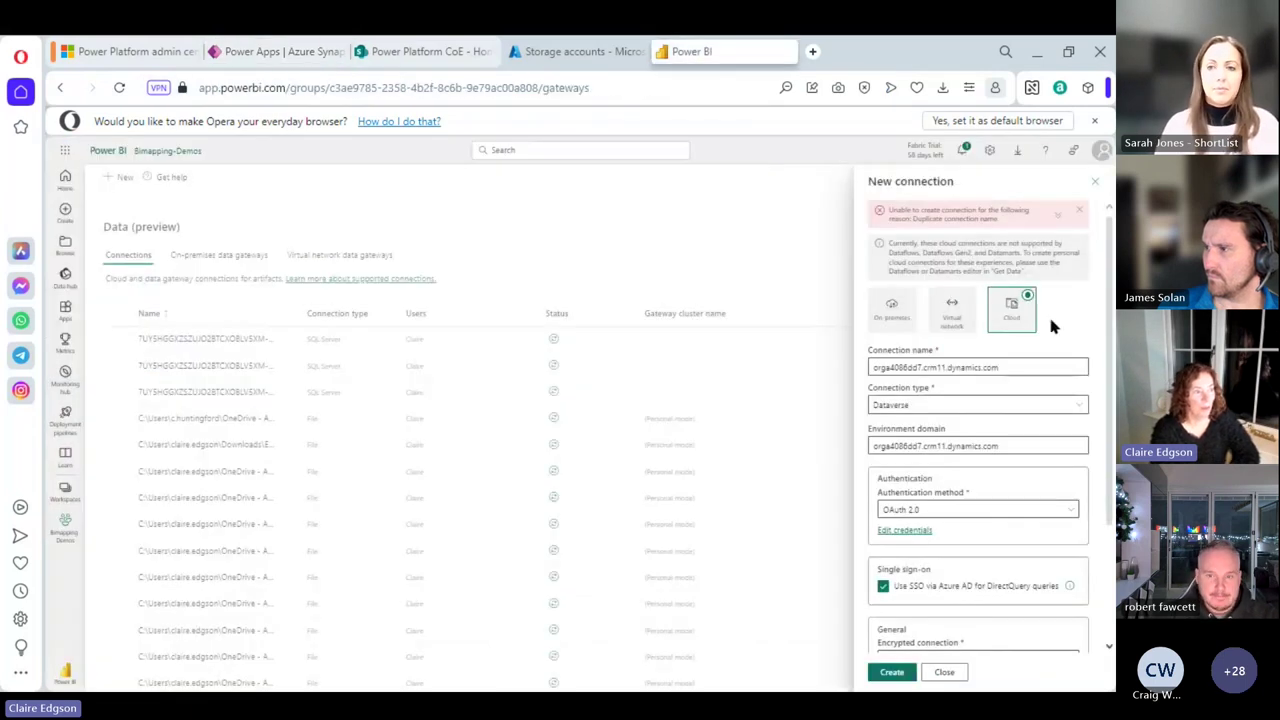
left_click(1096, 182)
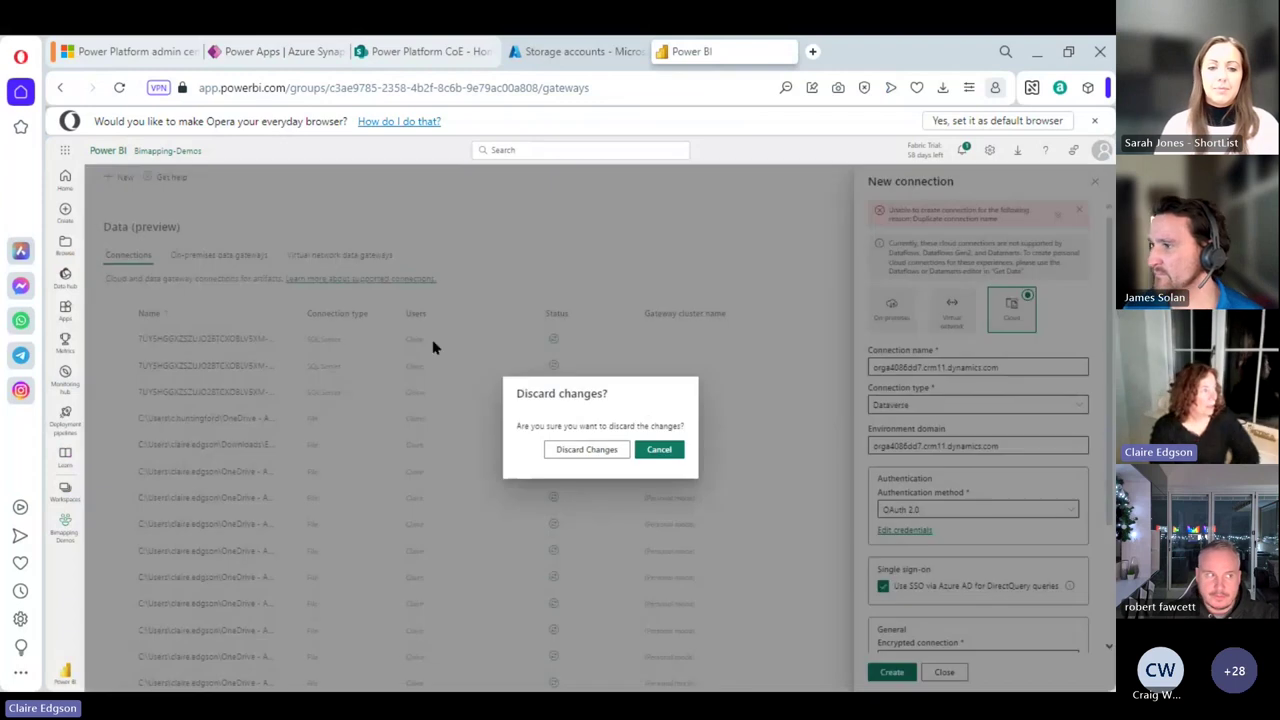
left_click(605, 455)
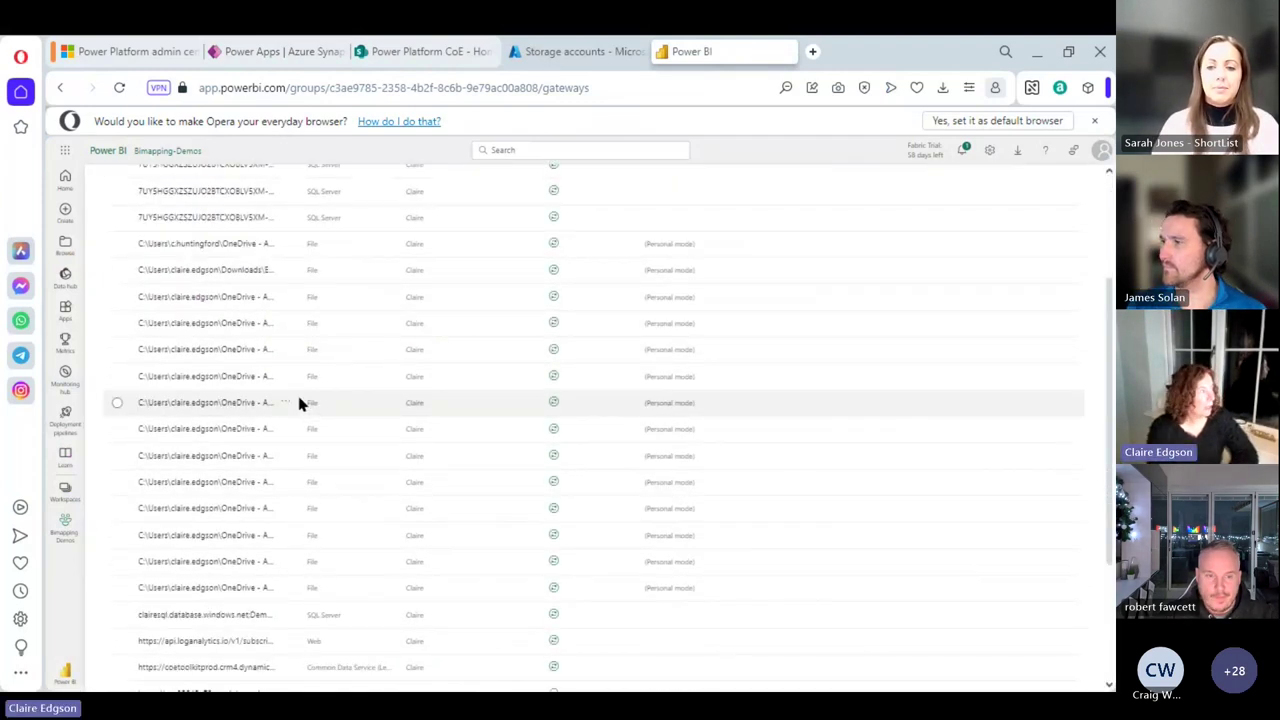
scroll(216, 415, "down", 5)
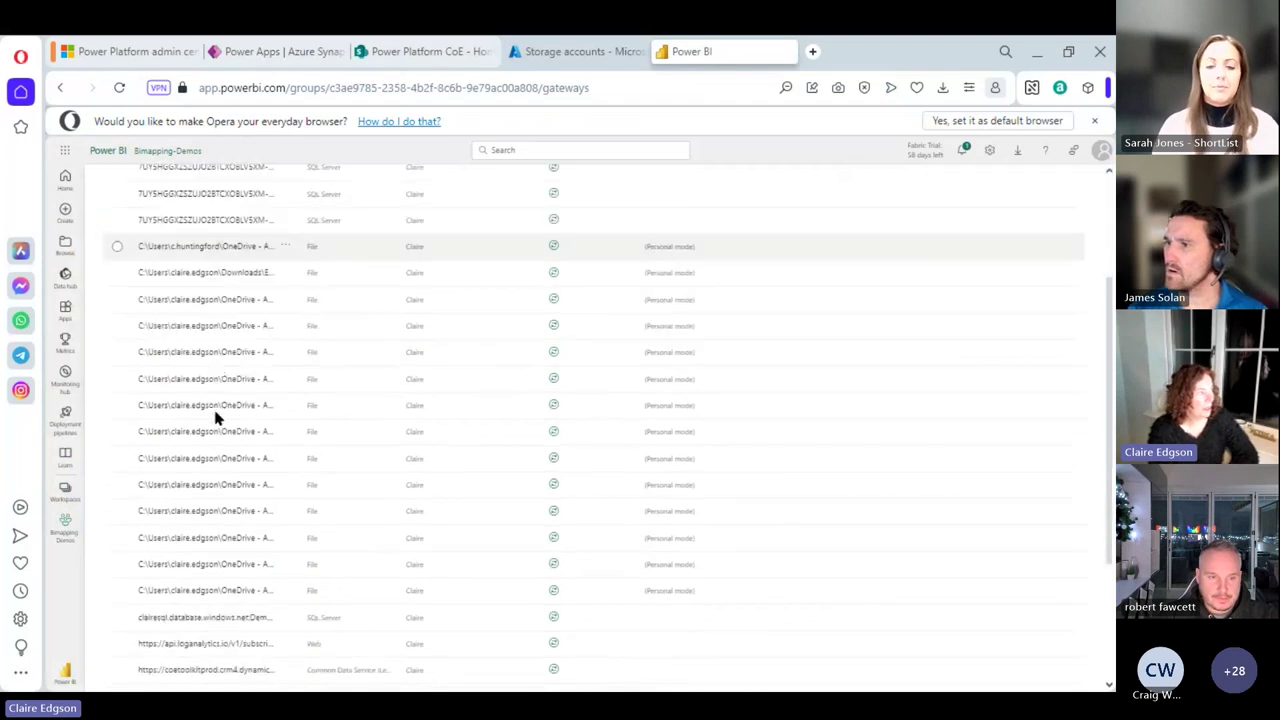
scroll(220, 416, "down", 2)
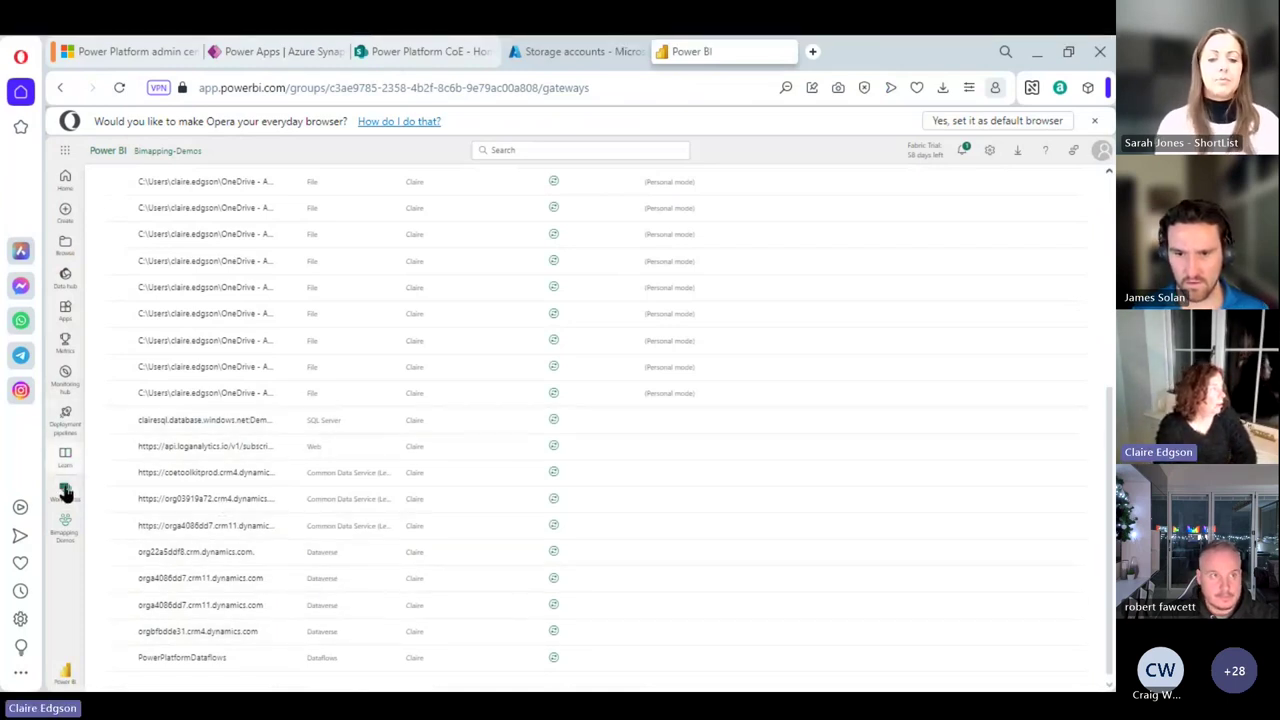
Step: Open the Bimapping-Demos workspace and then the dataverse_coekitv semantic model's details
left_click(57, 534)
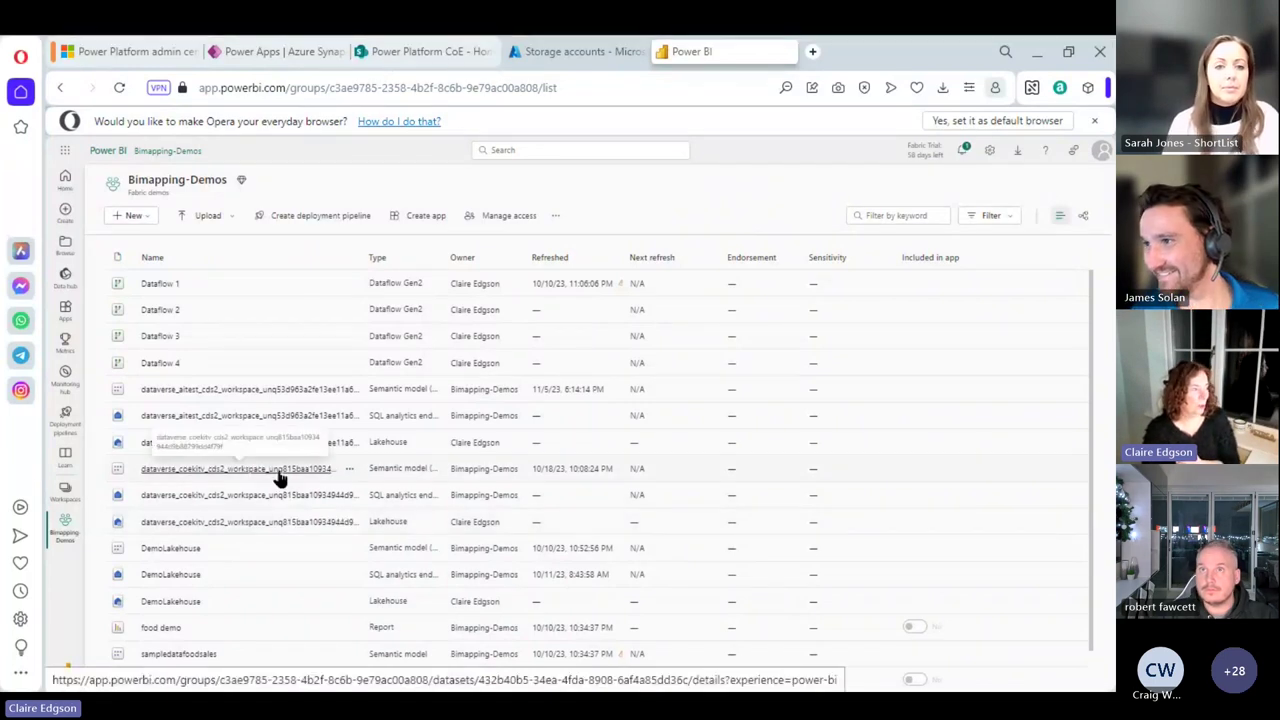
left_click(280, 477)
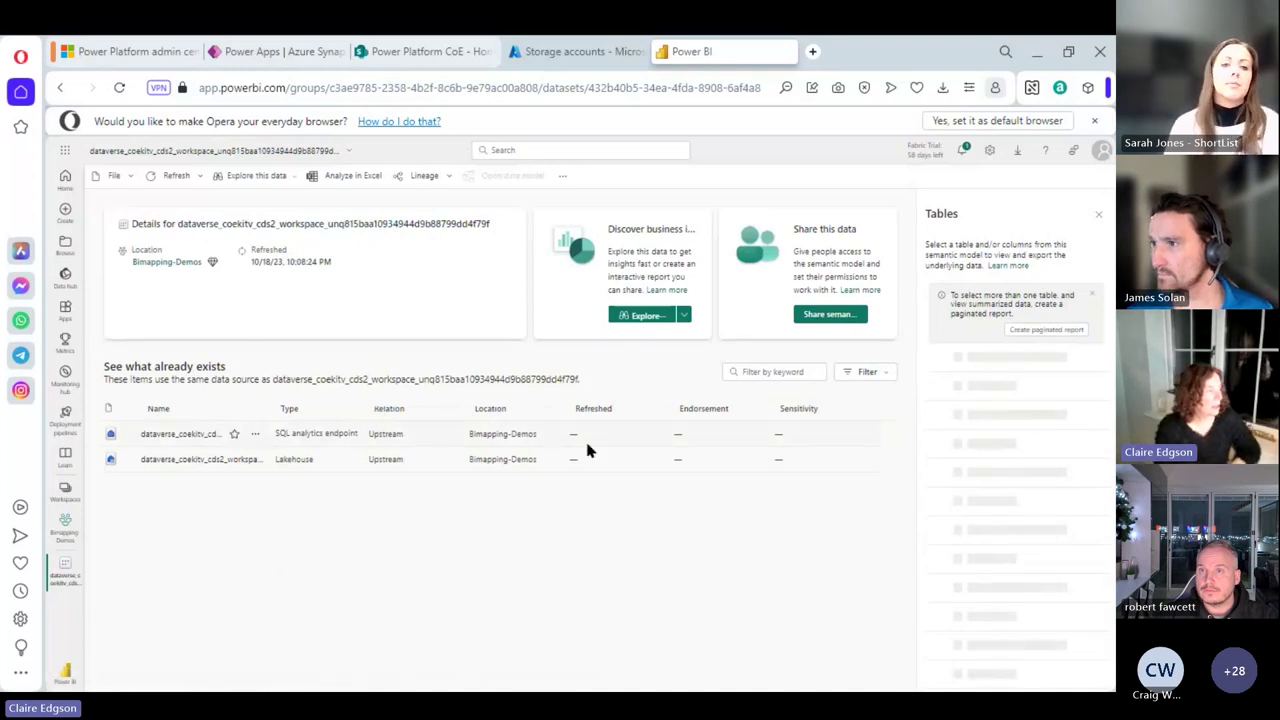
Step: Browse the related lakehouse and SQL endpoint, copy the SQL connection string, and open the semantic model's details
left_click(181, 462)
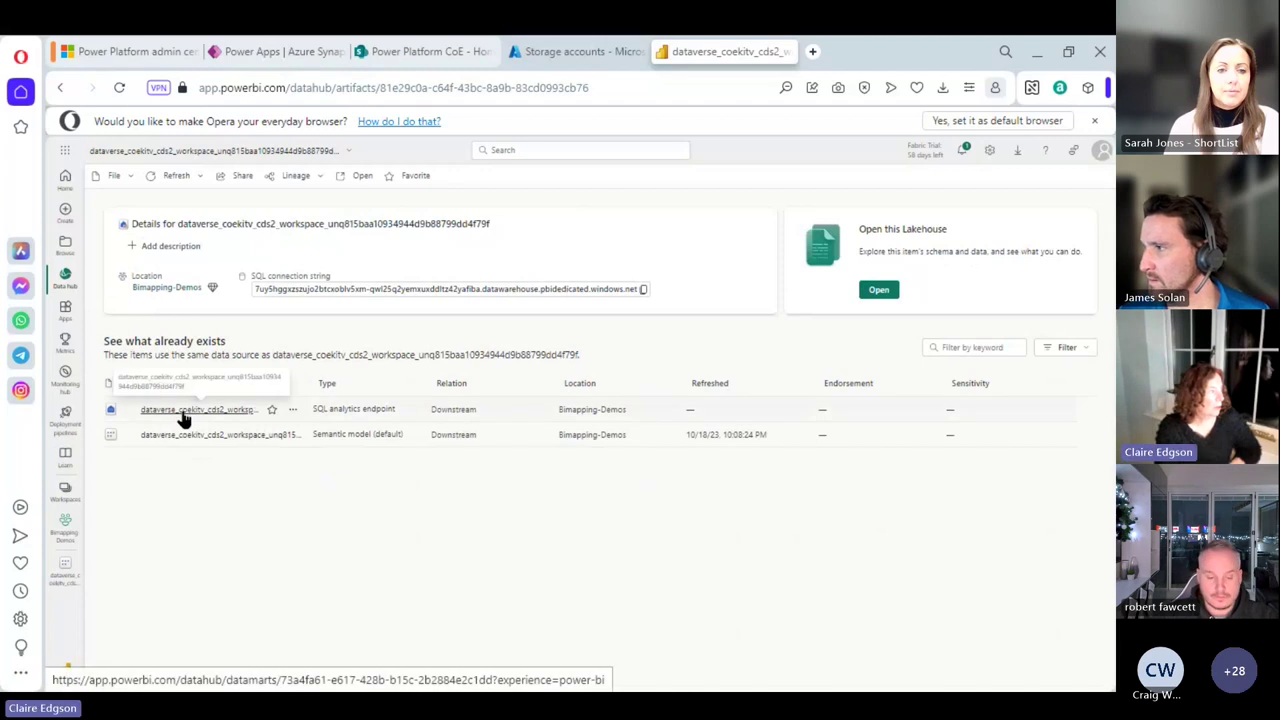
left_click(183, 418)
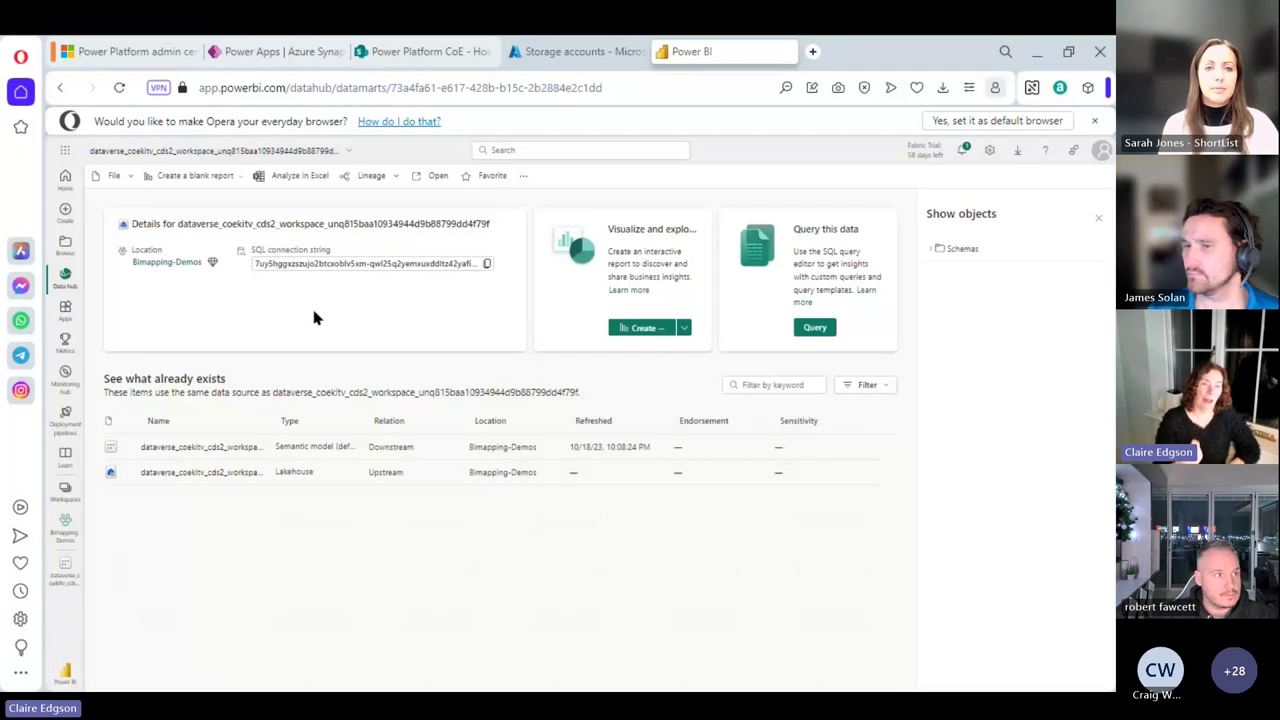
left_click(485, 265)
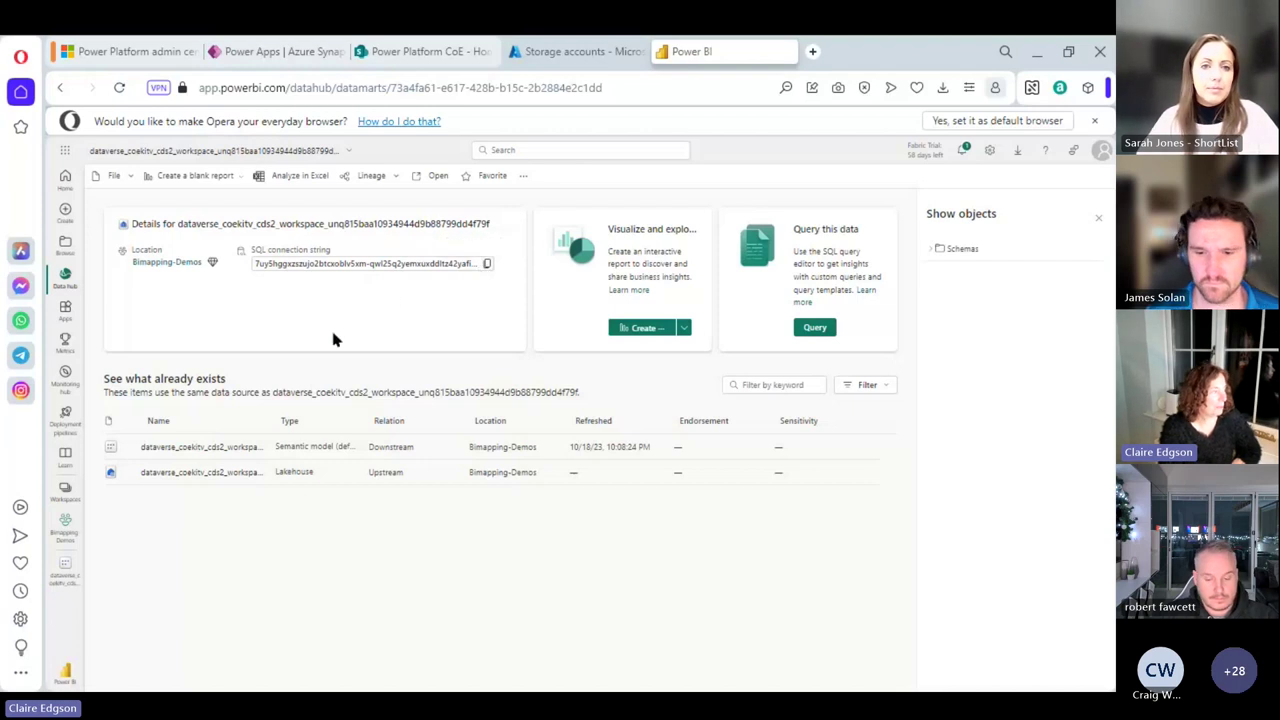
left_click(198, 450)
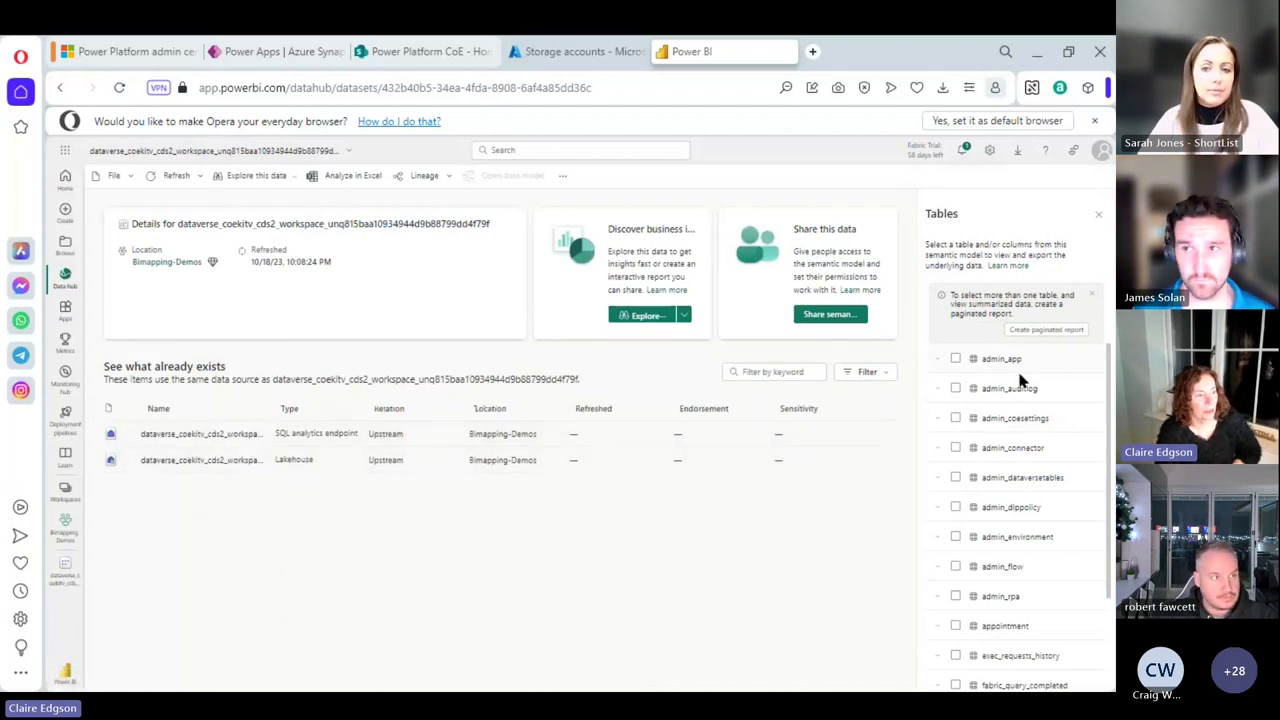
Step: Inspect the admin_app table's columns, then create a blank paginated report from the dataverse coekitv model
scroll(1005, 440, "down", 2)
scroll(975, 432, "up", 2)
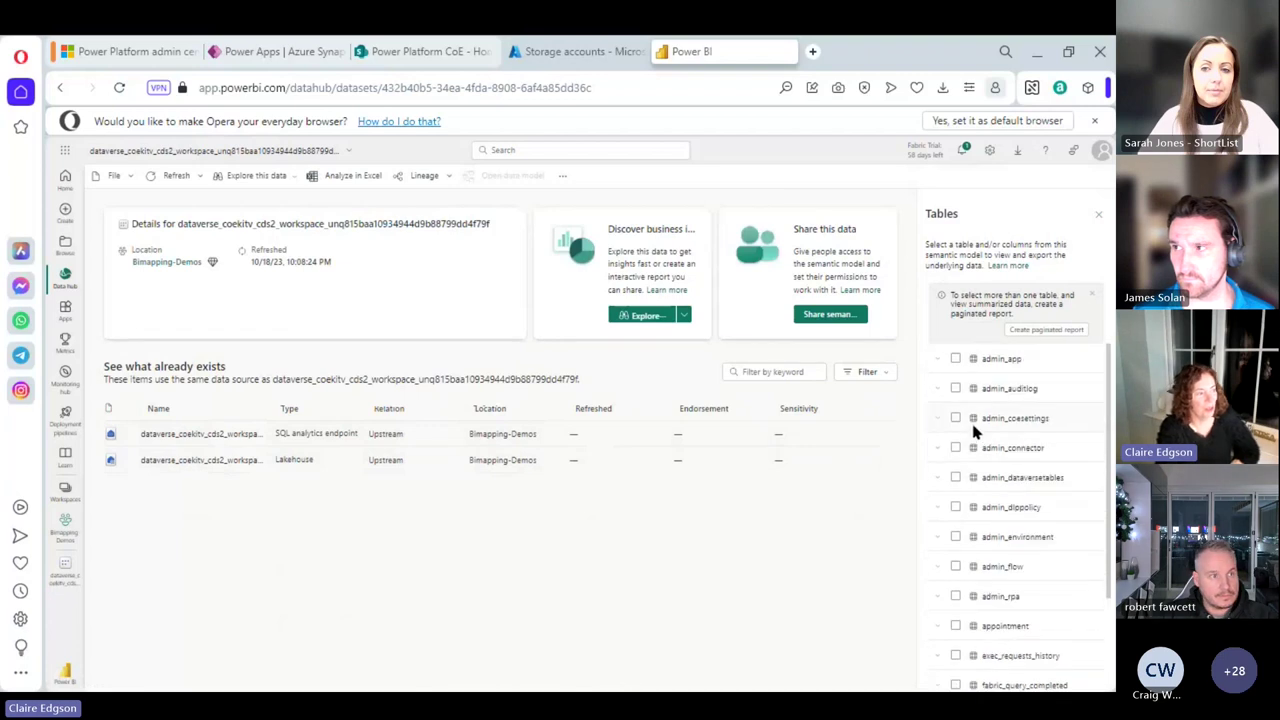
left_click(936, 362)
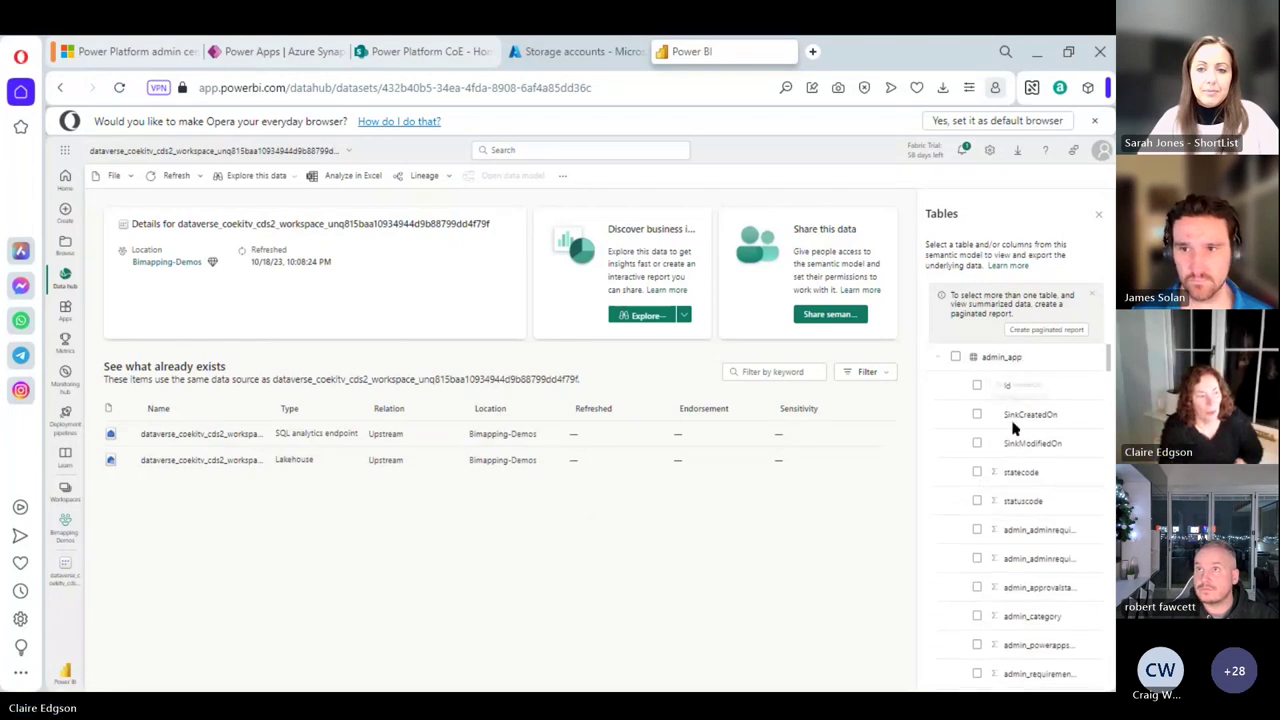
scroll(1010, 440, "down", 5)
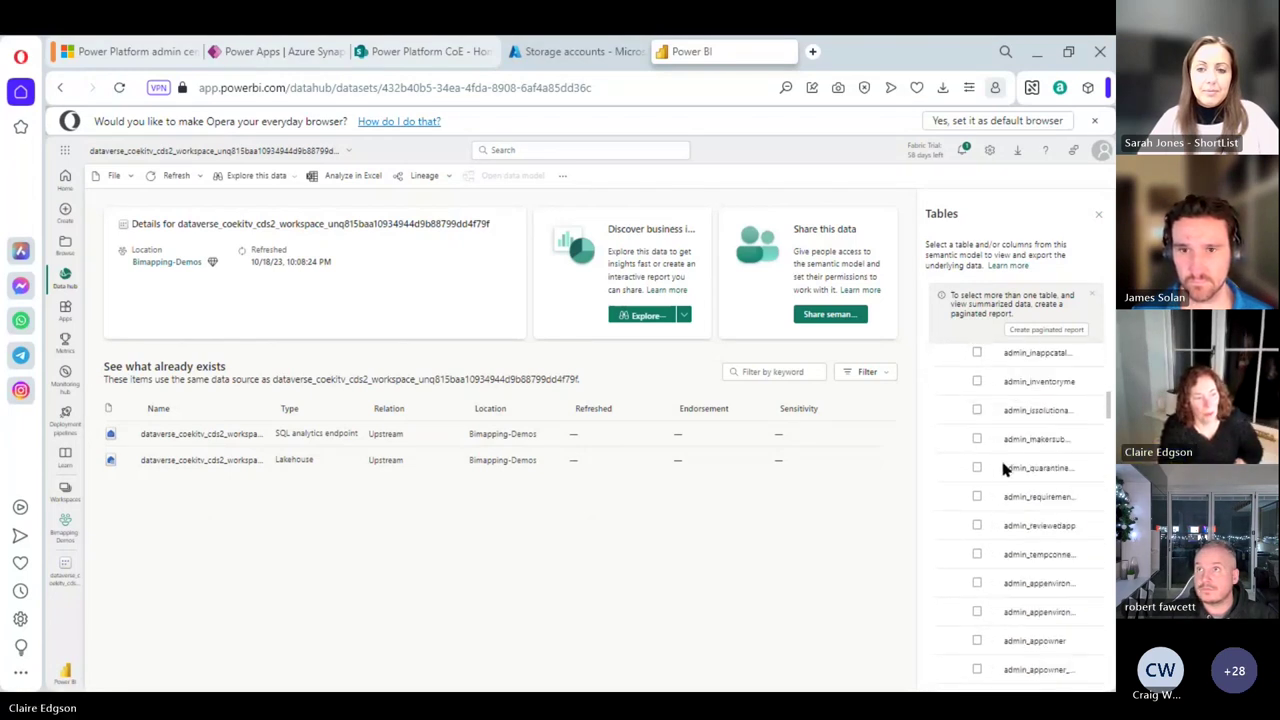
scroll(989, 494, "down", 5)
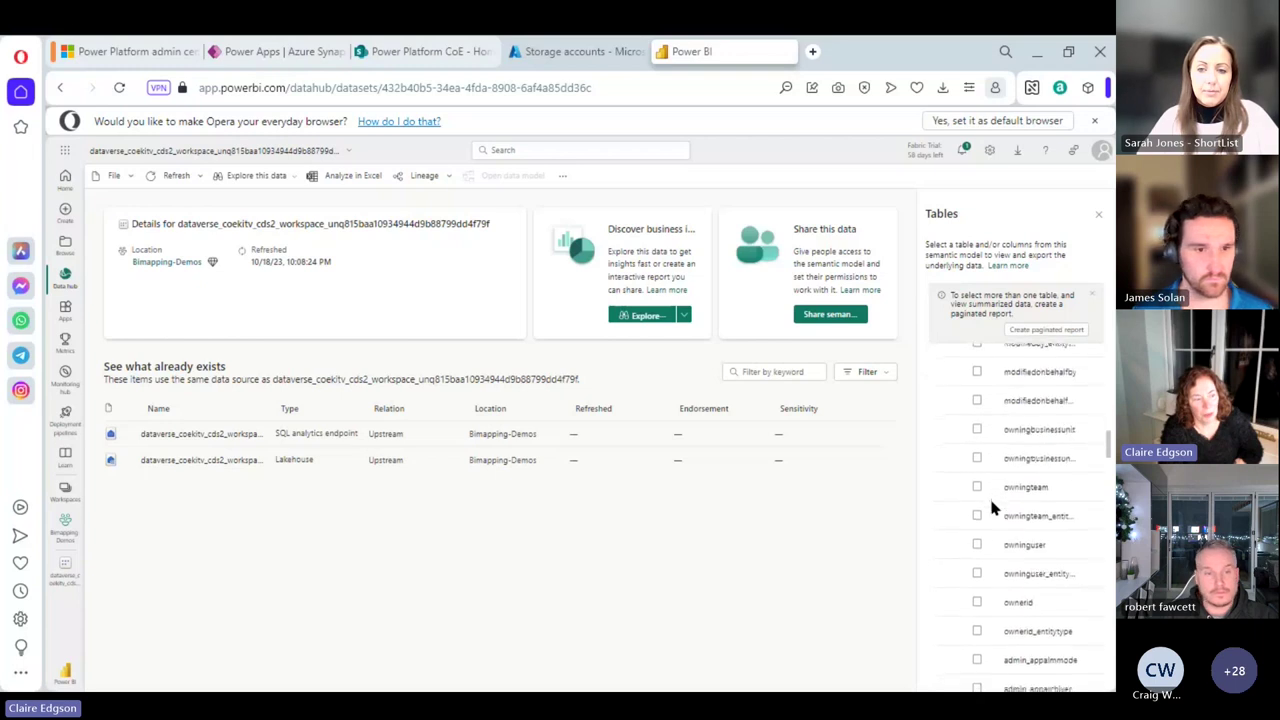
scroll(979, 491, "up", 10)
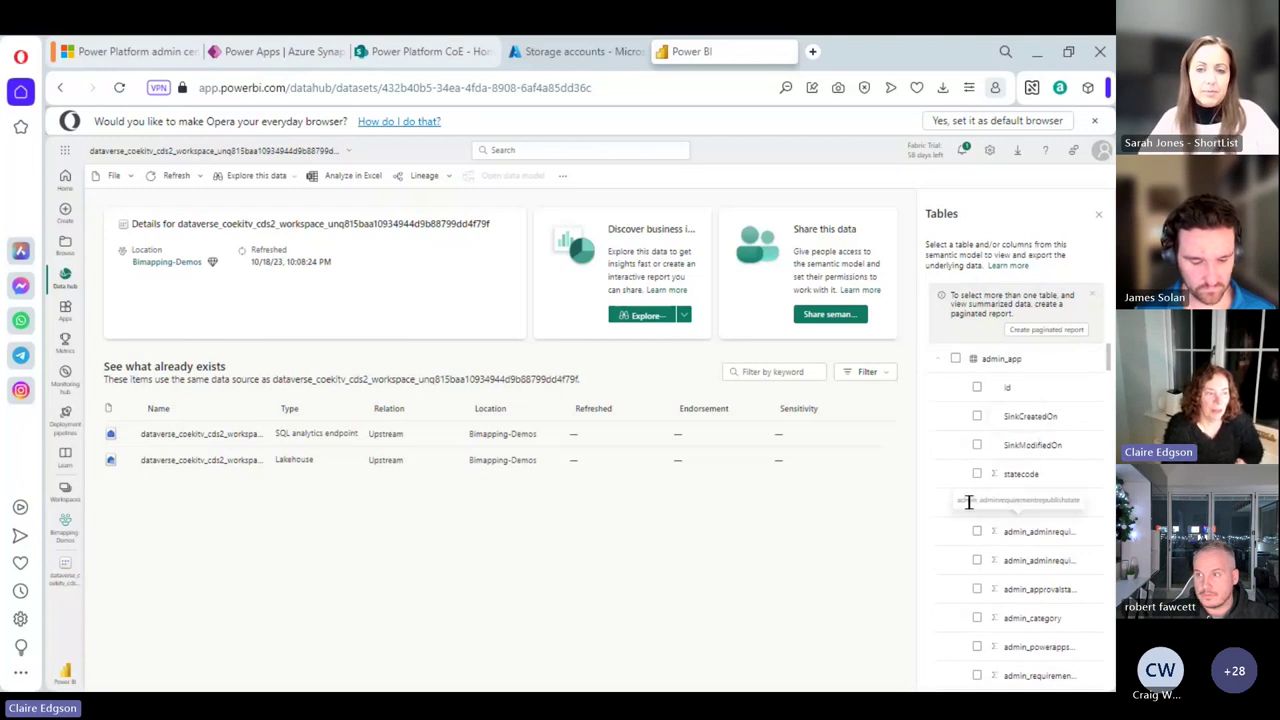
scroll(977, 503, "down", 8)
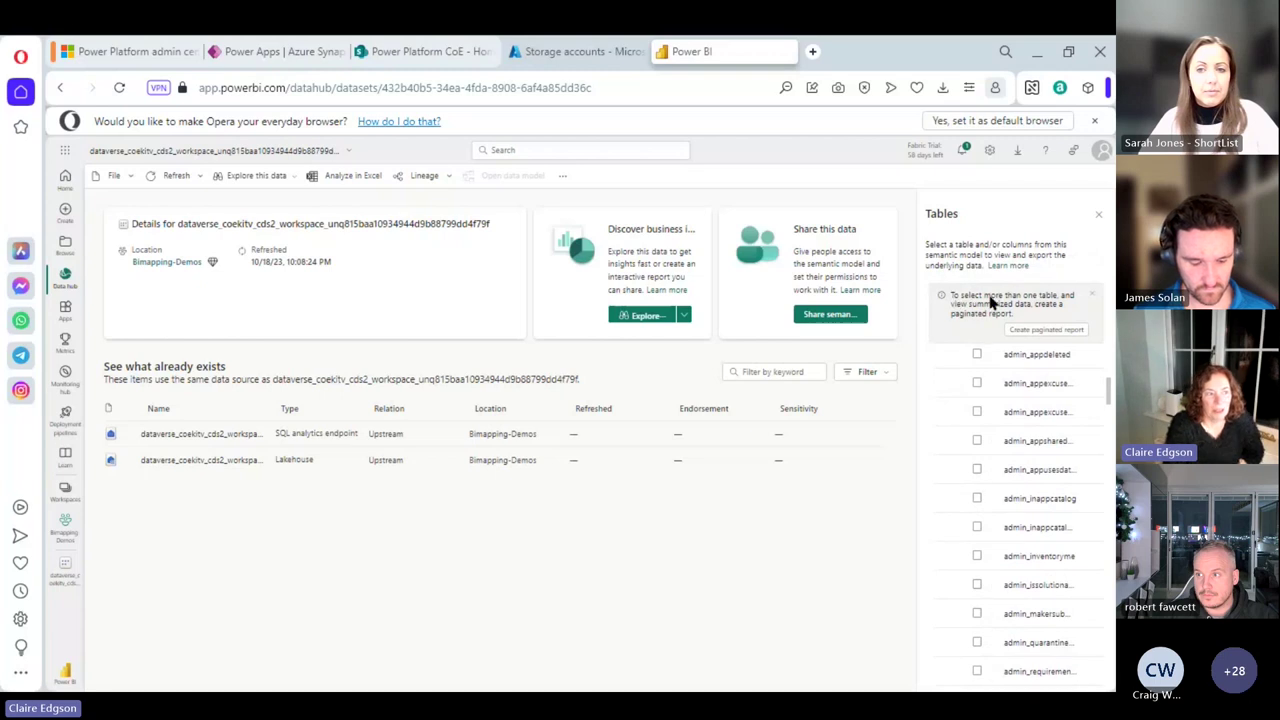
left_click(1037, 333)
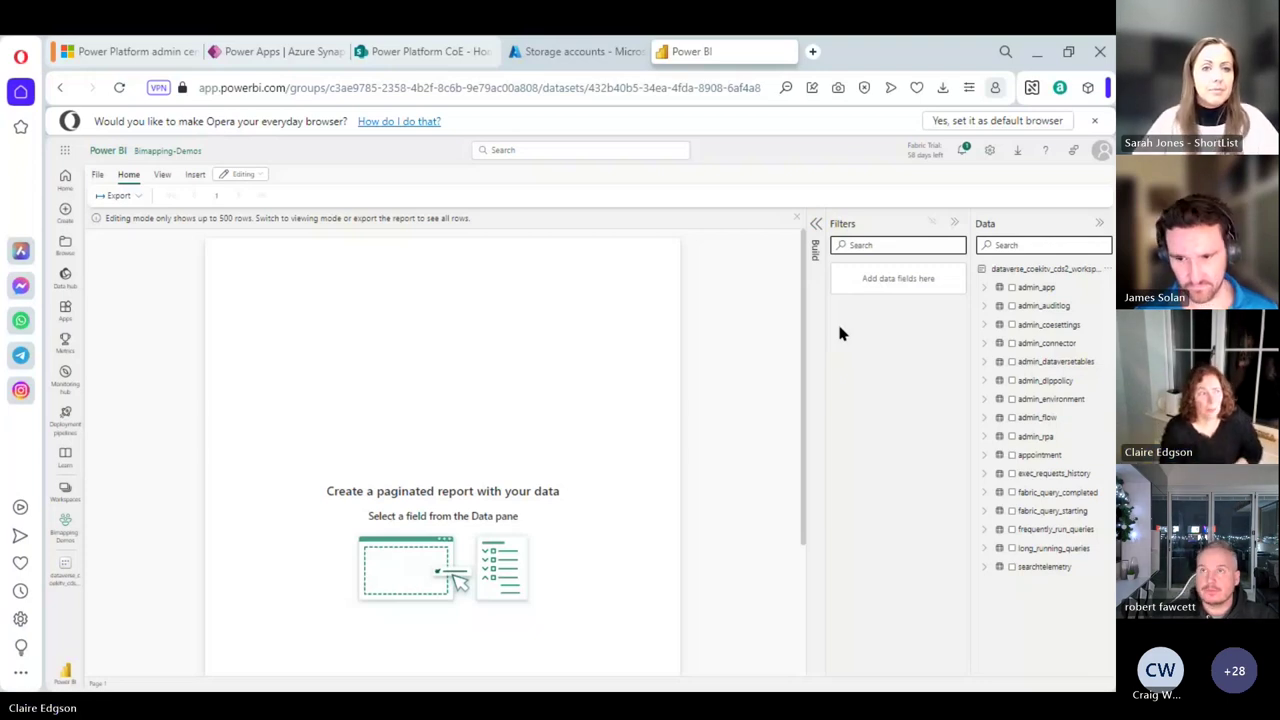
Step: Add all admin_app fields to the paginated report as a table and dismiss the summarized data tip
left_click(815, 224)
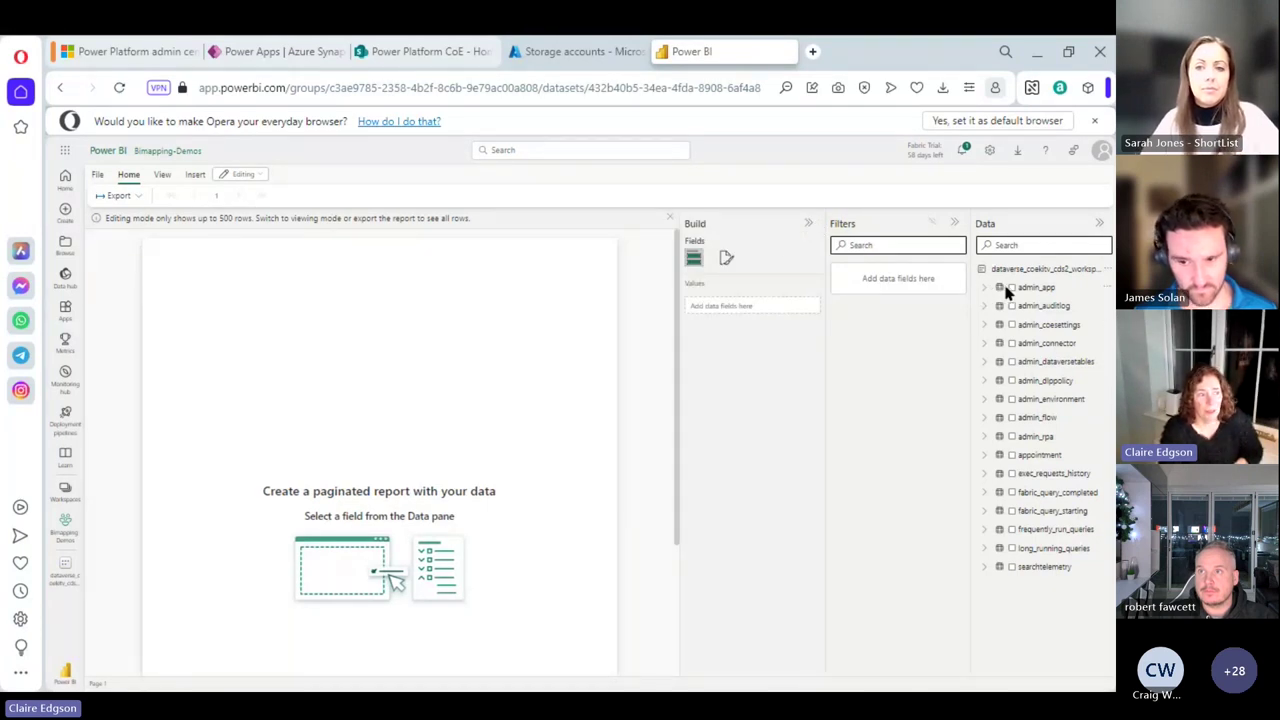
left_click(983, 362)
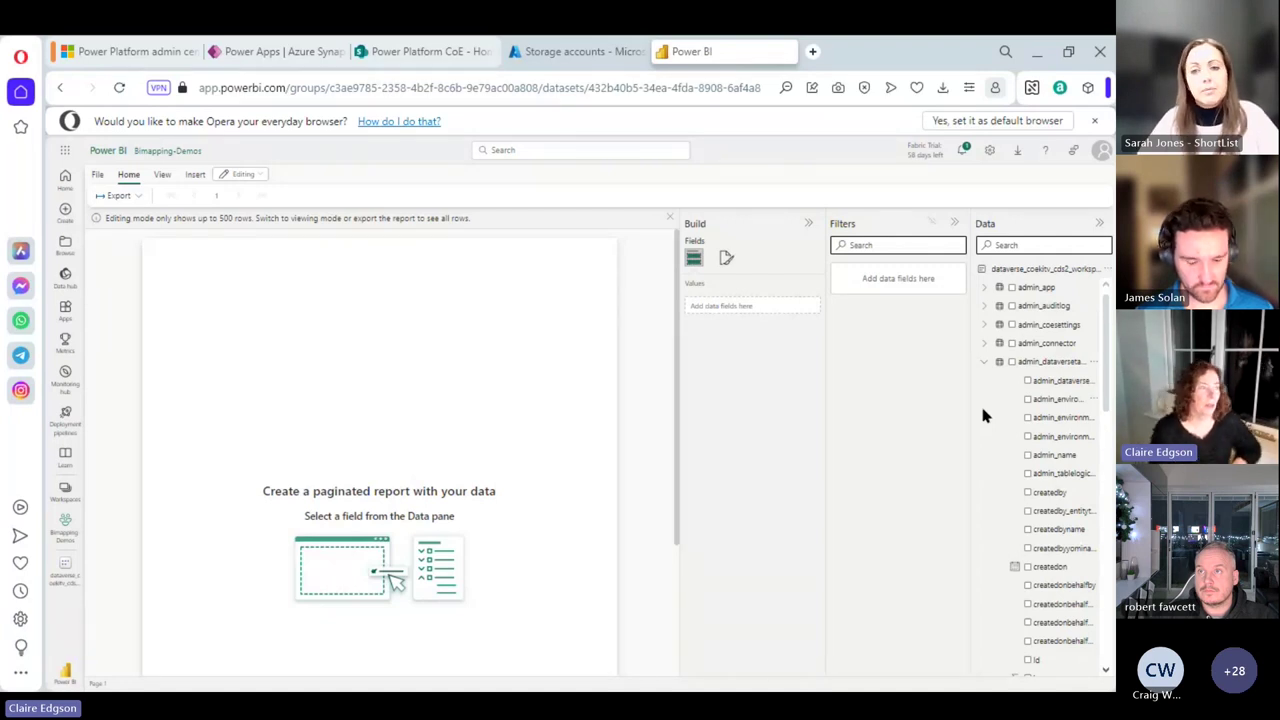
left_click(1011, 323)
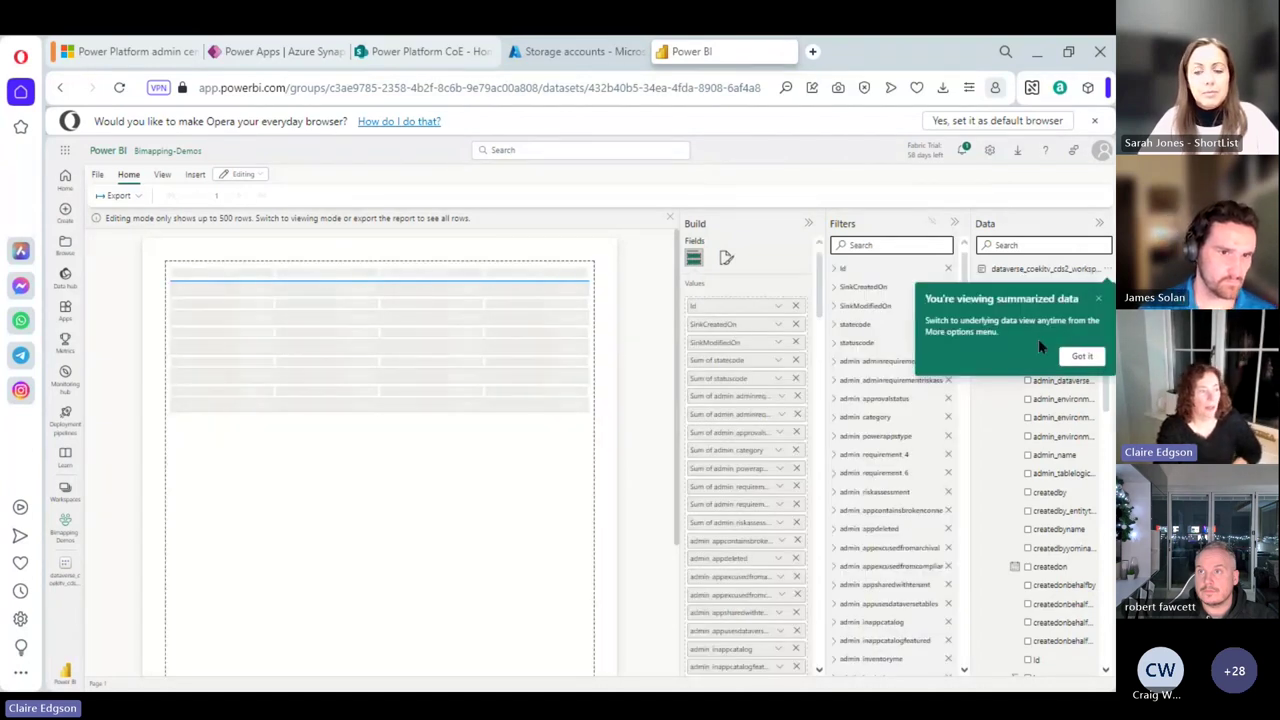
left_click(1098, 299)
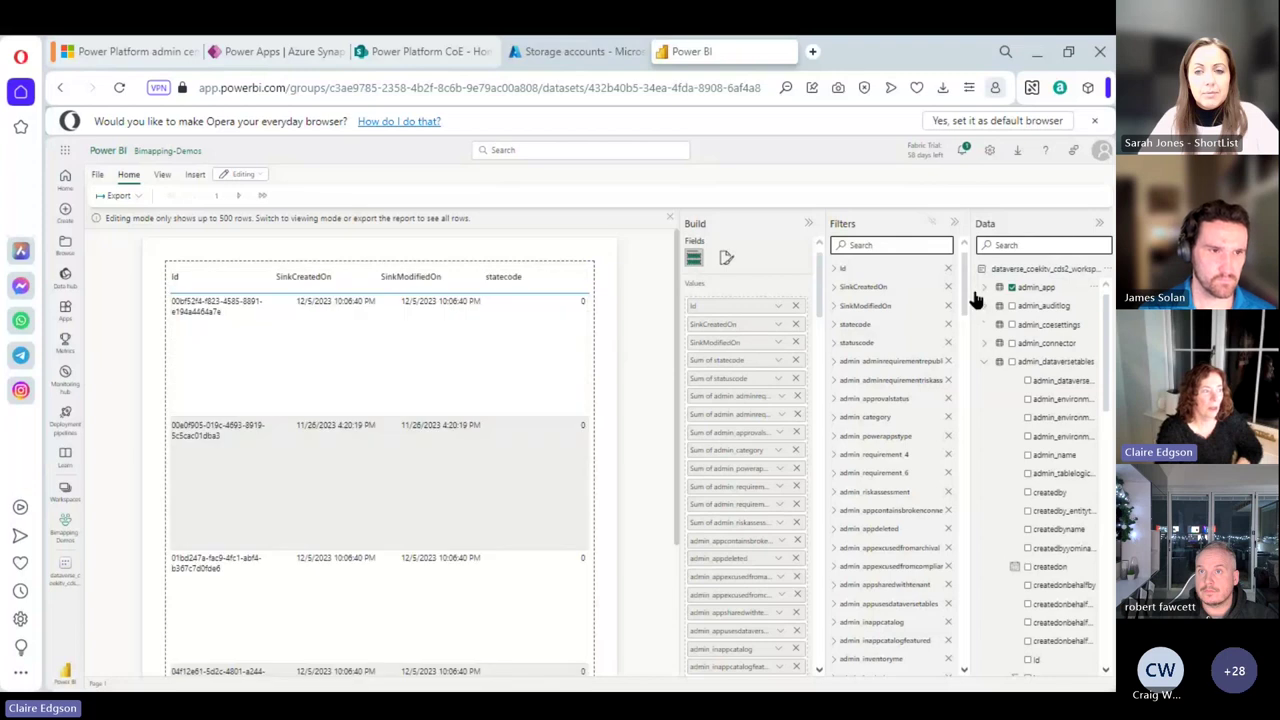
Step: Show the admin_app fields in use in the report, then return to Power Apps
left_click(984, 288)
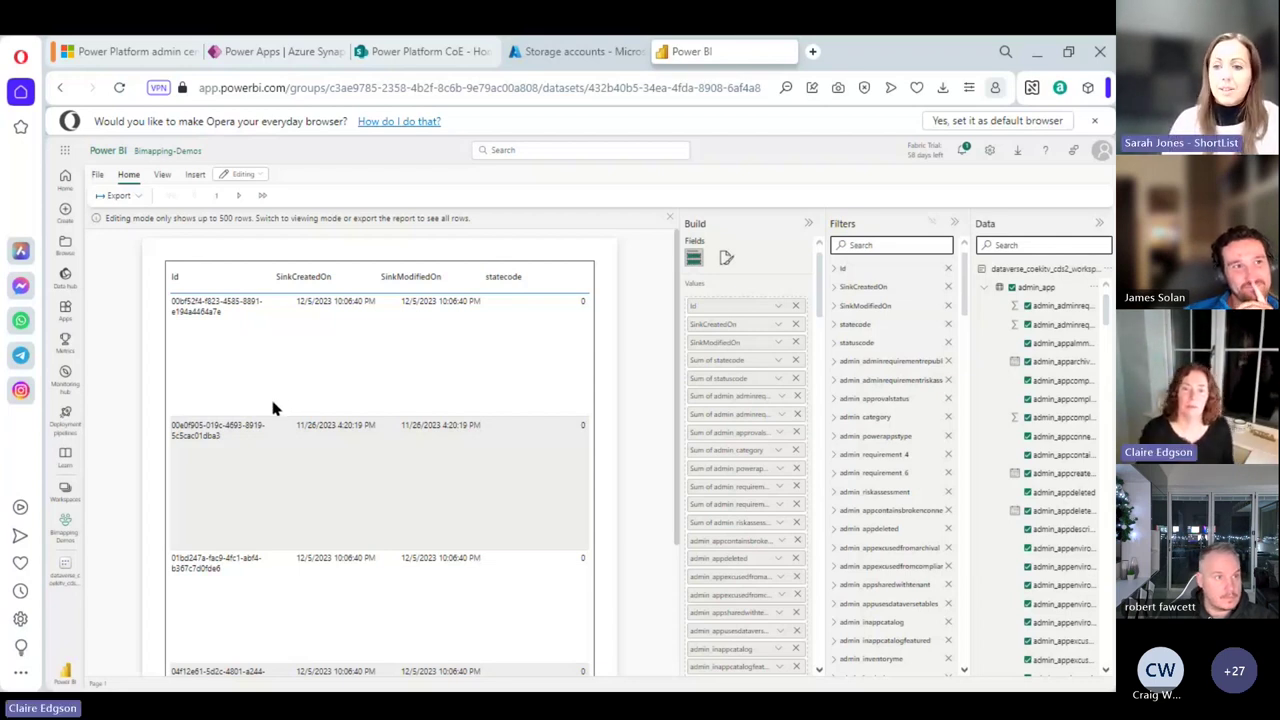
left_click(268, 48)
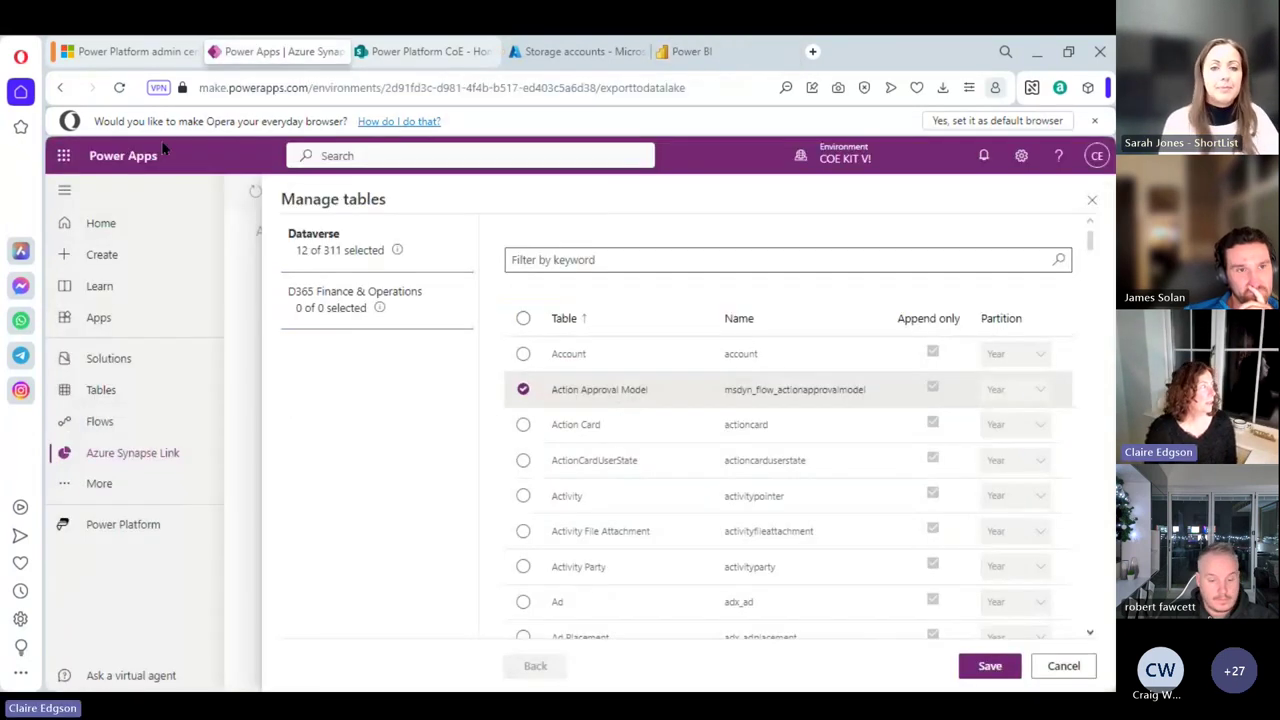
Step: Go to Power Apps' Create your app page and scroll down to the SQL card
left_click(75, 262)
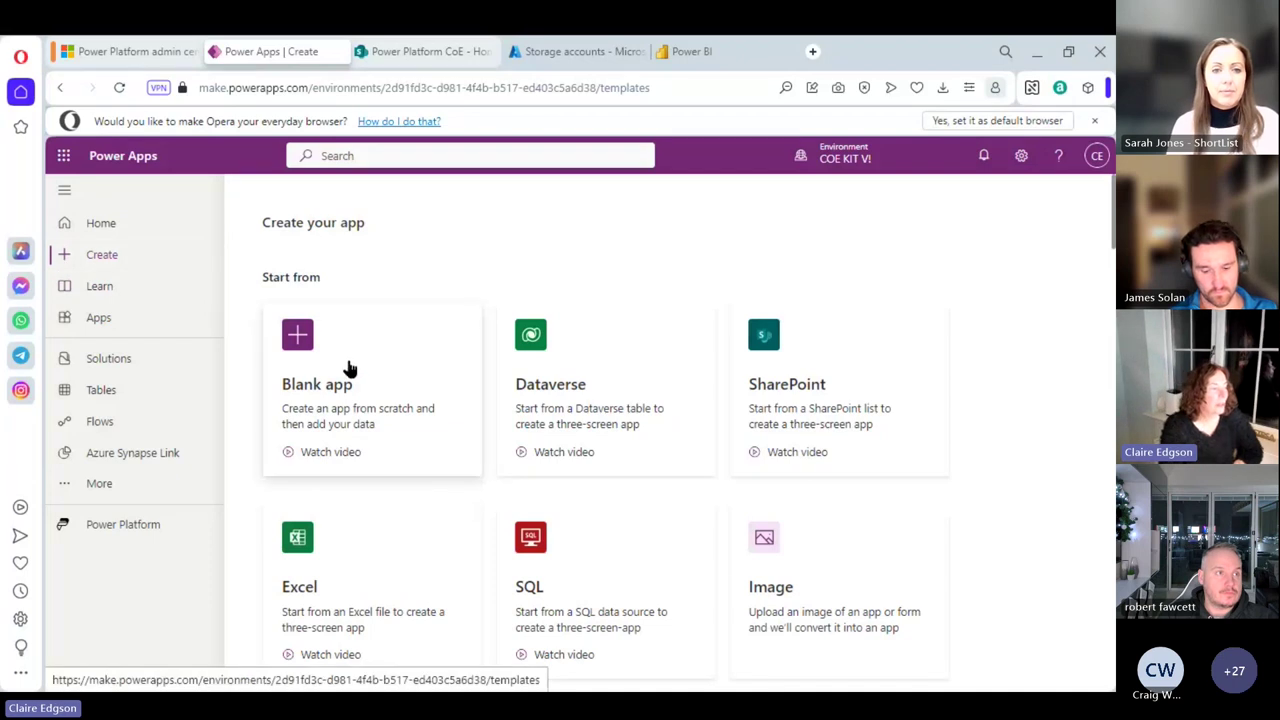
scroll(350, 368, "down", 3)
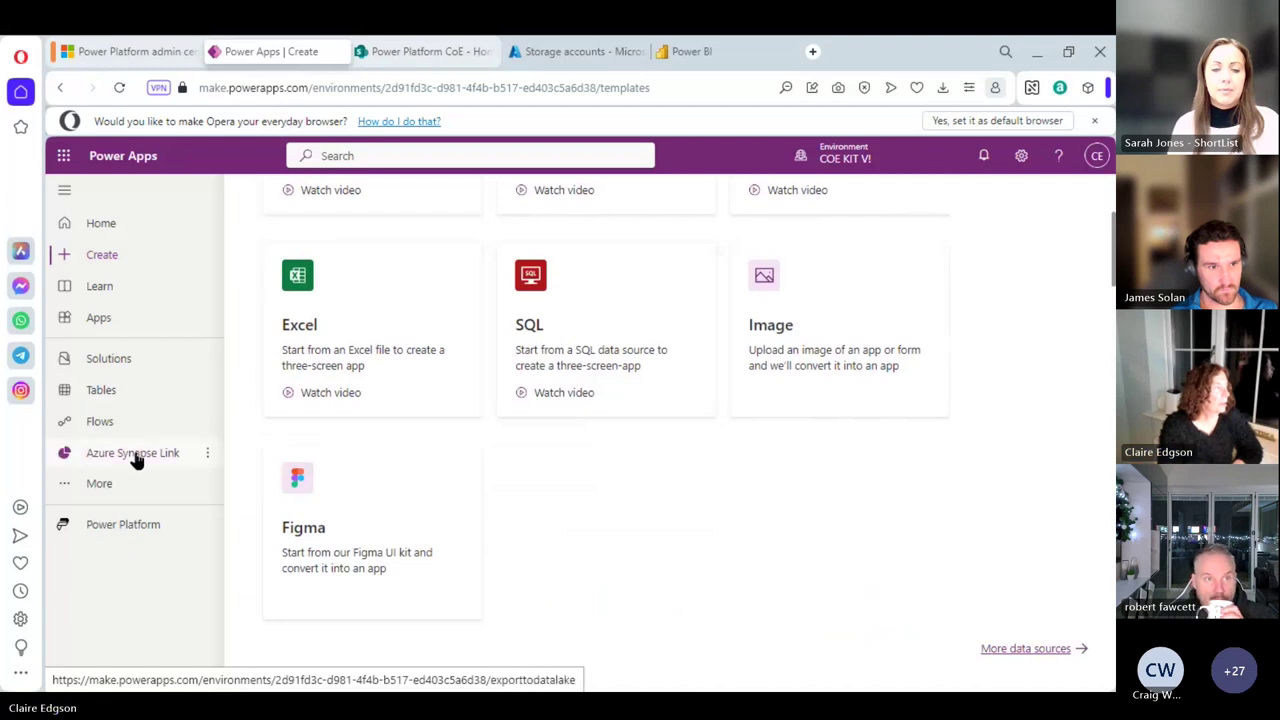
Step: Start a new app from SQL and choose the existing SQL Server connection
left_click(543, 369)
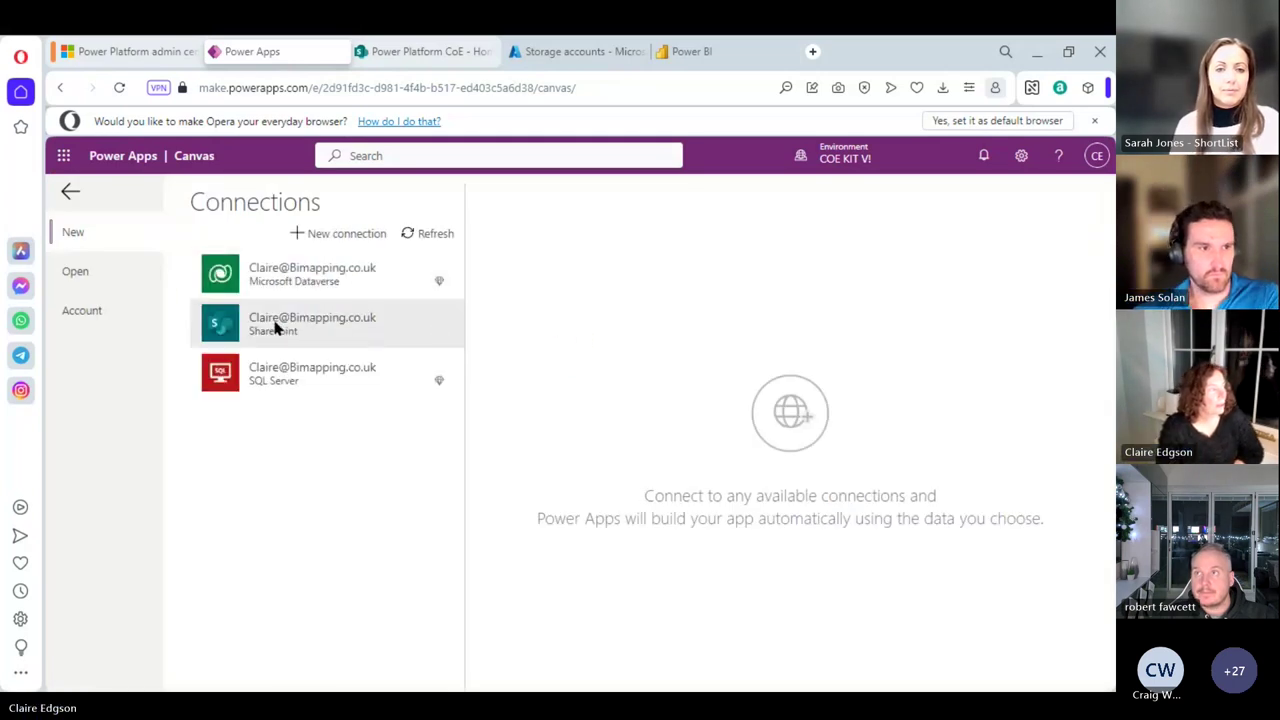
left_click(316, 238)
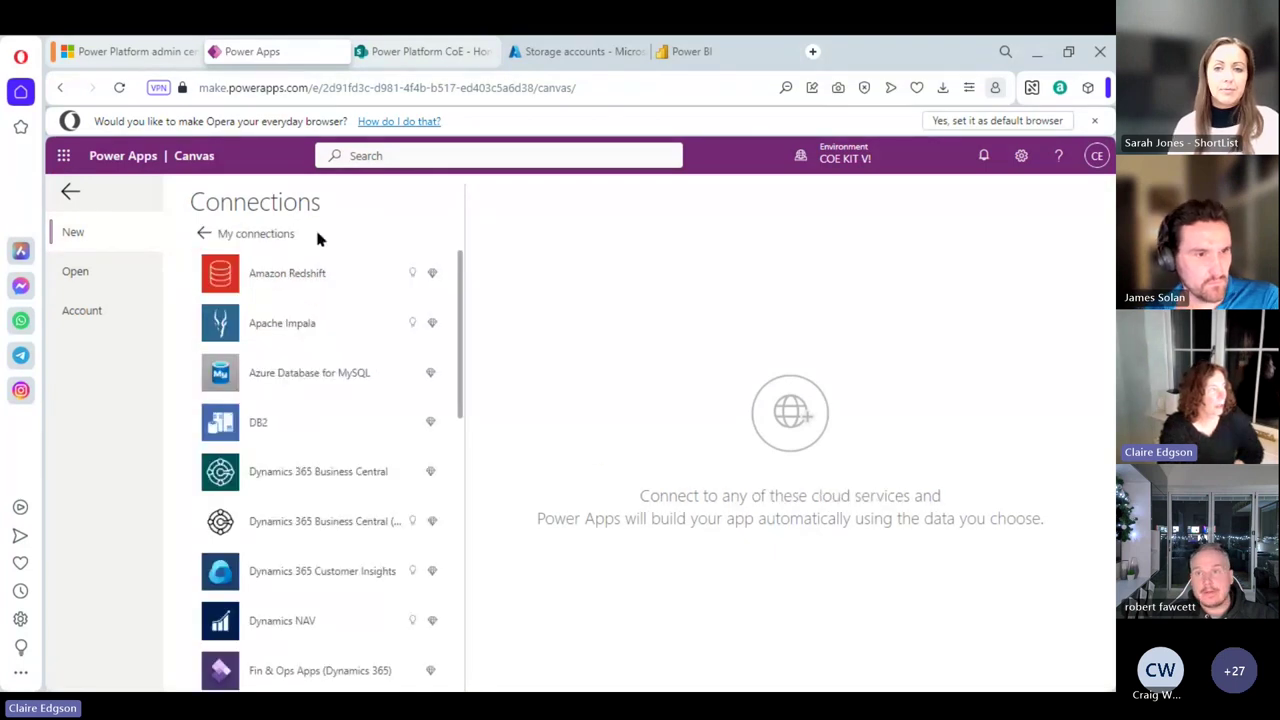
left_click(202, 233)
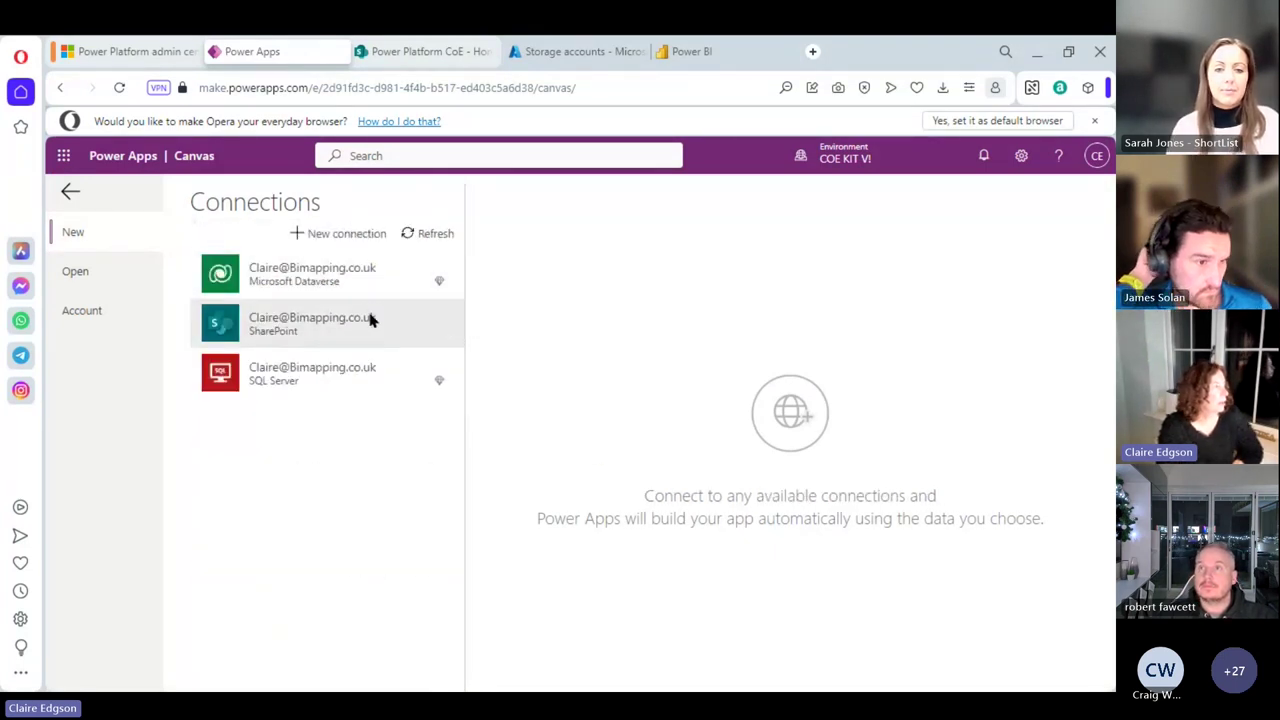
left_click(305, 382)
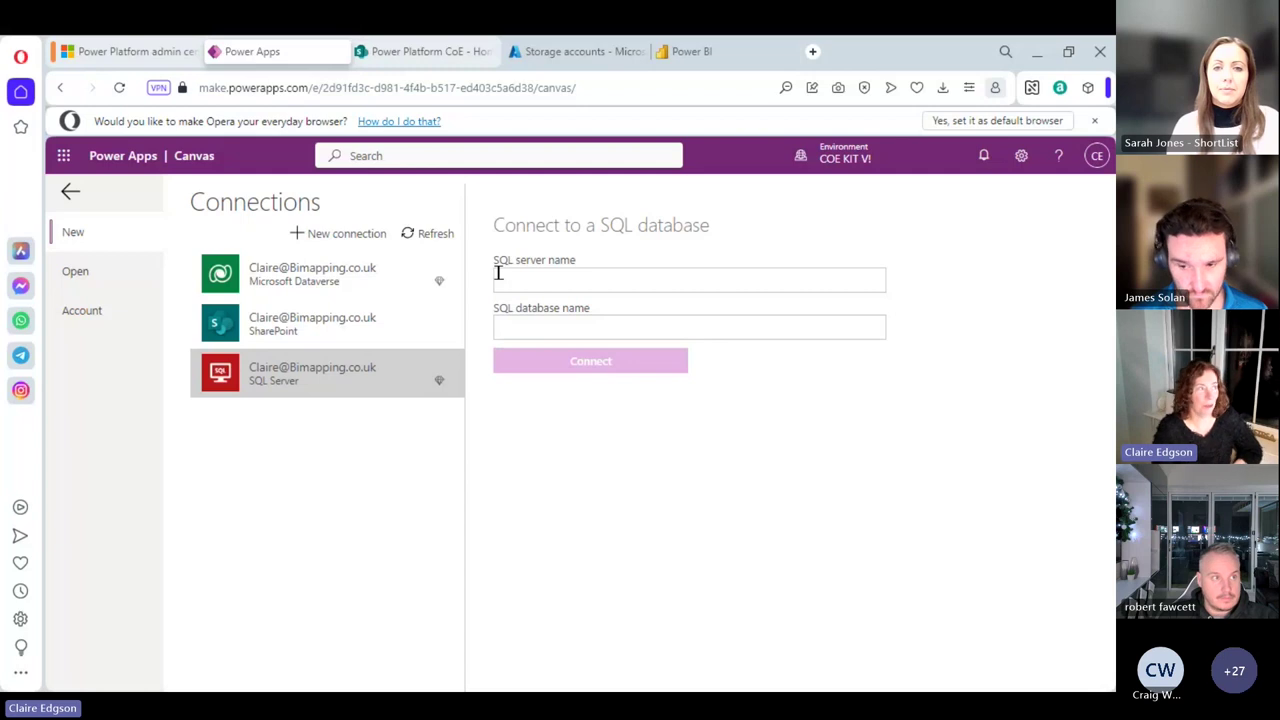
Step: Copy the SQL connection string from the CoE kit lakehouse SQL analytics endpoint settings in Bimapping-Demos
left_click(699, 57)
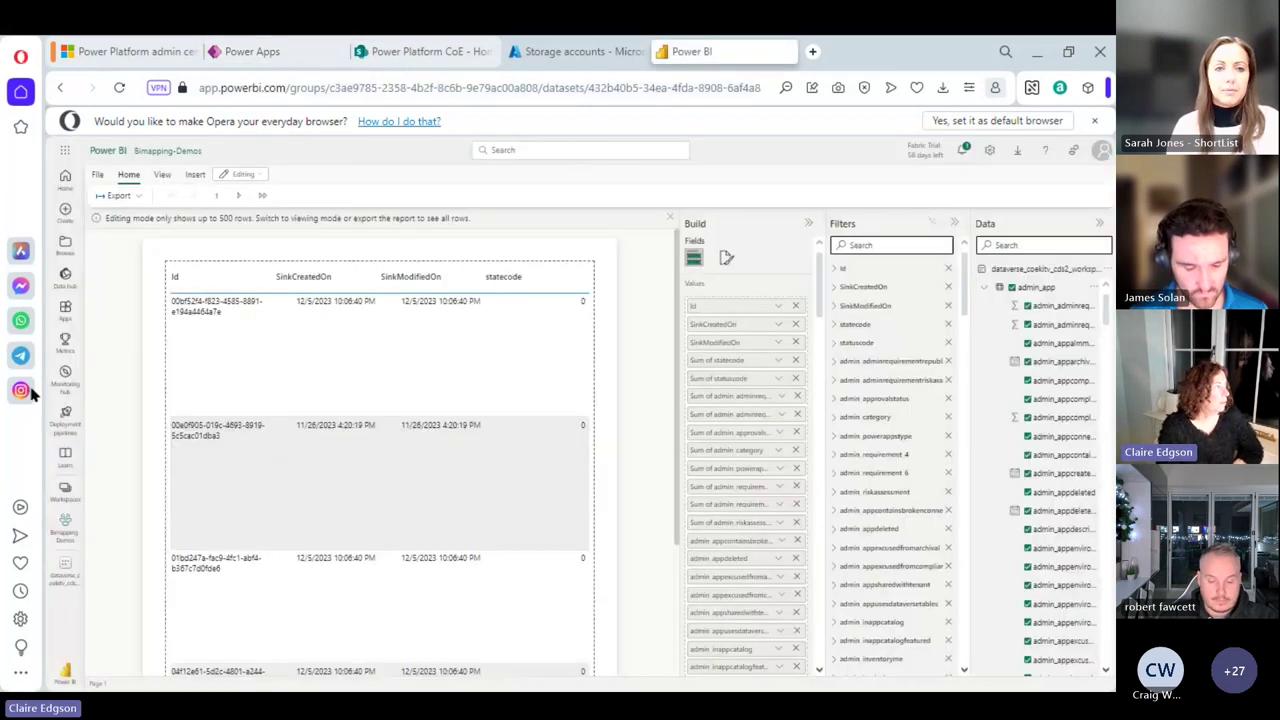
left_click(63, 540)
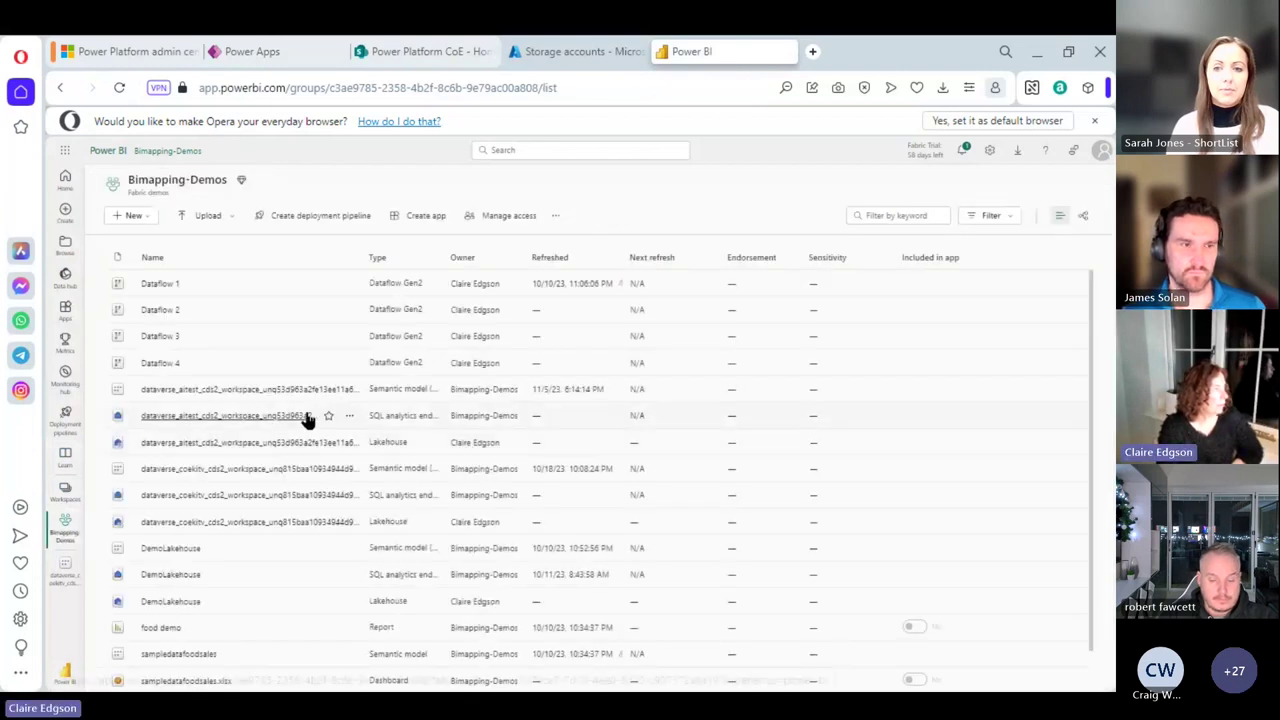
left_click(281, 497)
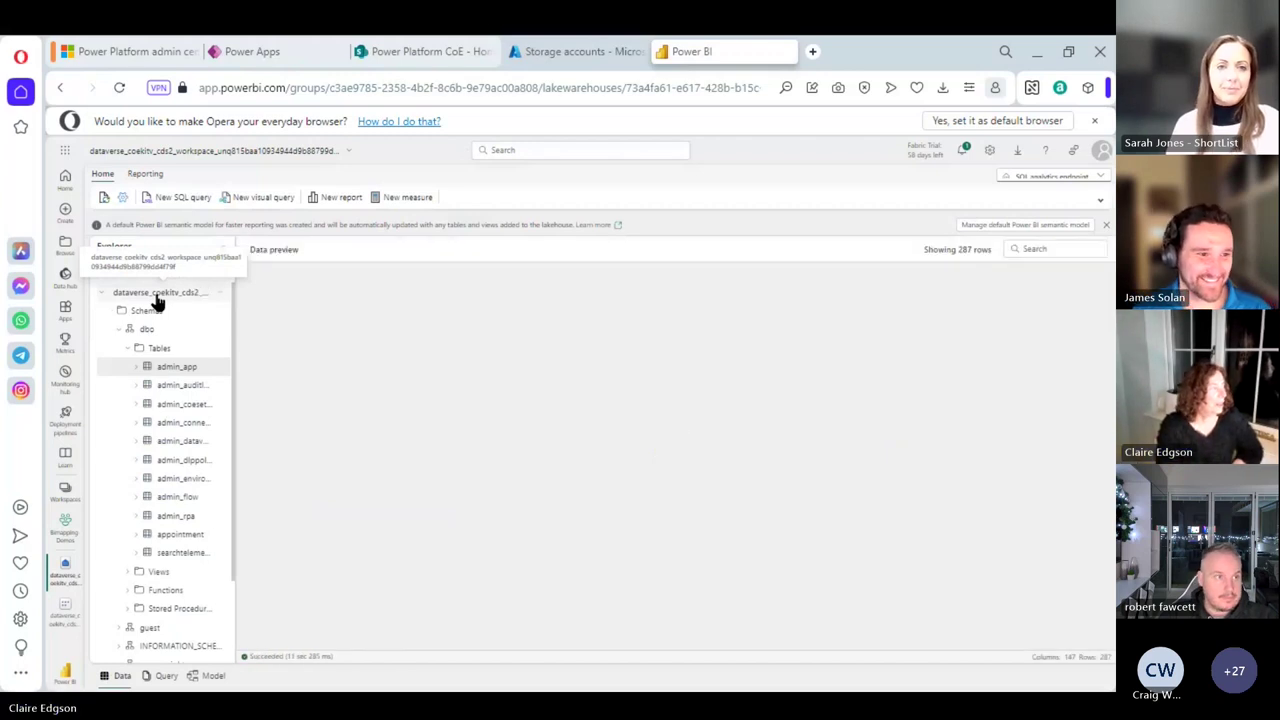
left_click(222, 295)
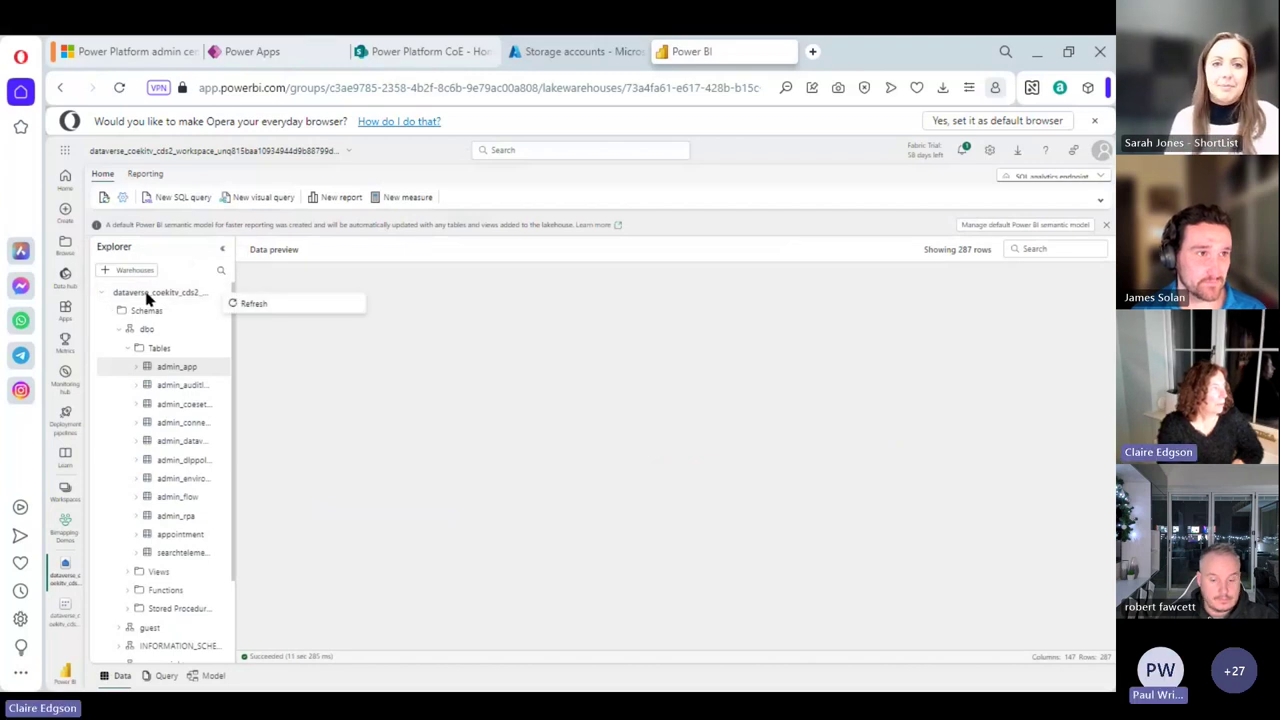
left_click(220, 292)
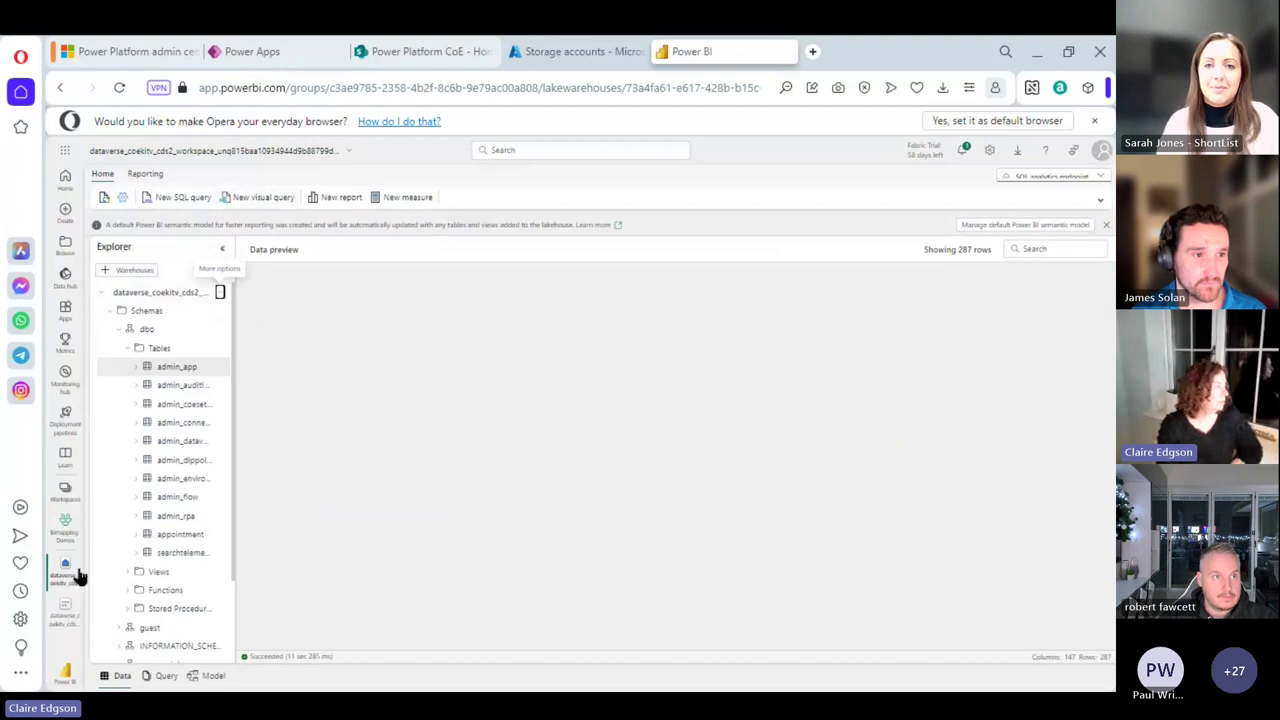
left_click(121, 200)
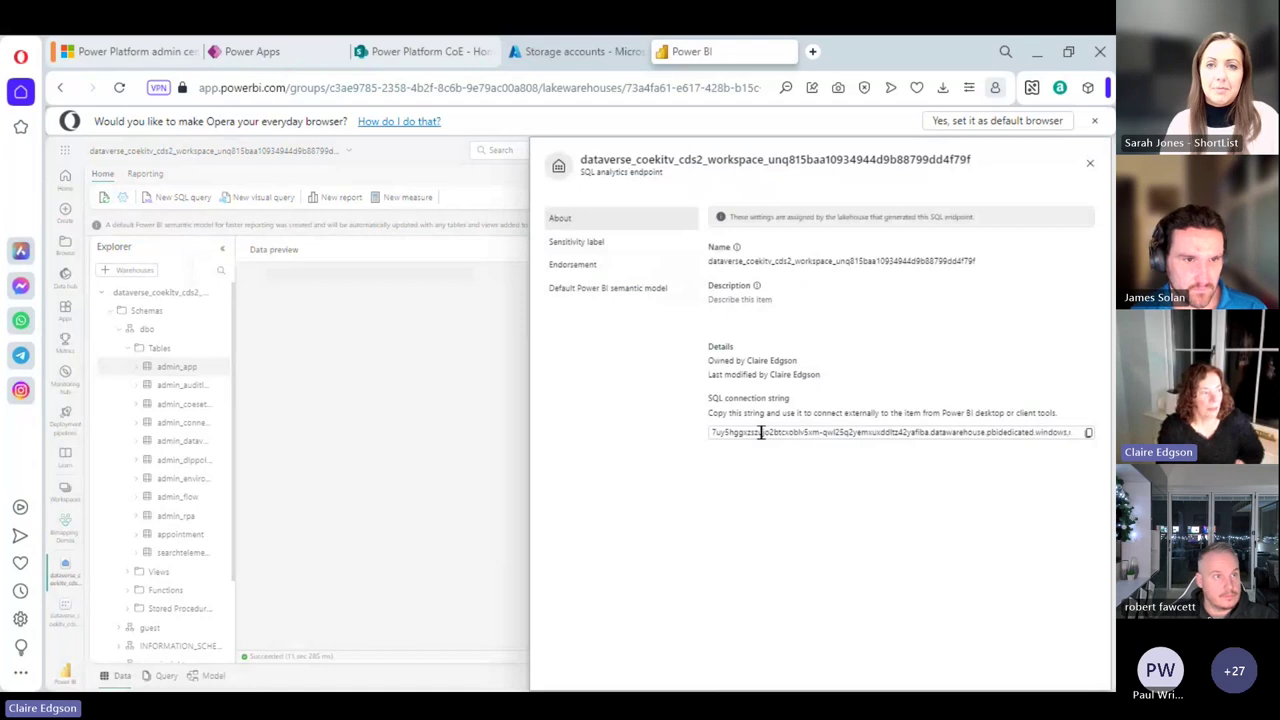
left_click(1088, 436)
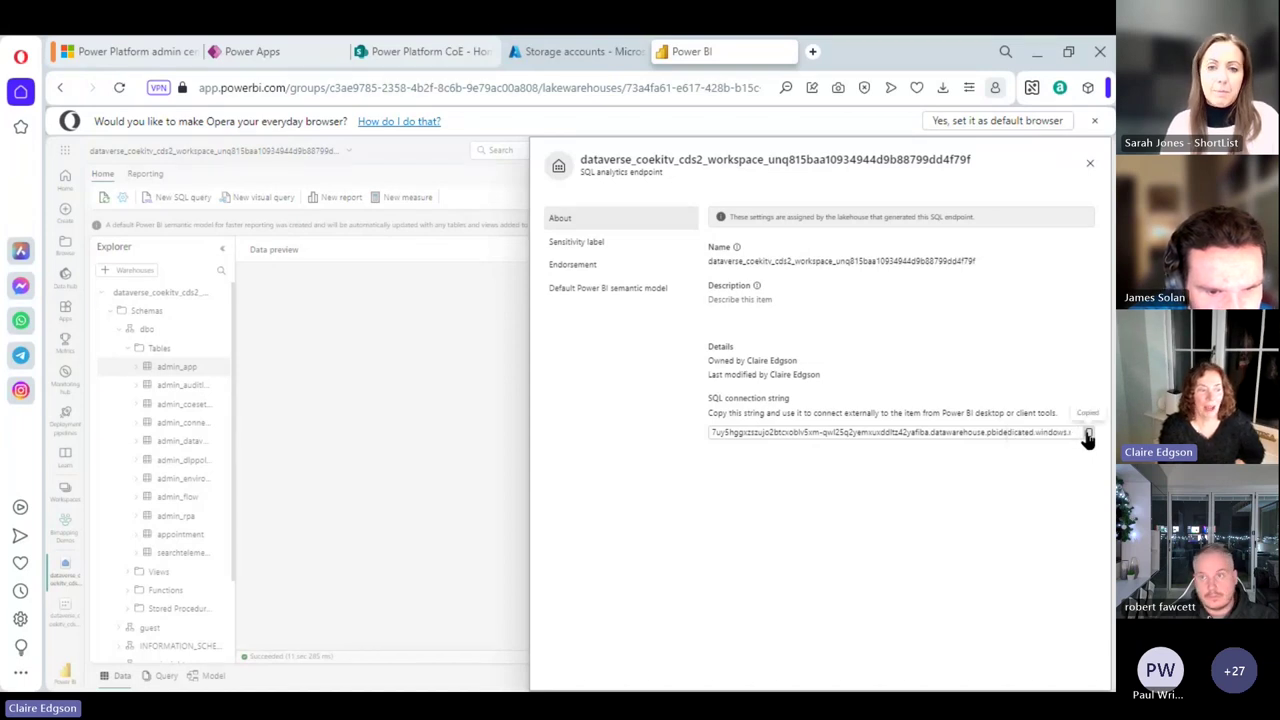
Step: Paste the copied endpoint connection string into the SQL server name field
left_click(271, 51)
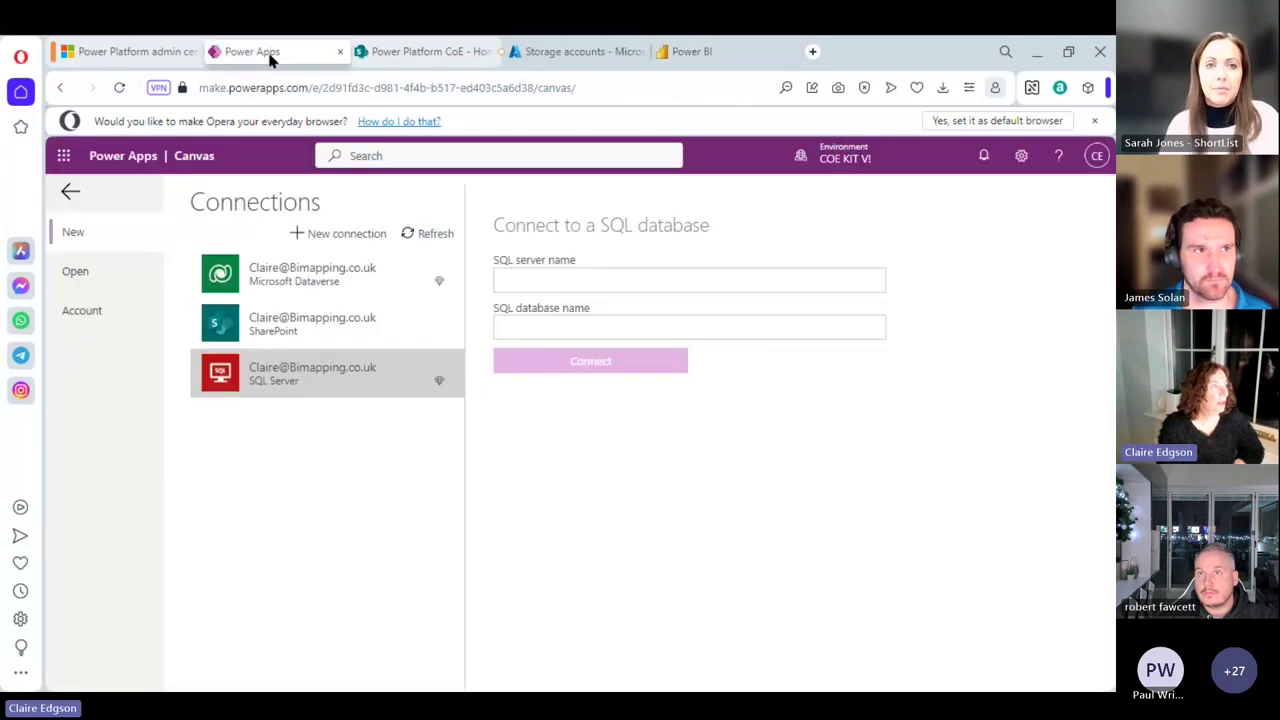
left_click(537, 282)
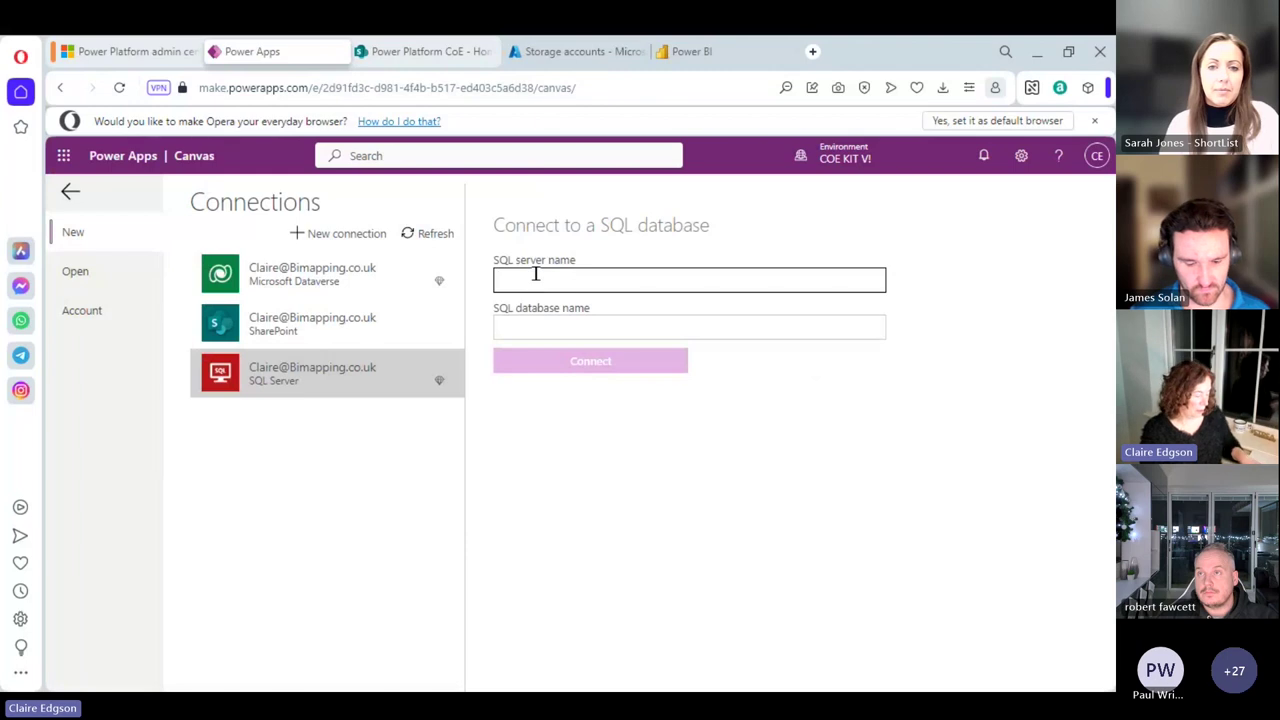
key("ctrl+v")
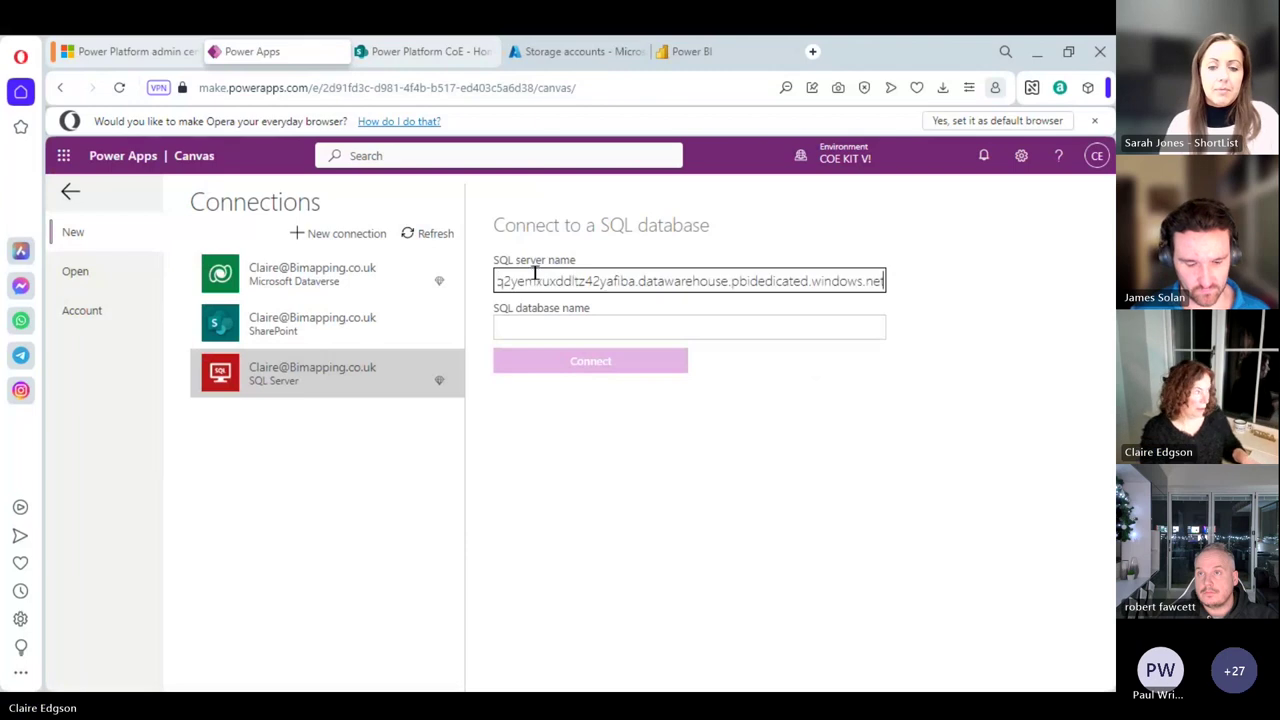
left_click(521, 328)
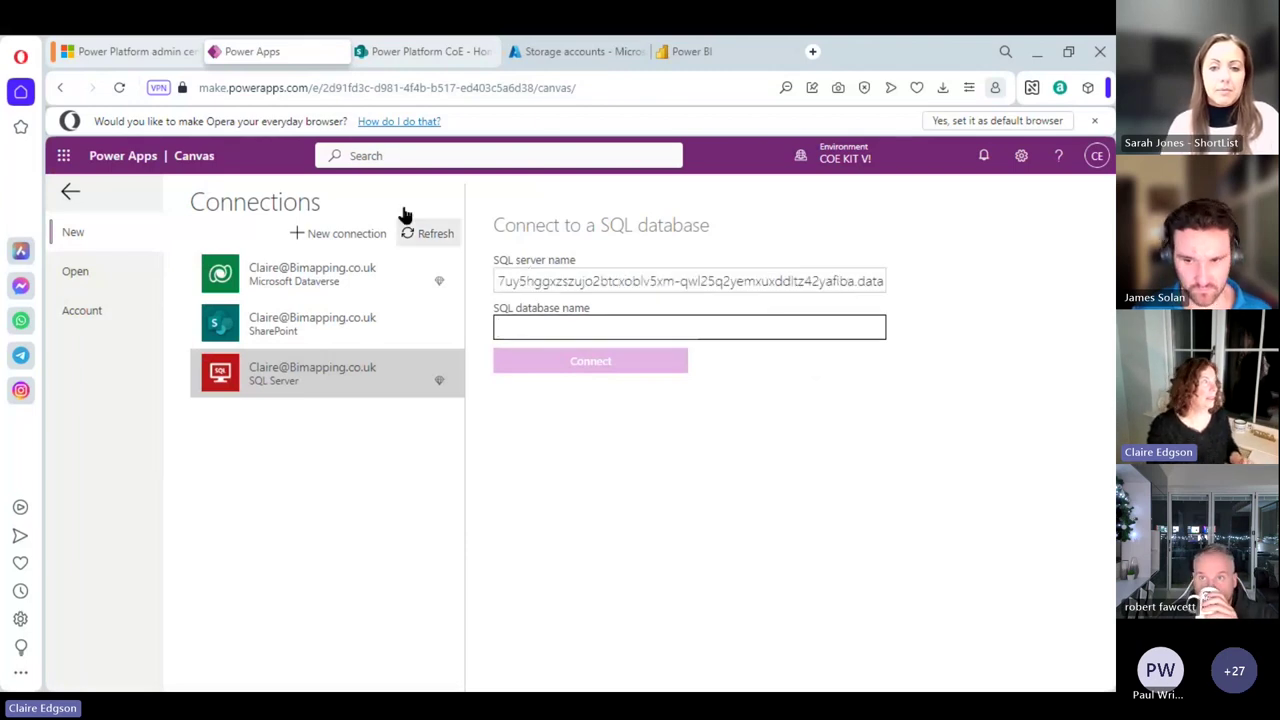
left_click(694, 51)
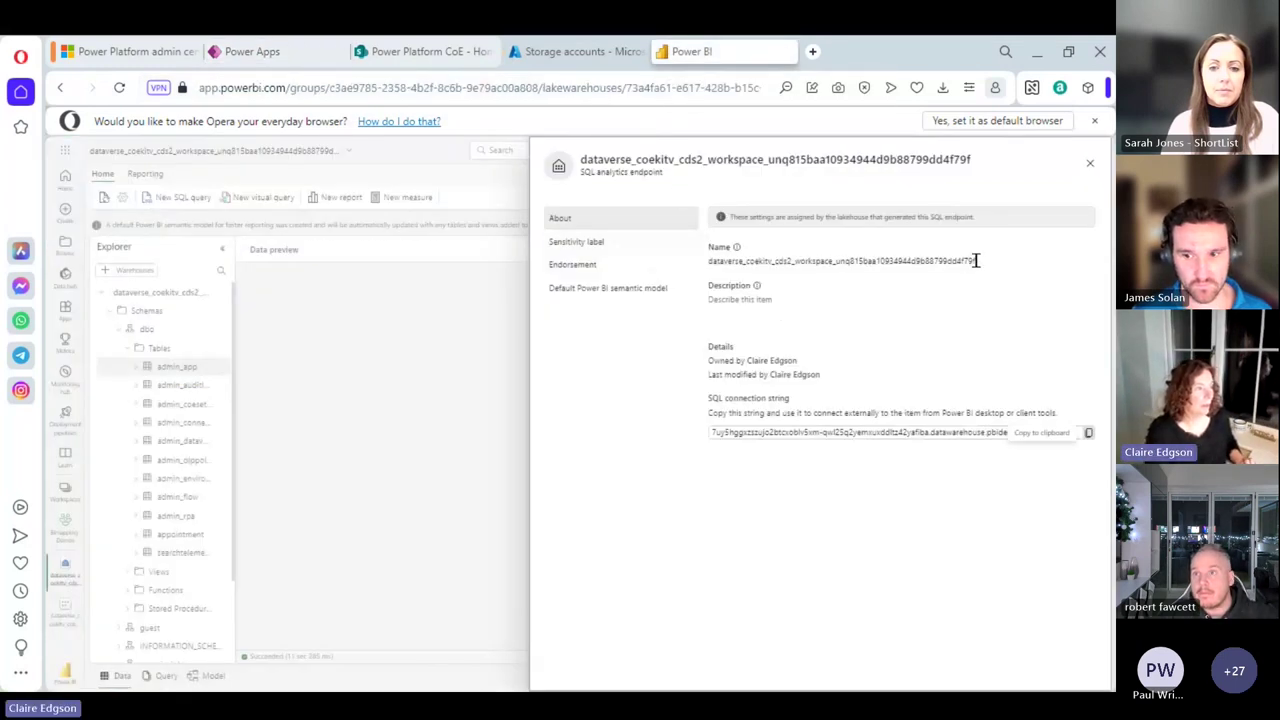
Step: Use the endpoint's name as the SQL database name and connect to the lakehouse endpoint
left_click_drag(975, 261, 708, 265)
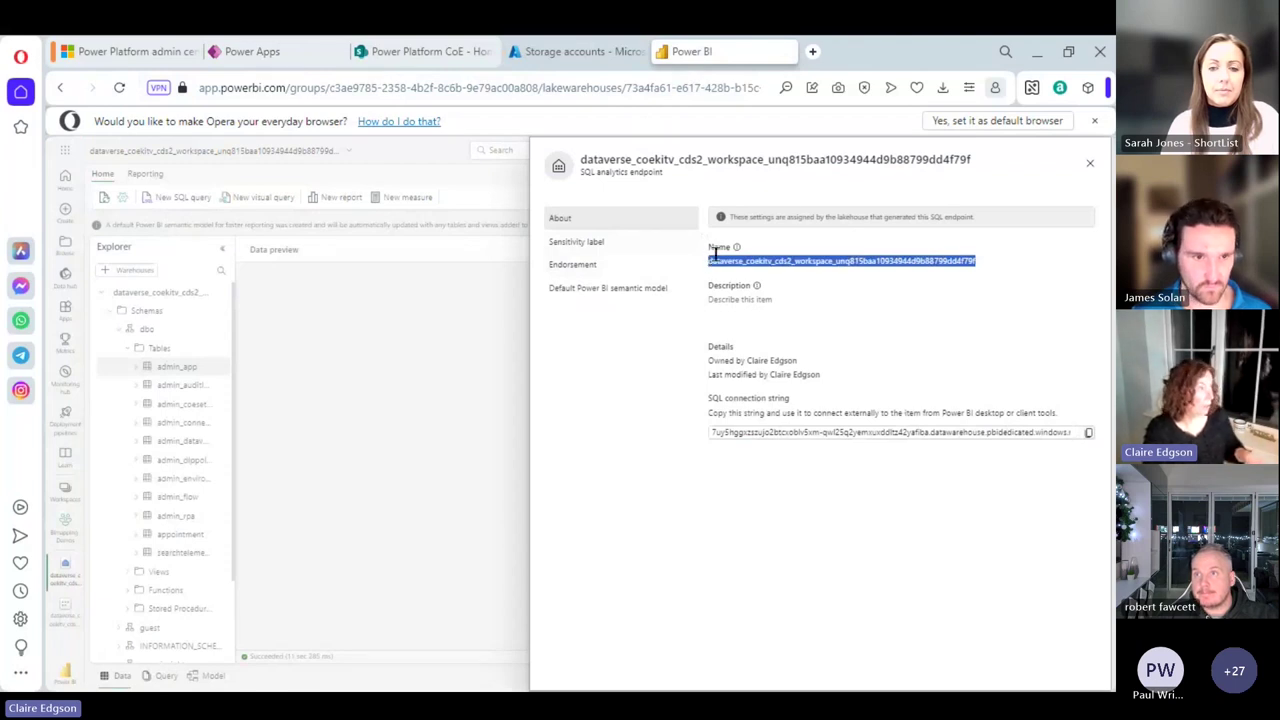
left_click(258, 58)
left_click(589, 329)
key("ctrl+v")
left_click(608, 362)
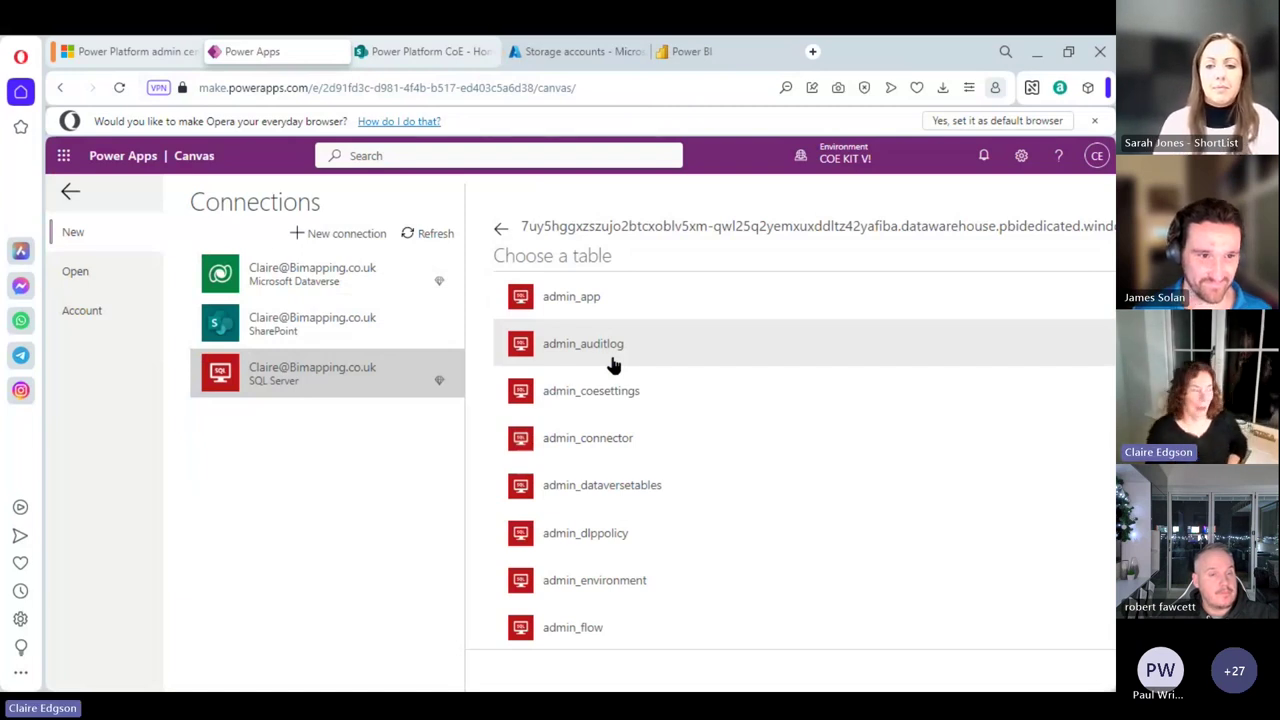
Step: Go back to the SQL connection form, checking the endpoint details in Power BI twice
left_click(503, 232)
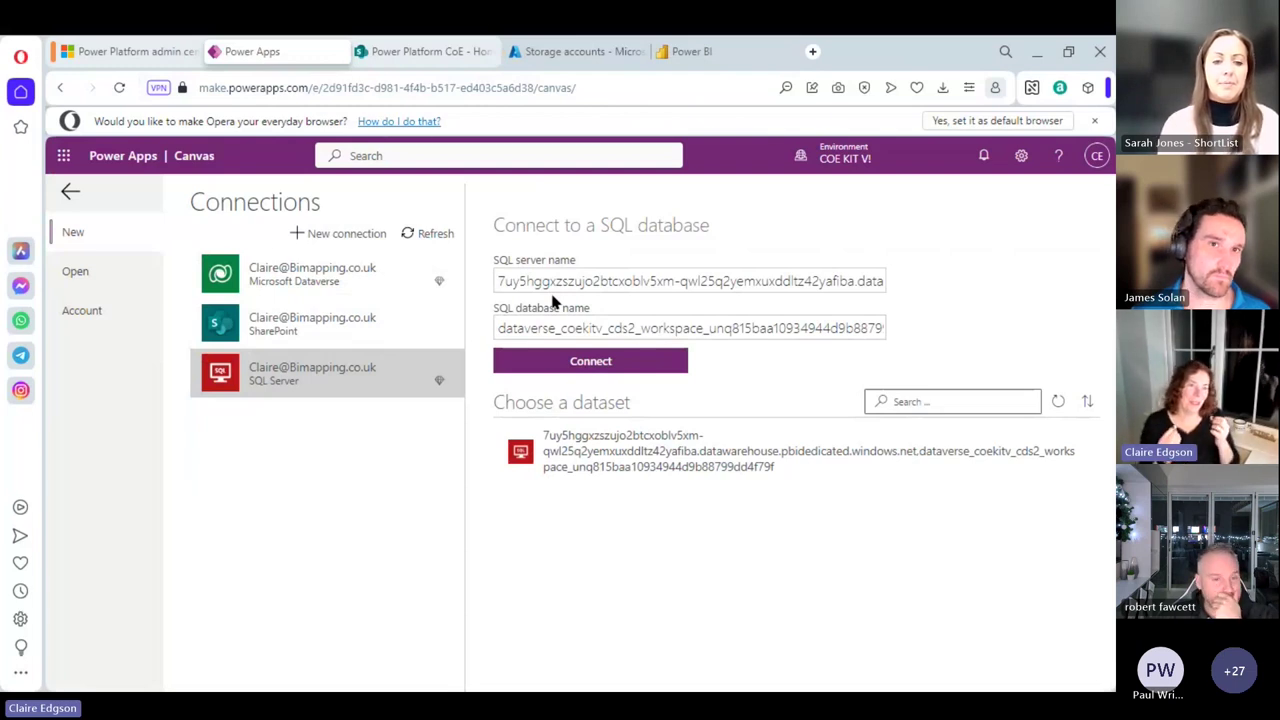
left_click(725, 57)
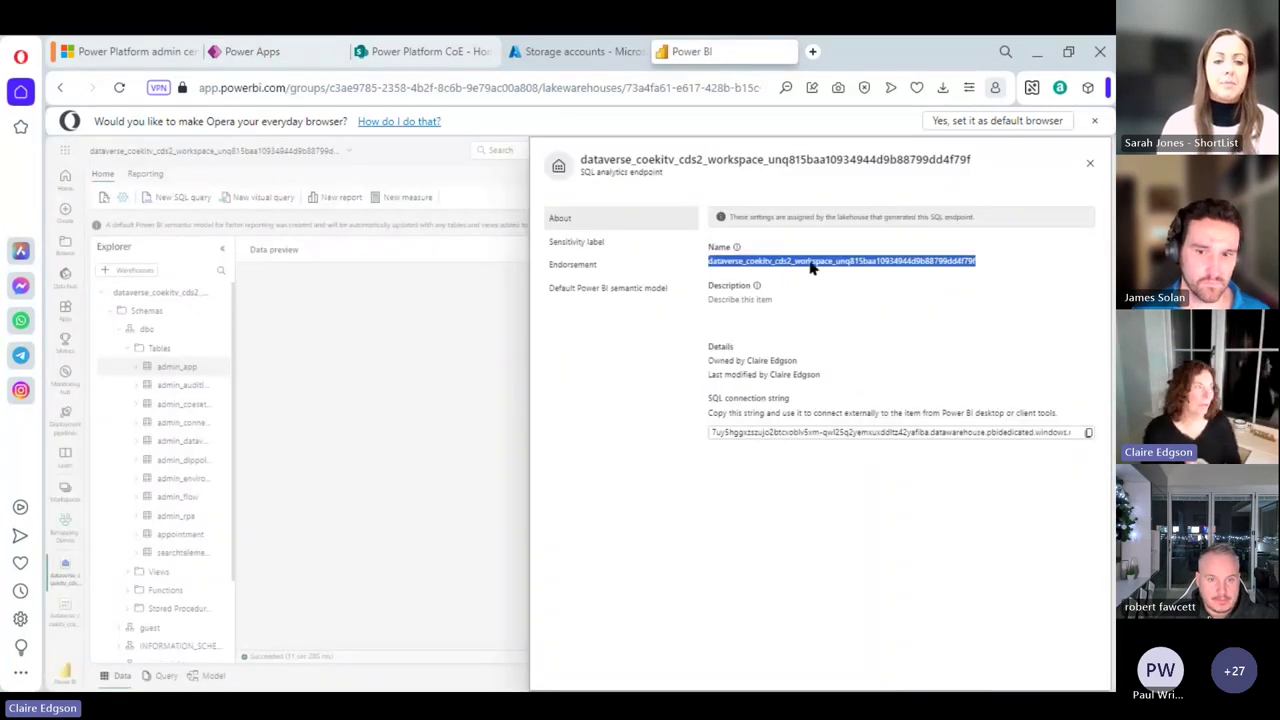
left_click(258, 54)
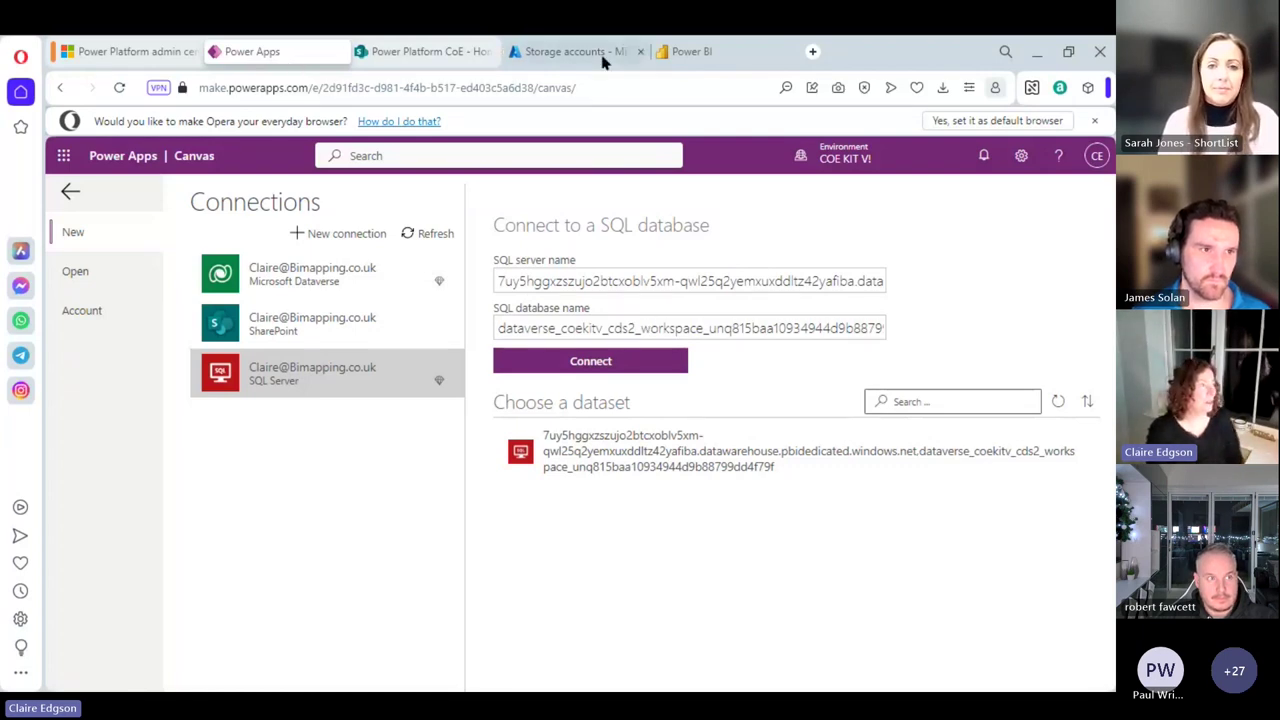
left_click(677, 51)
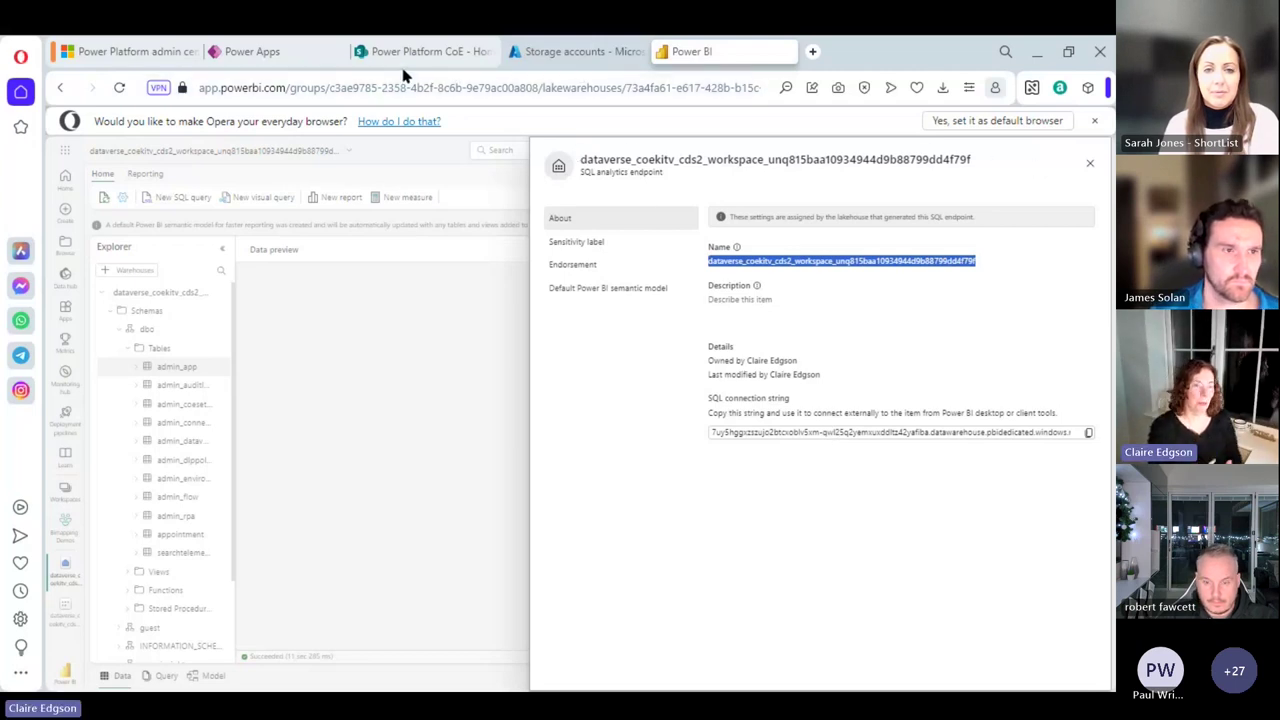
left_click(242, 51)
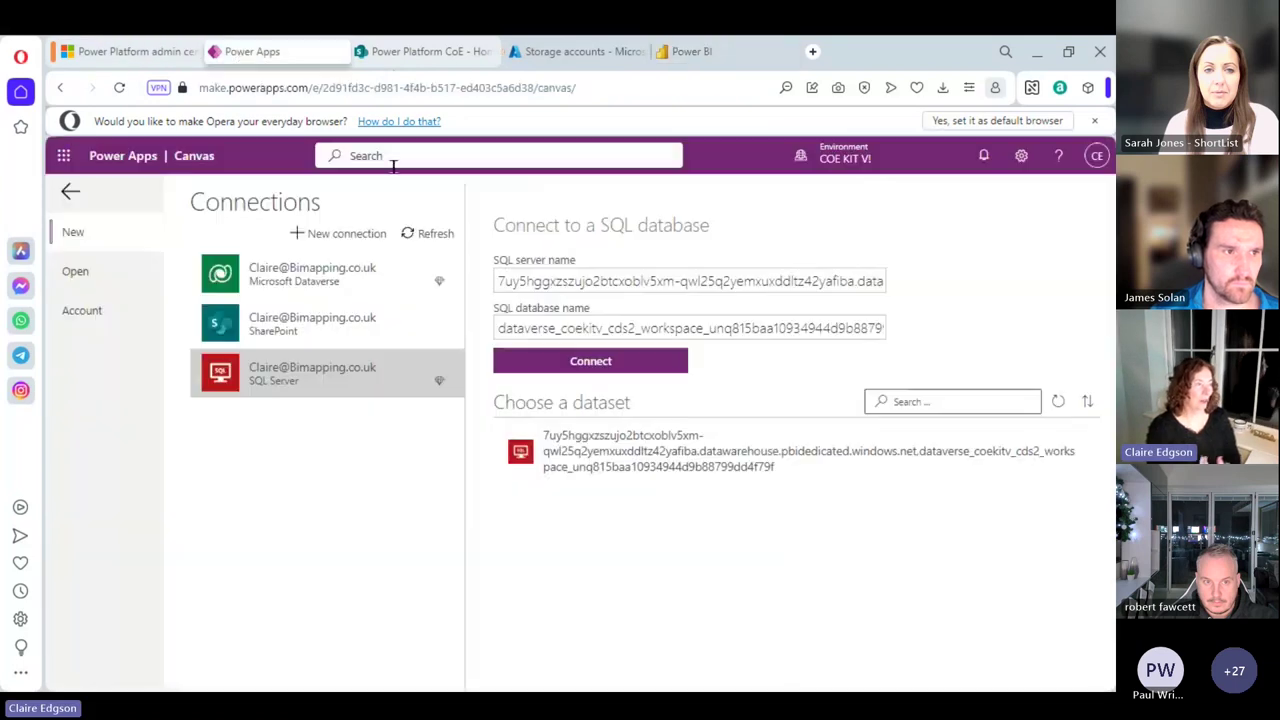
Step: Connect, browse the endpoint's table list, and select the admin_app table
left_click(665, 361)
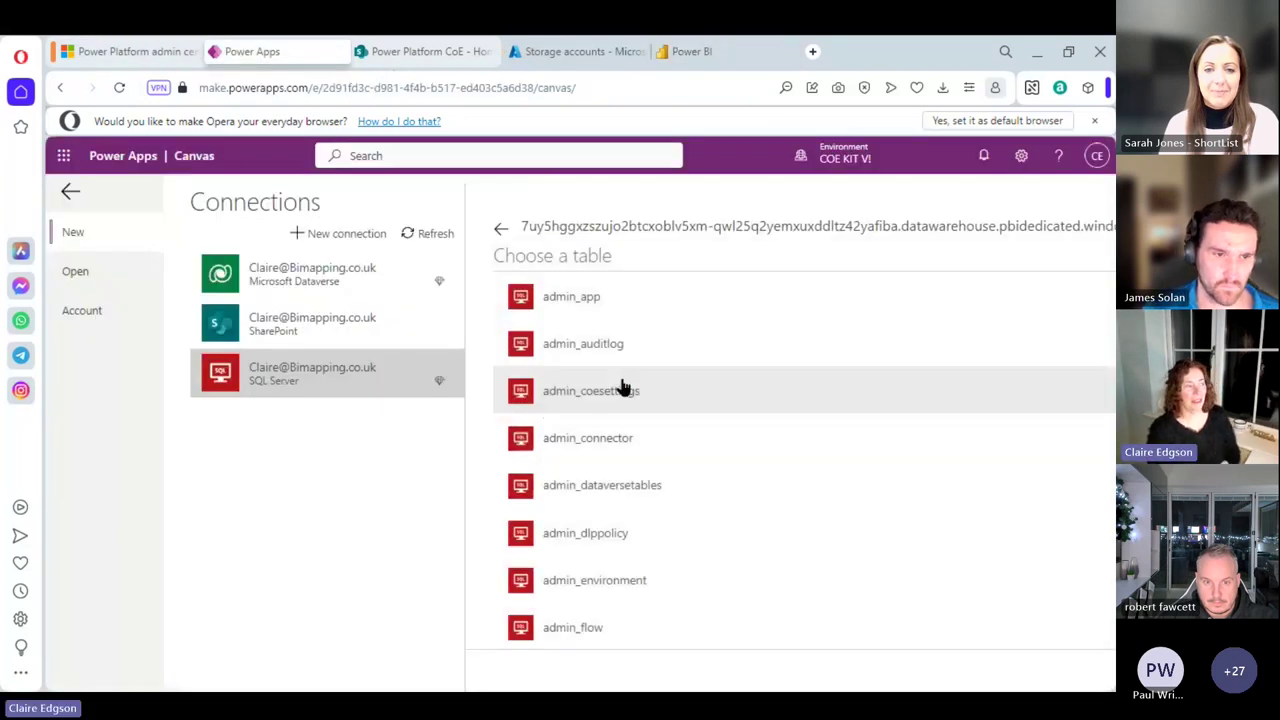
scroll(562, 320, "down", 4)
scroll(557, 370, "down", 1)
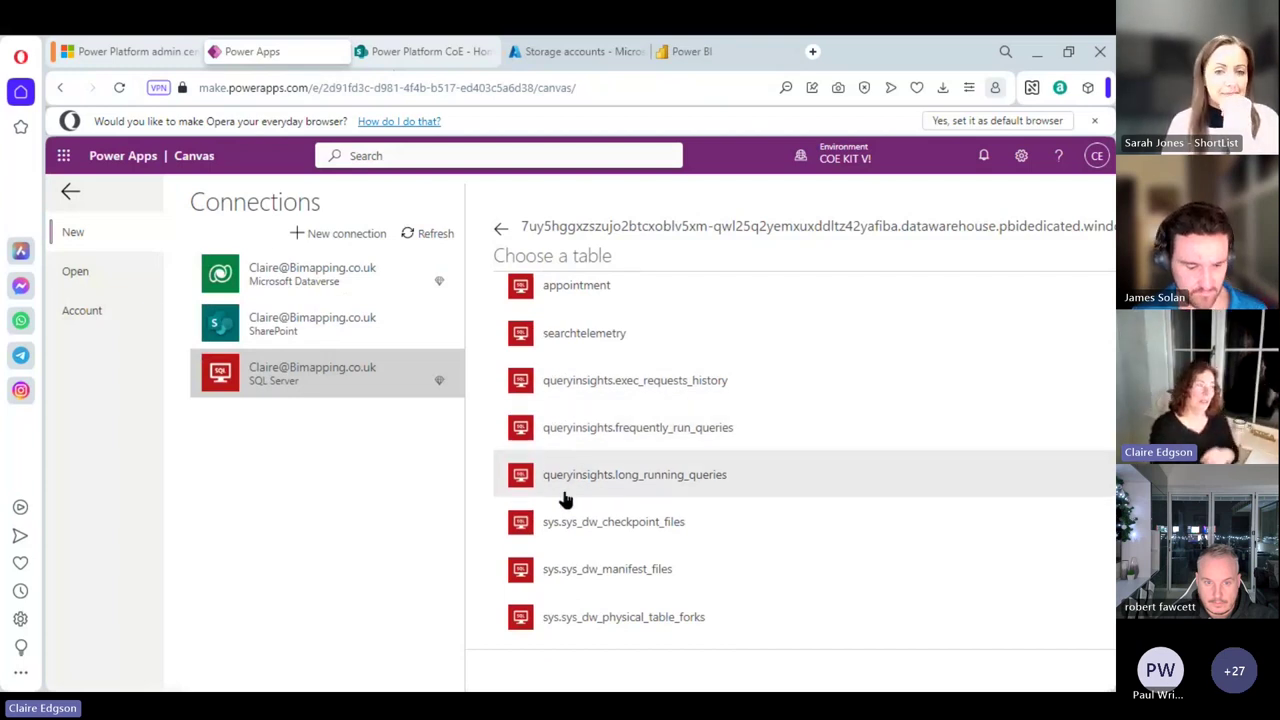
scroll(563, 558, "down", 3)
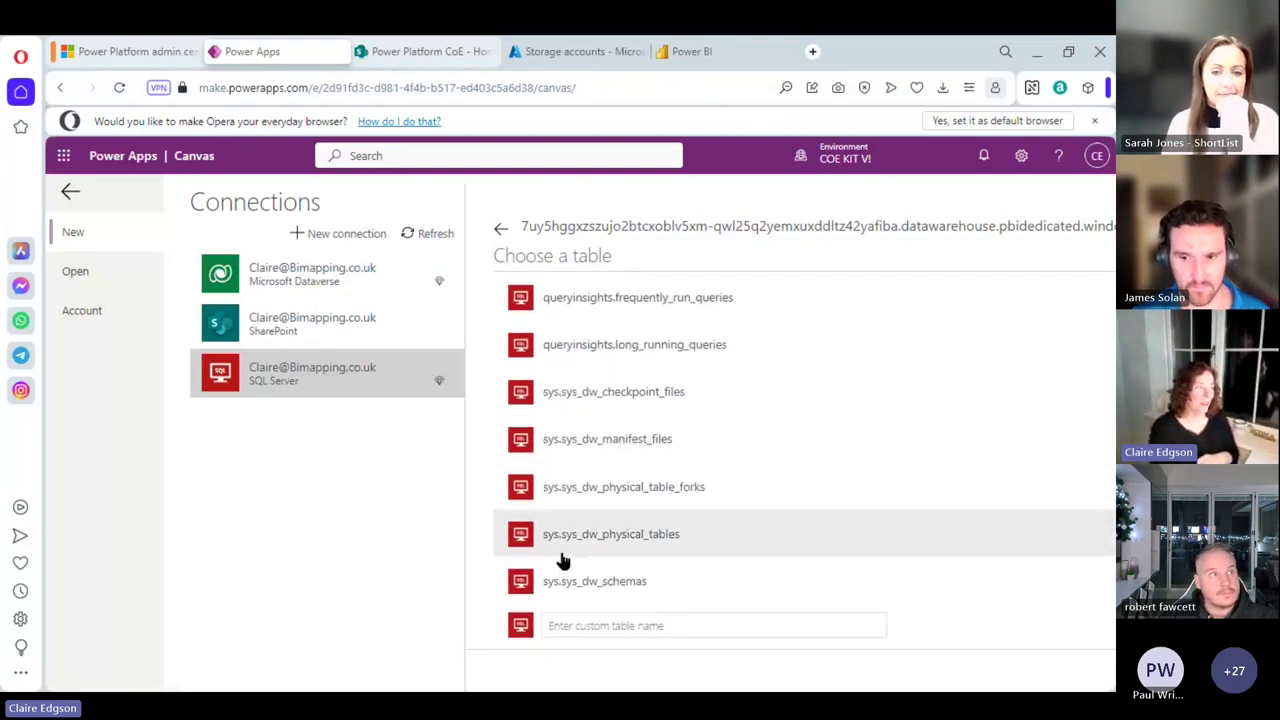
scroll(597, 410, "up", 5)
scroll(597, 410, "up", 3)
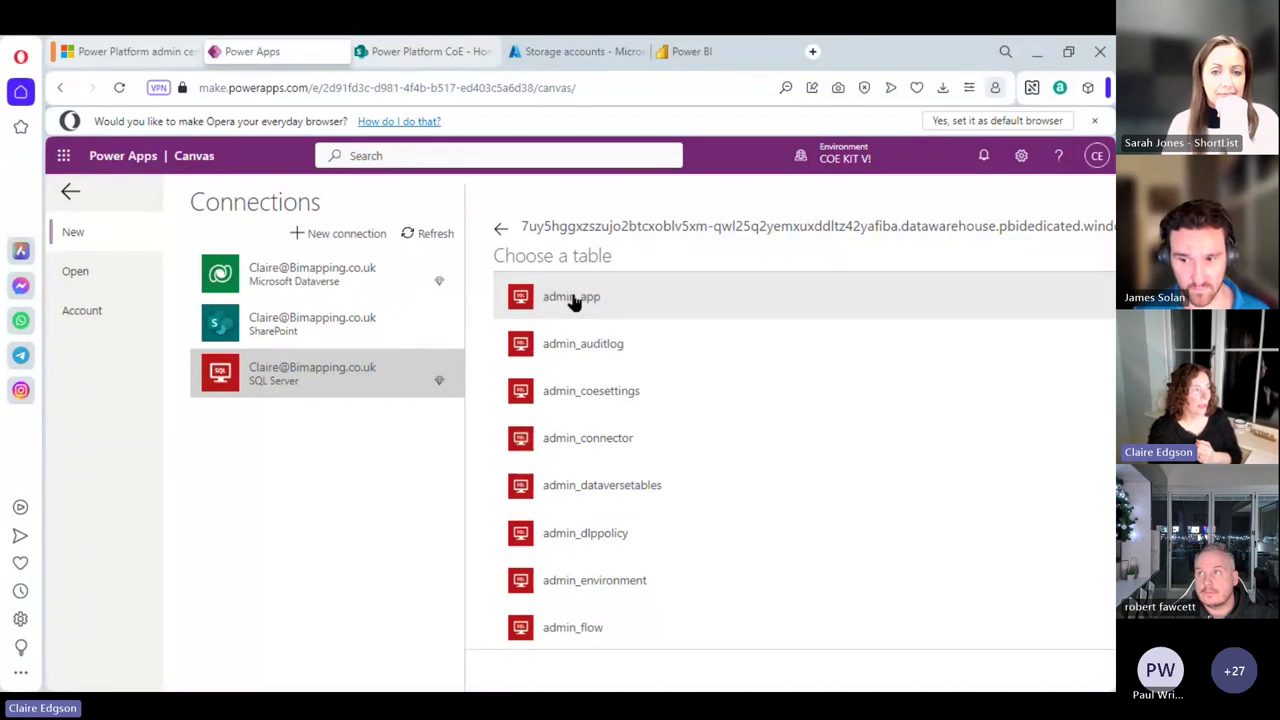
scroll(577, 302, "down", 3)
scroll(577, 302, "up", 3)
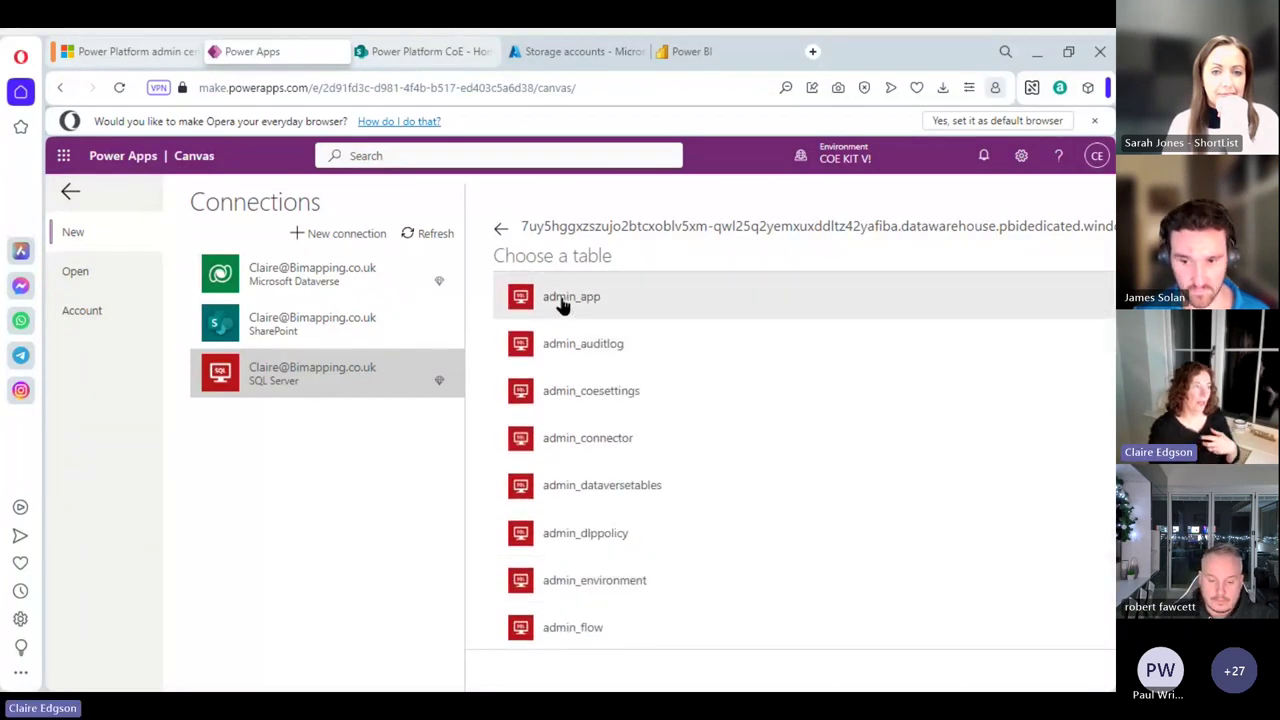
left_click(563, 307)
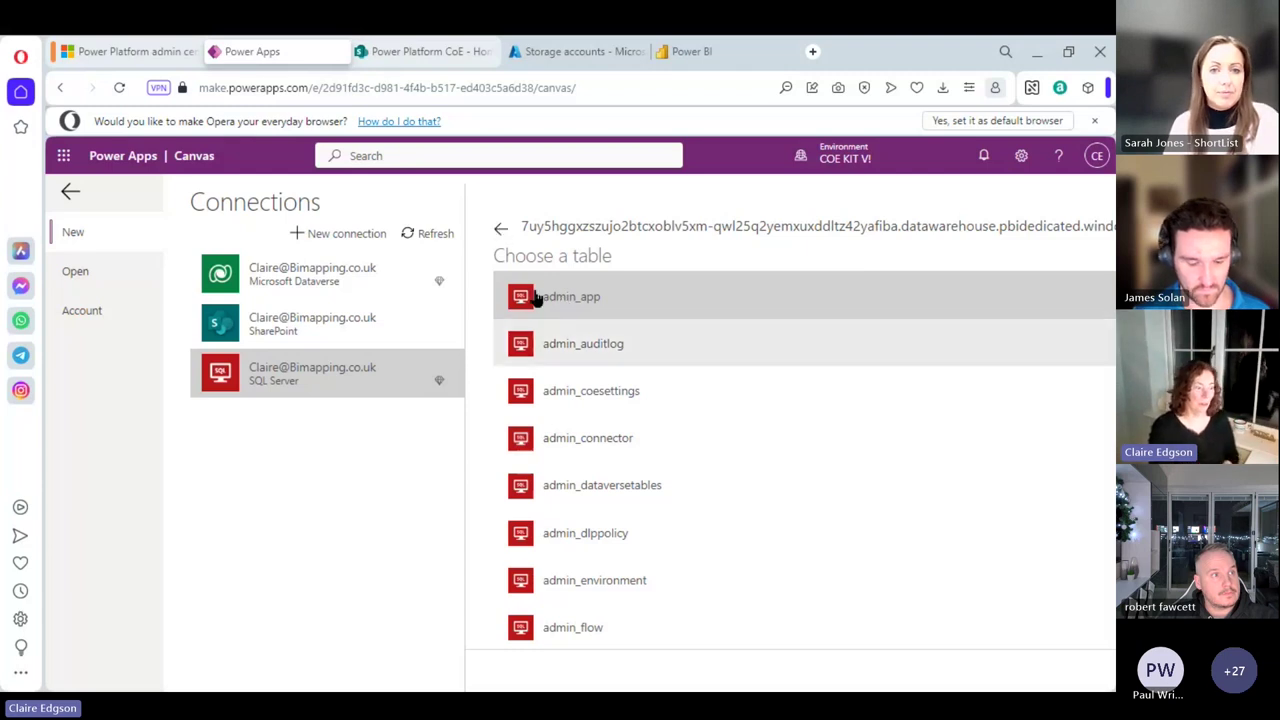
scroll(657, 409, "down", 5)
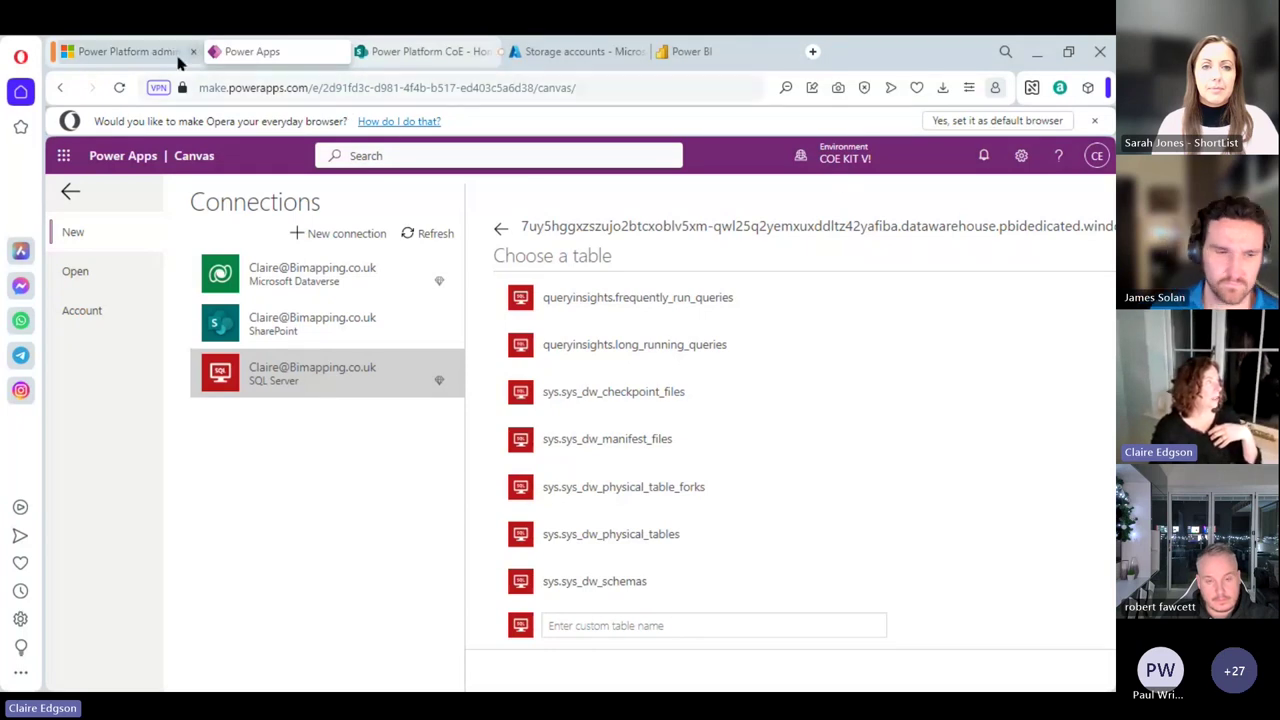
Step: Open the Data (preview) page in Power Platform admin center
left_click(153, 54)
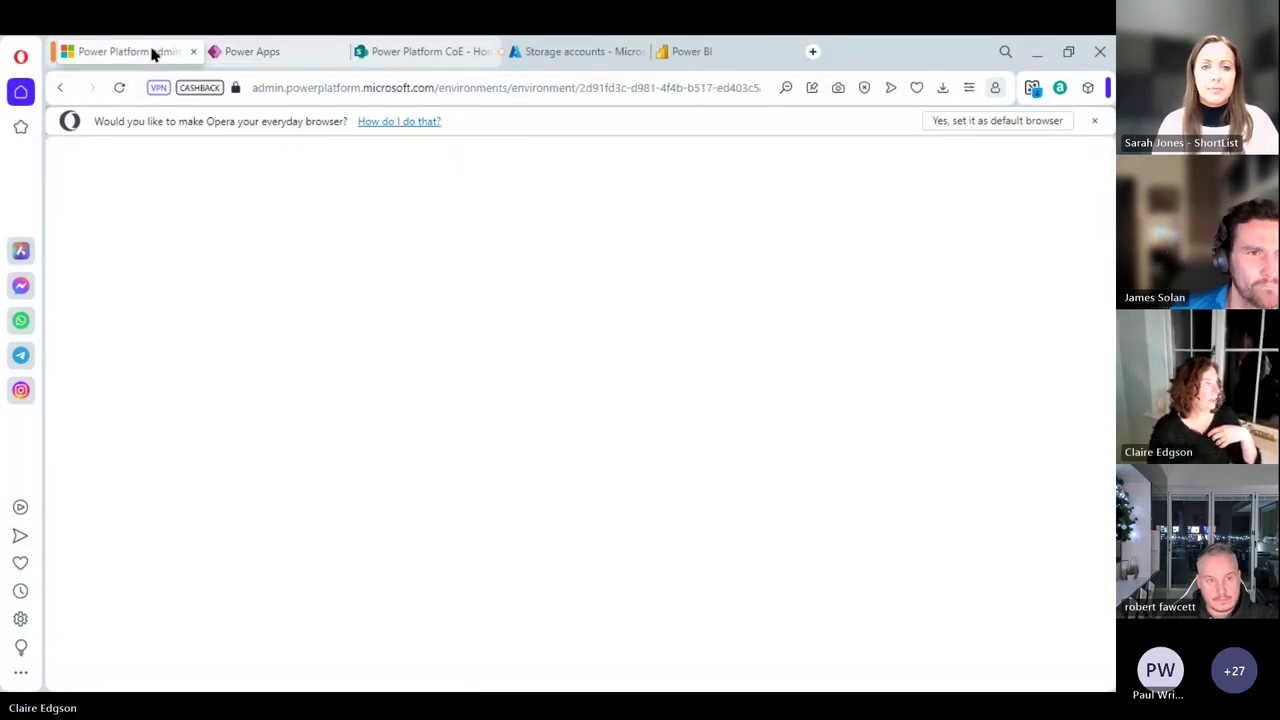
scroll(120, 400, "down", 3)
left_click(105, 470)
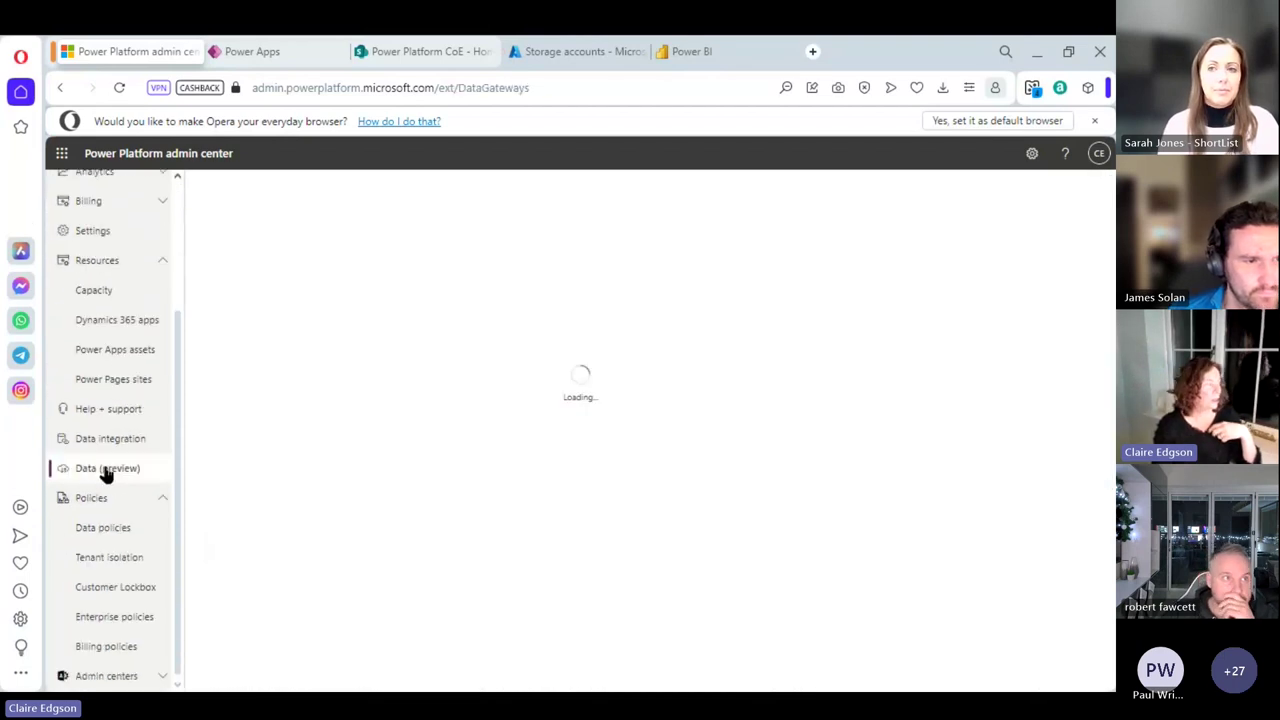
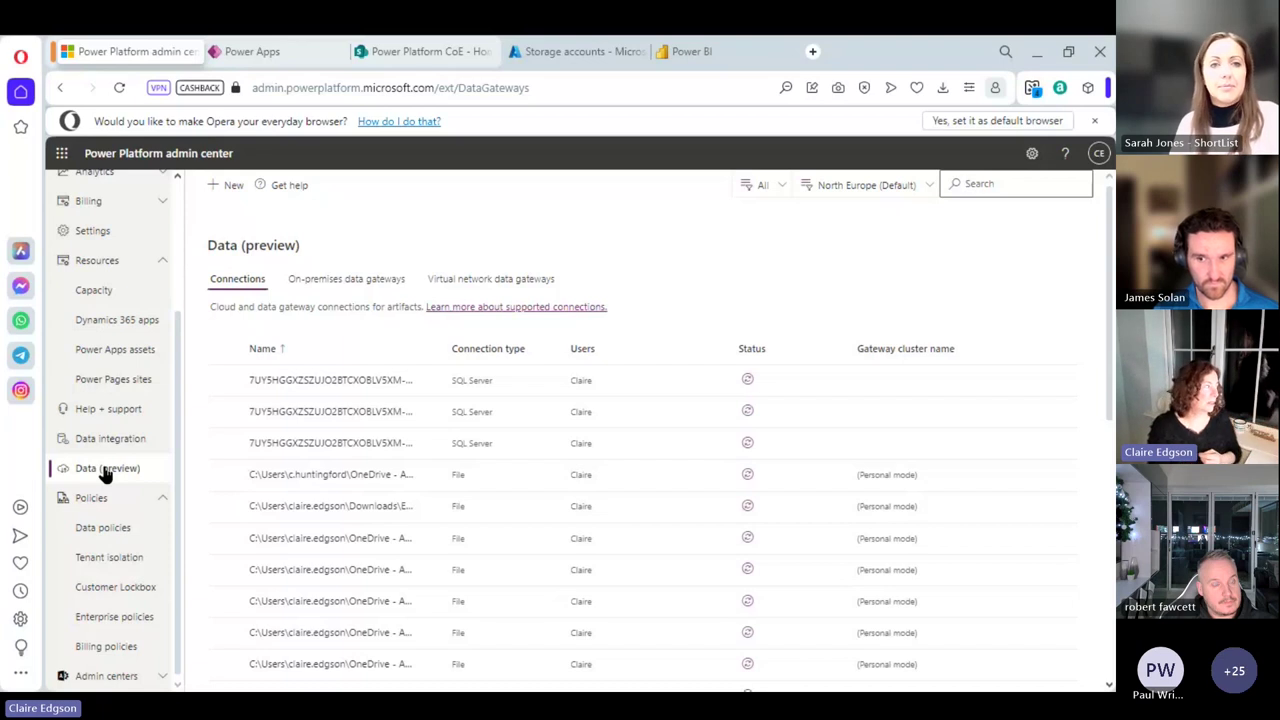
Step: Switch back to the Power BI tab showing the Dataverse lakehouse's SQL analytics endpoint settings
left_click(723, 53)
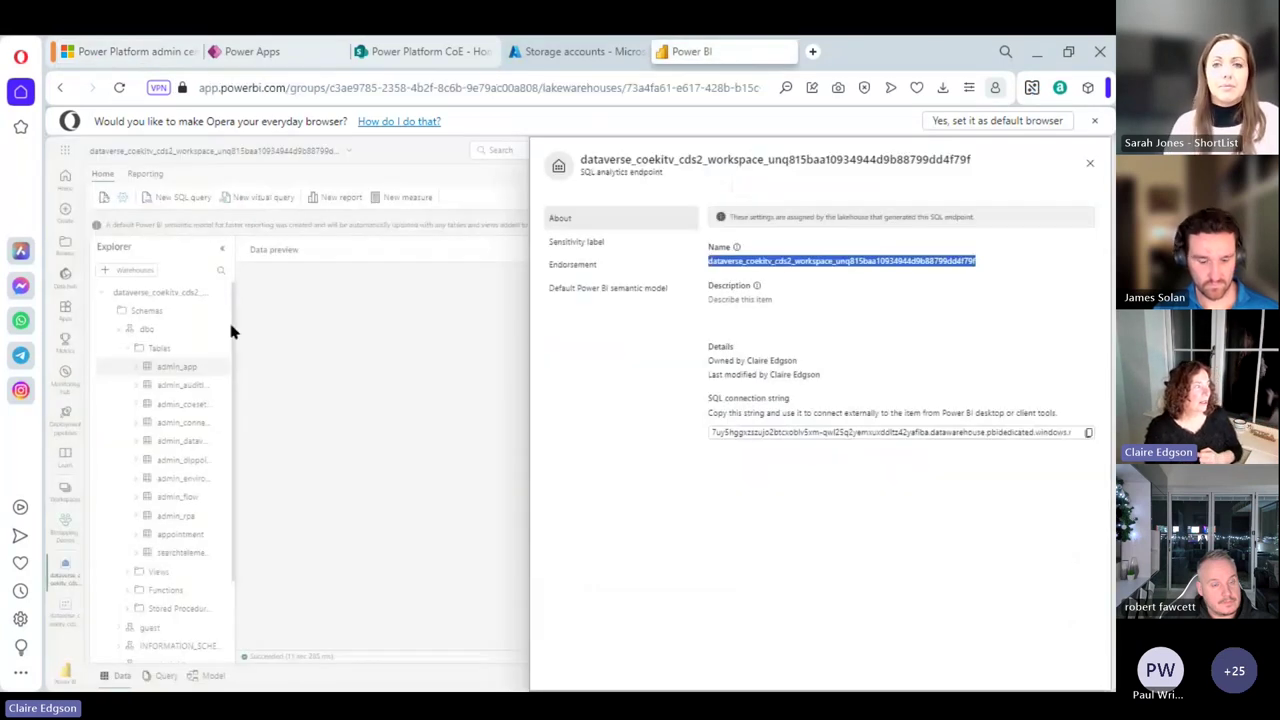
Step: Close the SQL analytics endpoint settings pane to reveal the dbo tables and data preview
left_click(1089, 163)
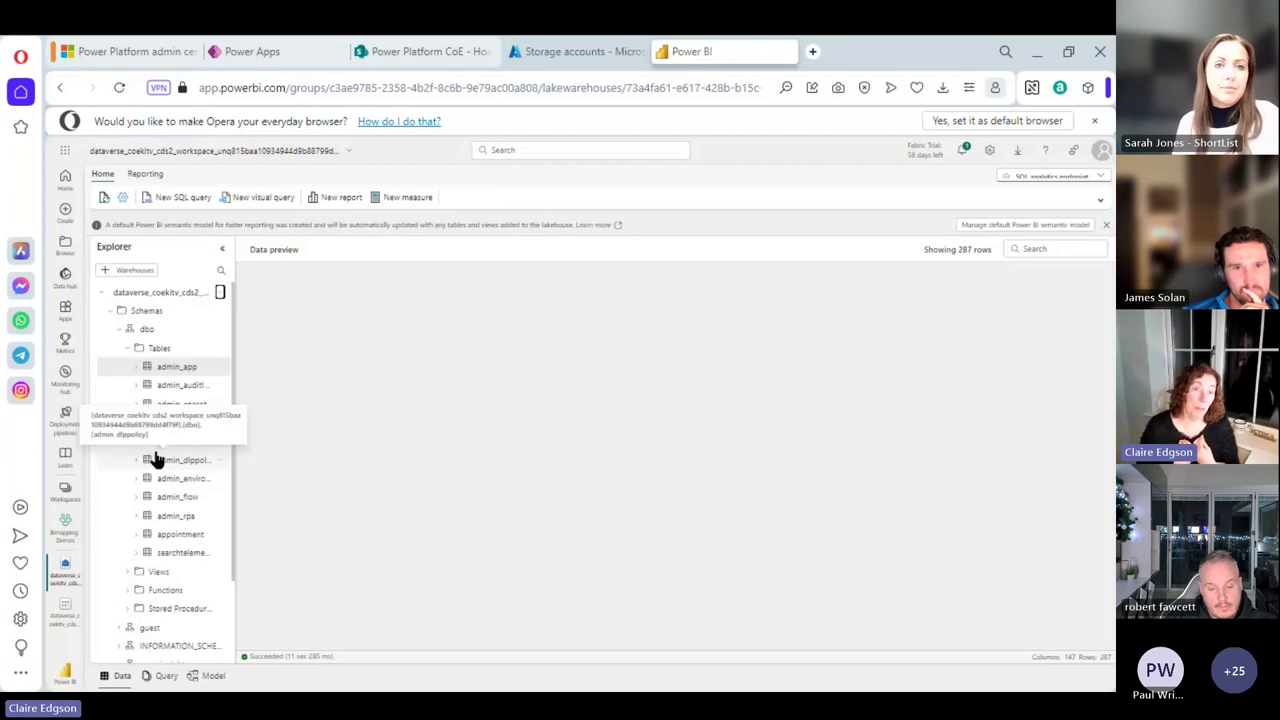
Step: Scan the SQL Server and file entries in the Data (preview) connections, then return to Power BI
left_click(131, 48)
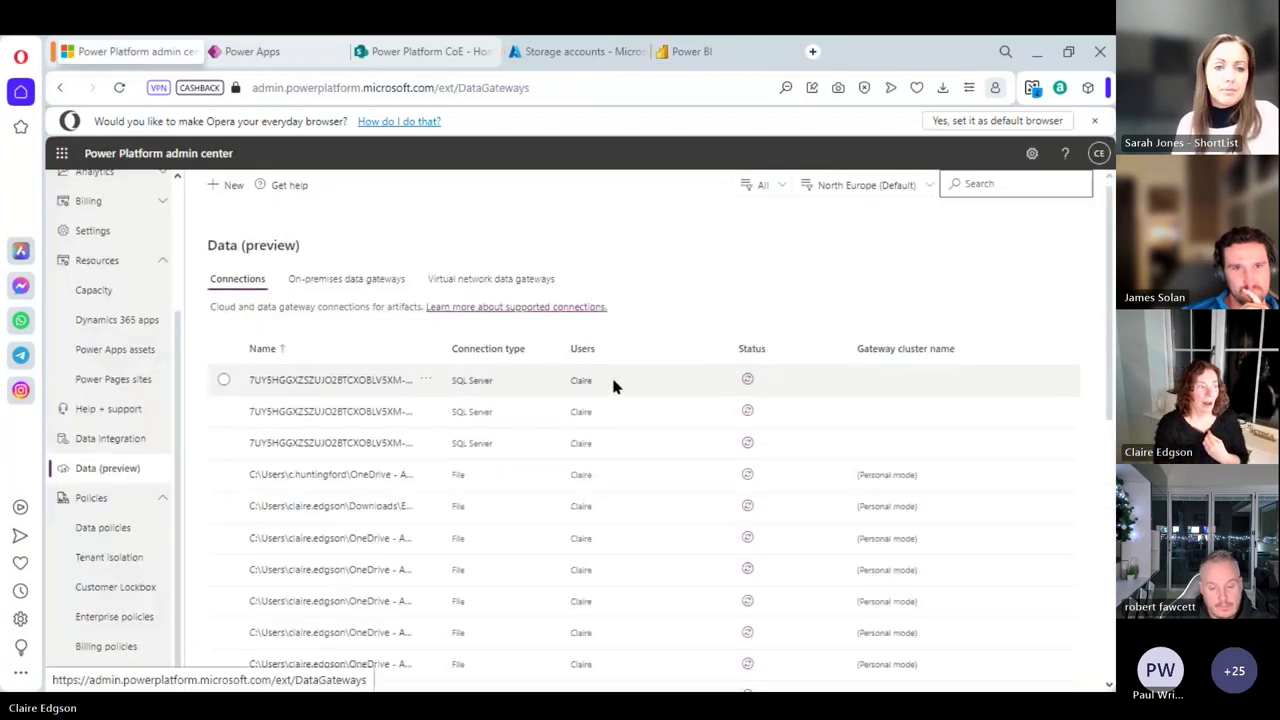
scroll(607, 377, "down", 3)
scroll(603, 413, "down", 3)
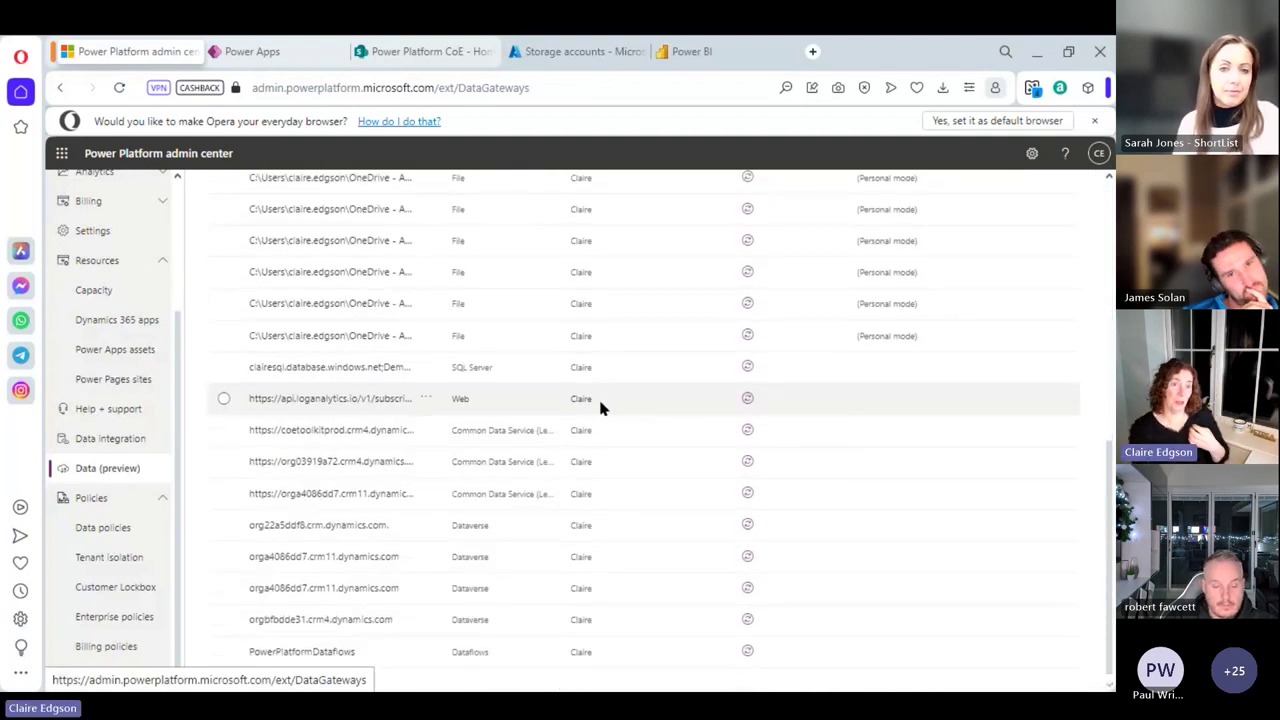
scroll(600, 405, "up", 6)
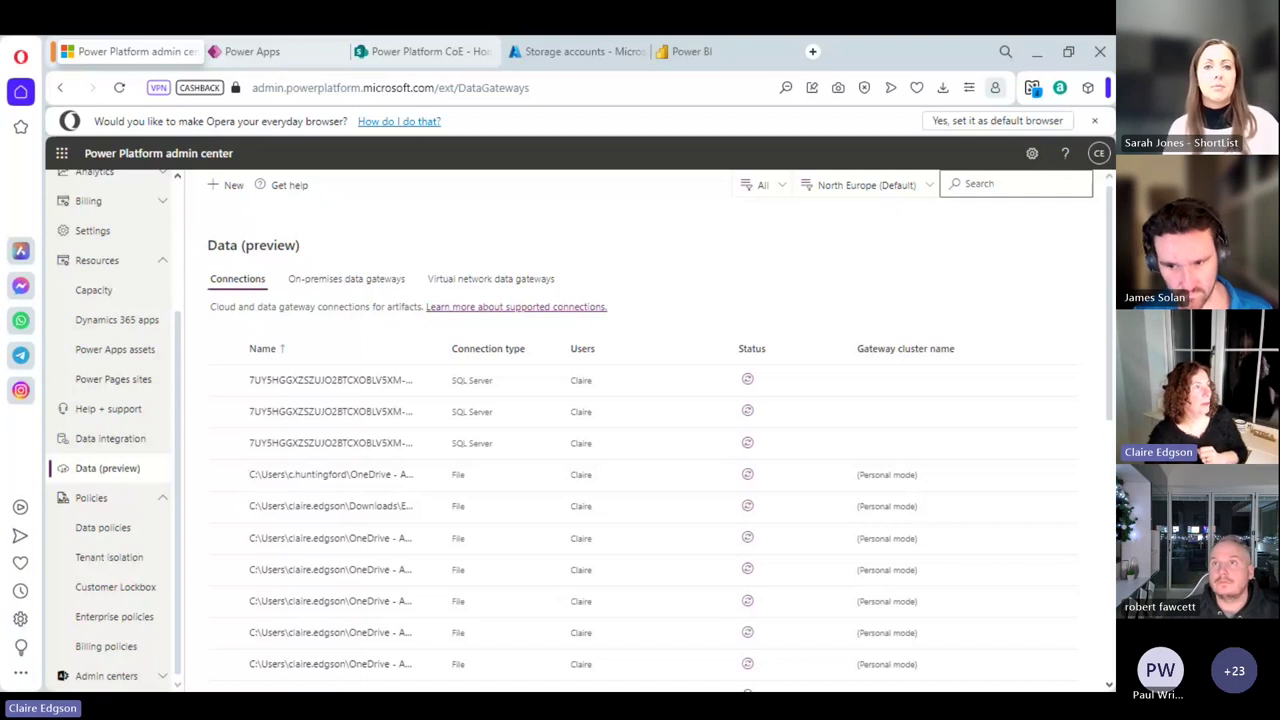
left_click(677, 46)
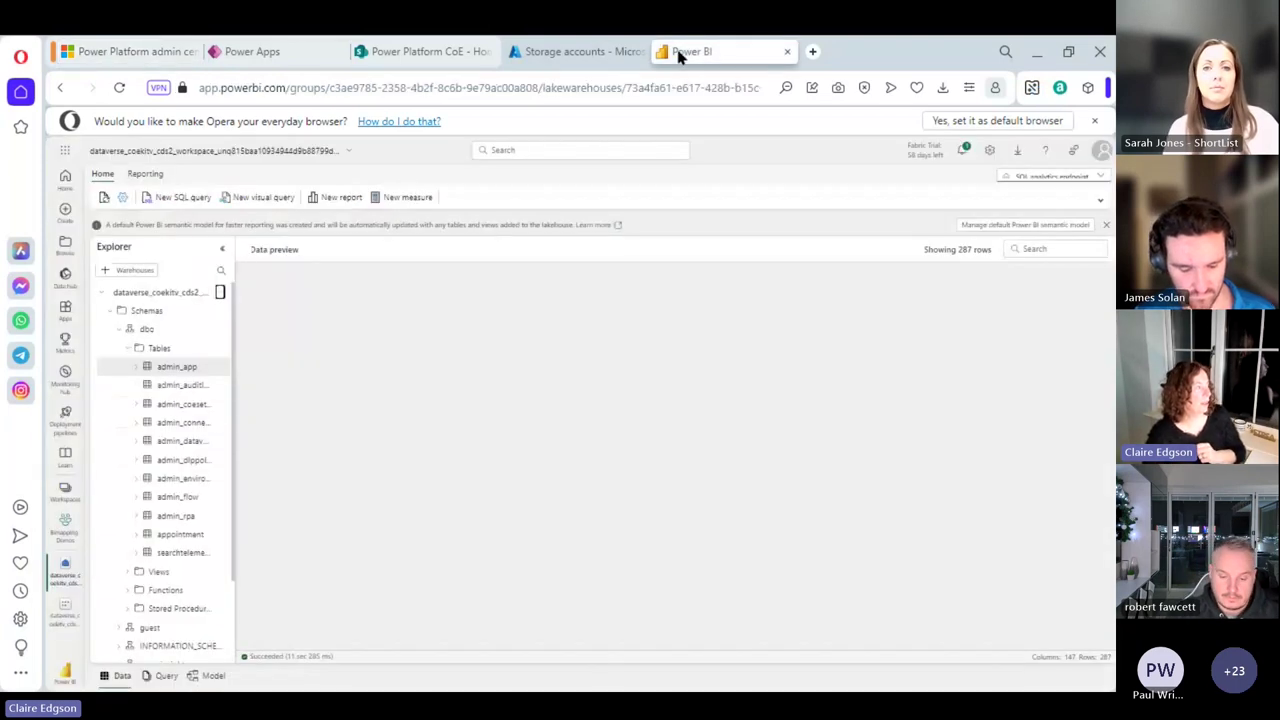
Step: Open the dataverse_coekitv_cds2 Lakehouse from the Bimapping-Demos workspace item list
left_click(65, 528)
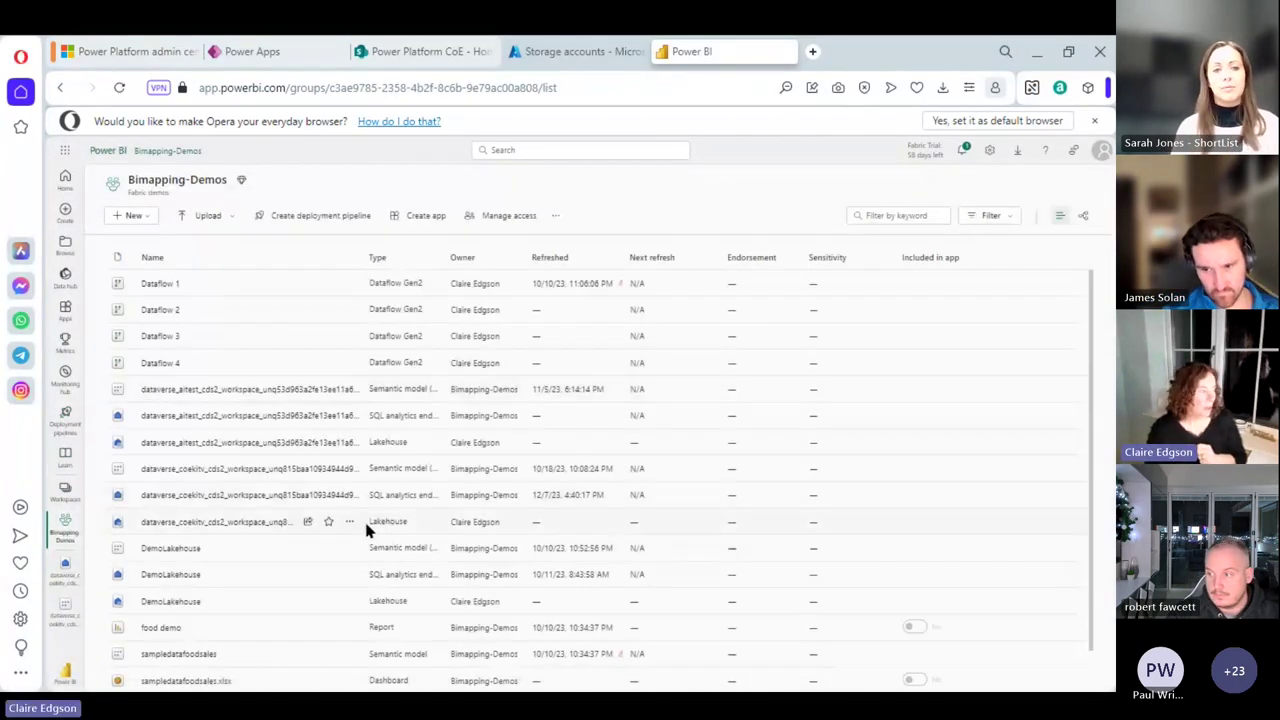
left_click(277, 522)
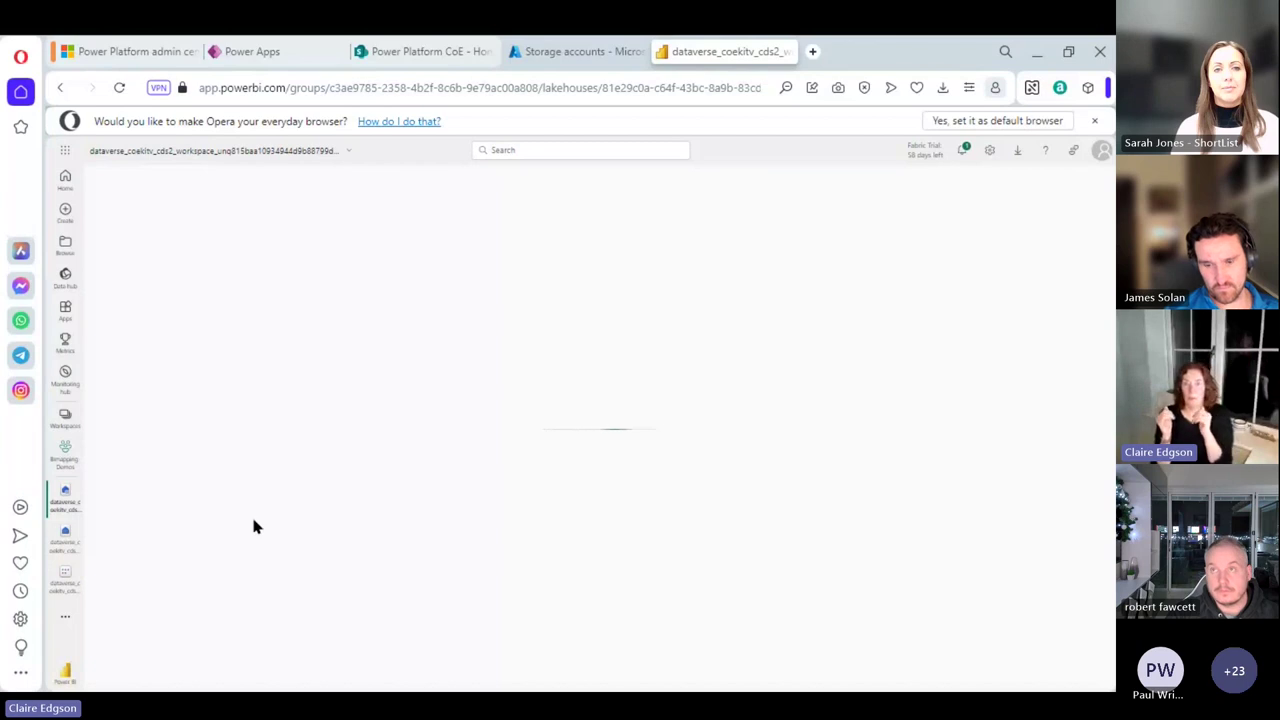